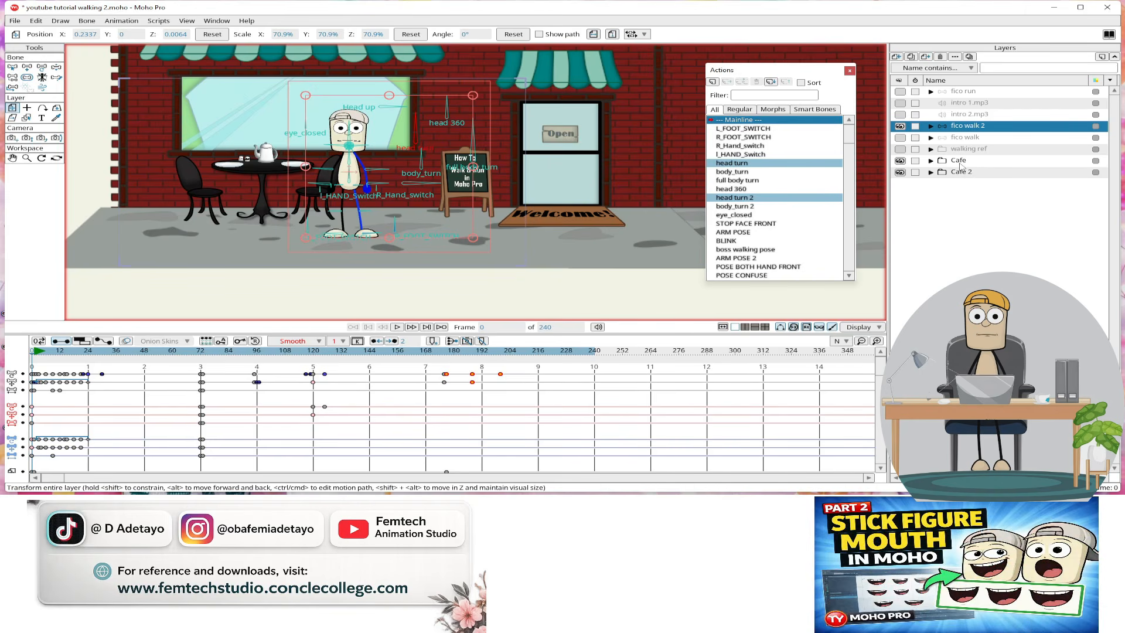
# Find the Cafe background among the Scenes backgrounds in the factory content library, then close the library
pyautogui.click(1109, 34)
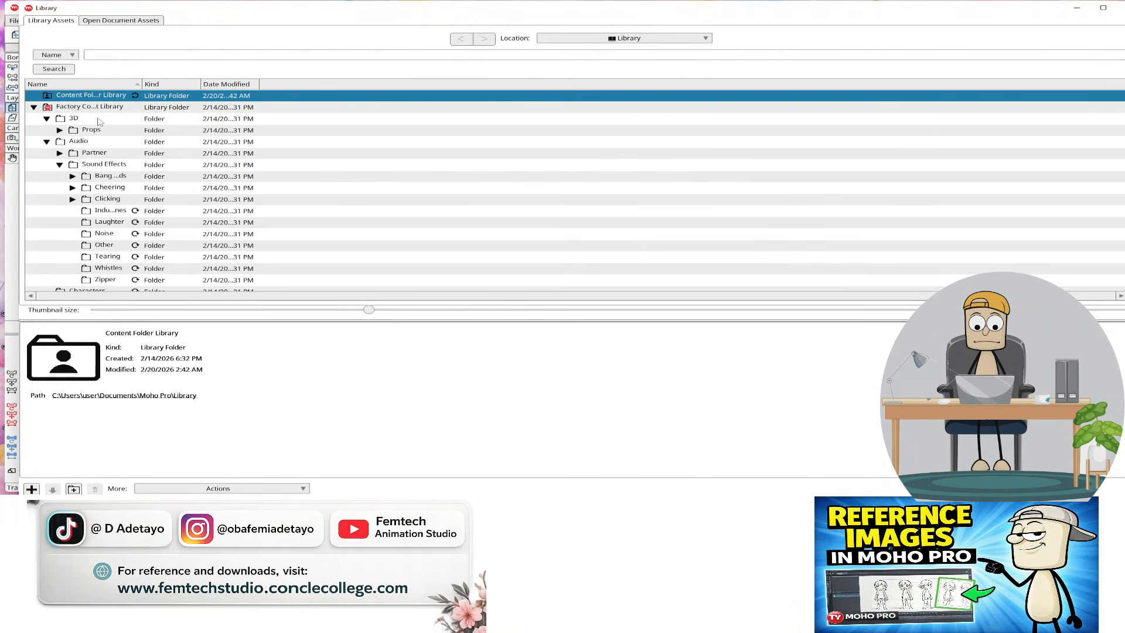
pyautogui.click(72, 234)
pyautogui.click(46, 153)
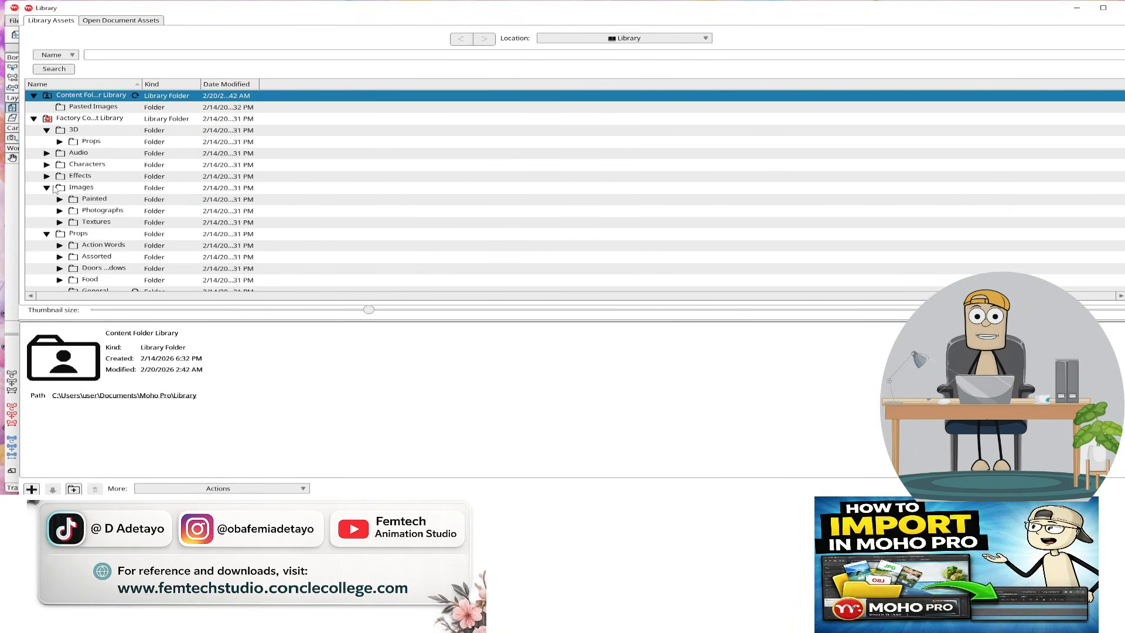
pyautogui.click(47, 187)
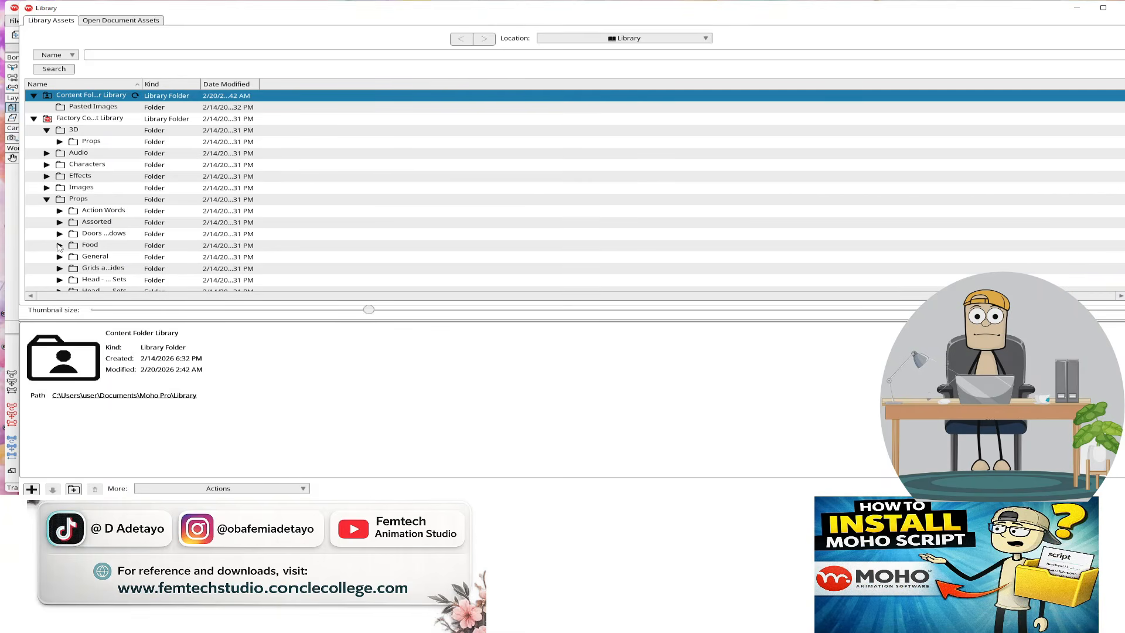
pyautogui.click(47, 199)
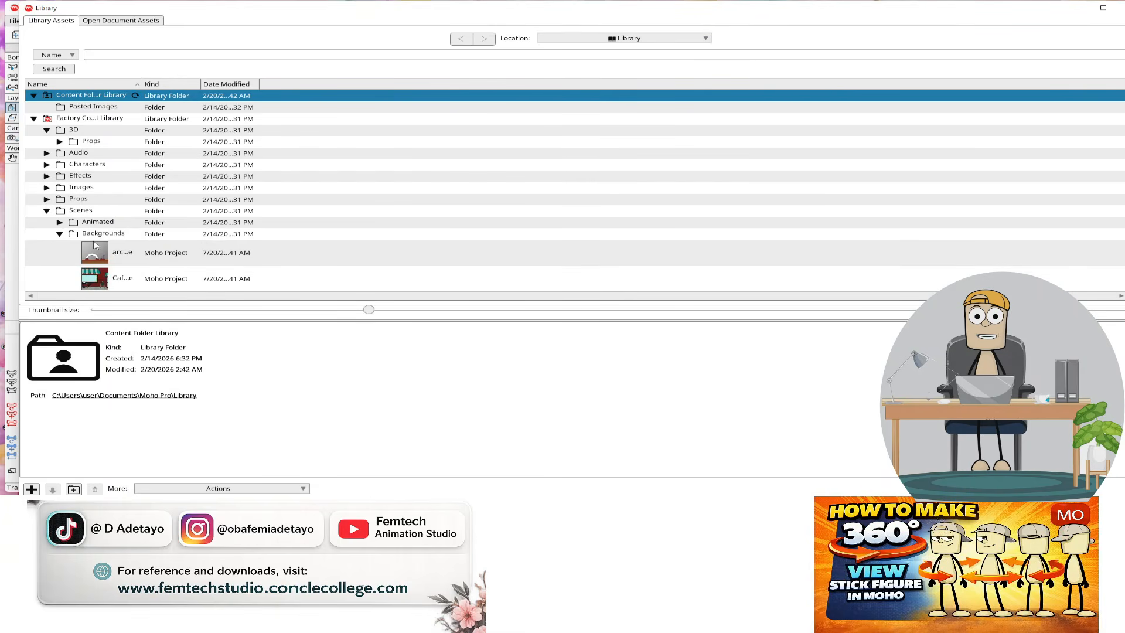
pyautogui.click(96, 283)
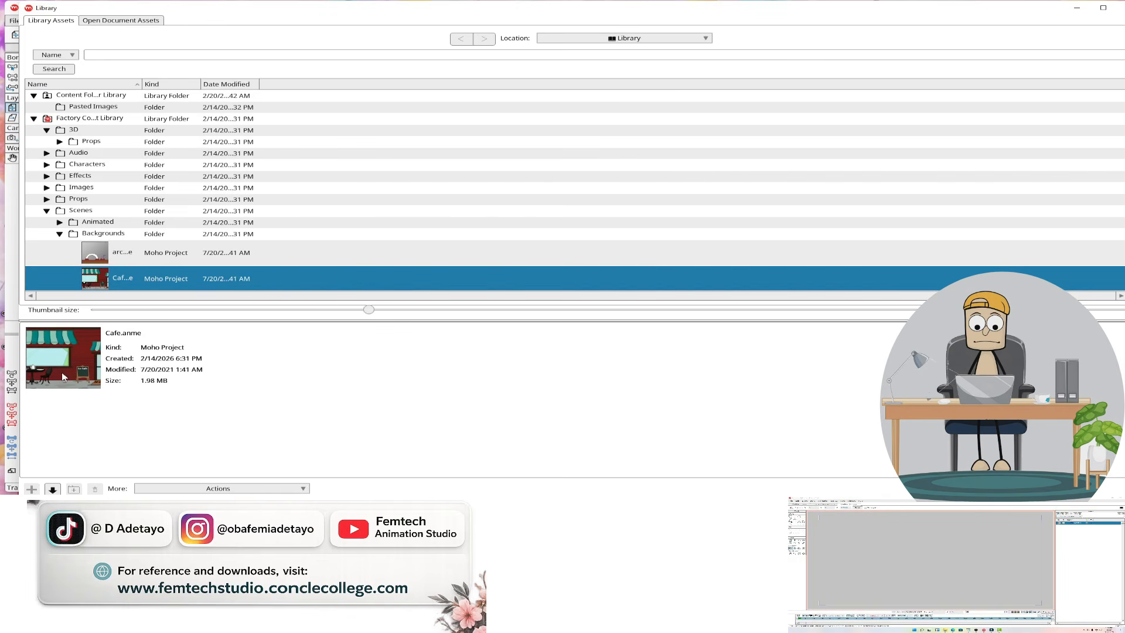
pyautogui.moveTo(1025, 9); pyautogui.dragTo(958, 18)
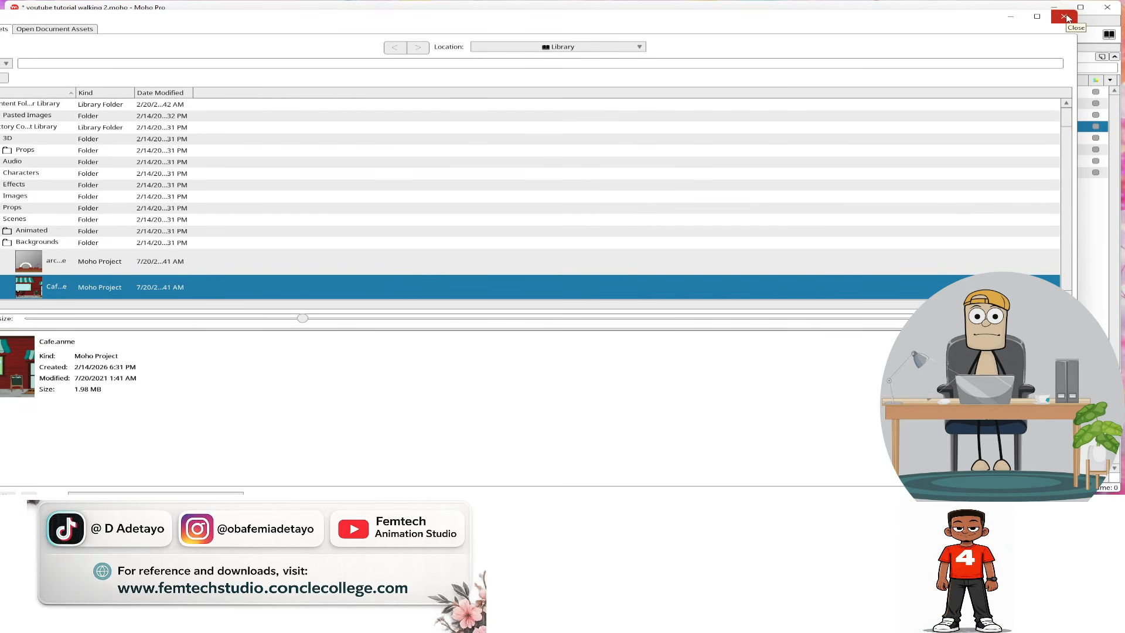
pyautogui.click(1065, 17)
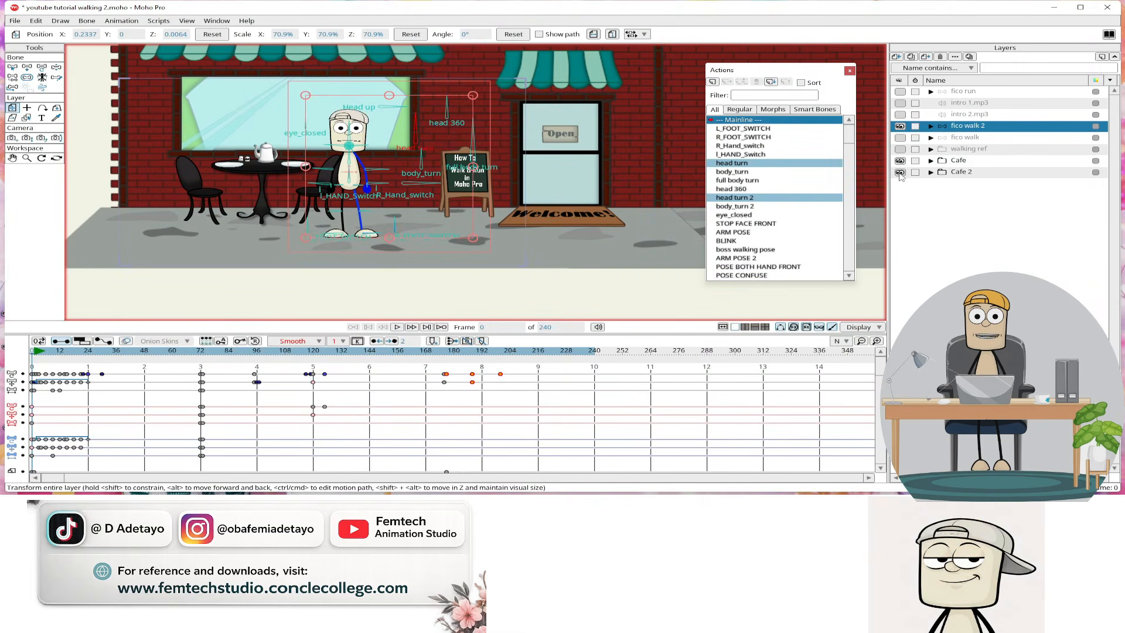
# Hide the Cafe and Cafe 2 layers and show the walking ref group
pyautogui.click(900, 173)
pyautogui.click(900, 161)
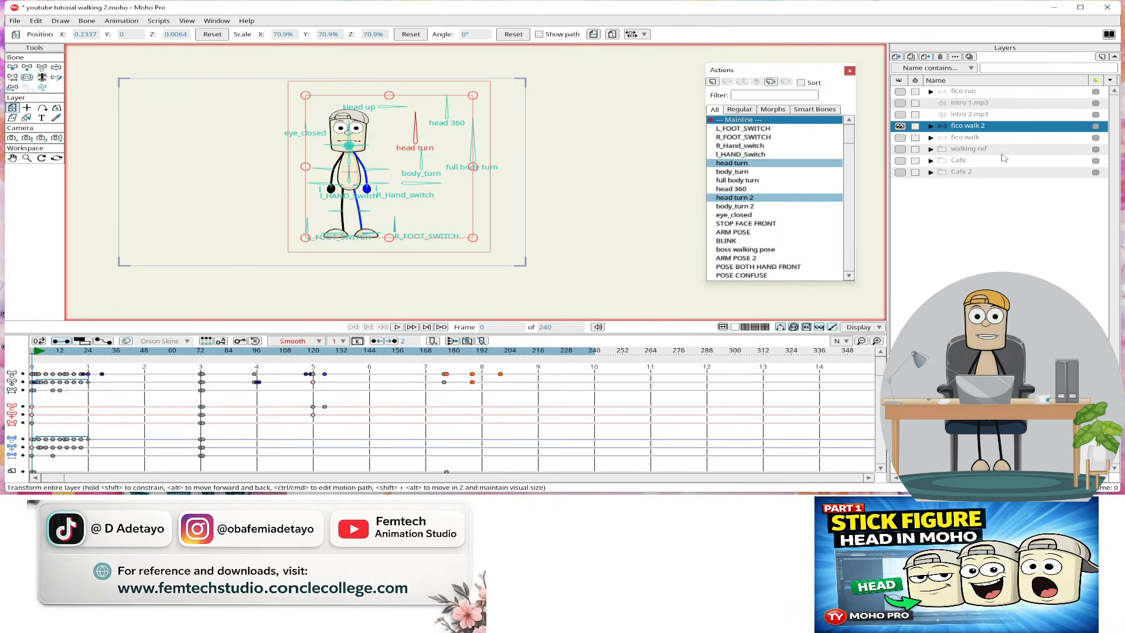
pyautogui.click(900, 150)
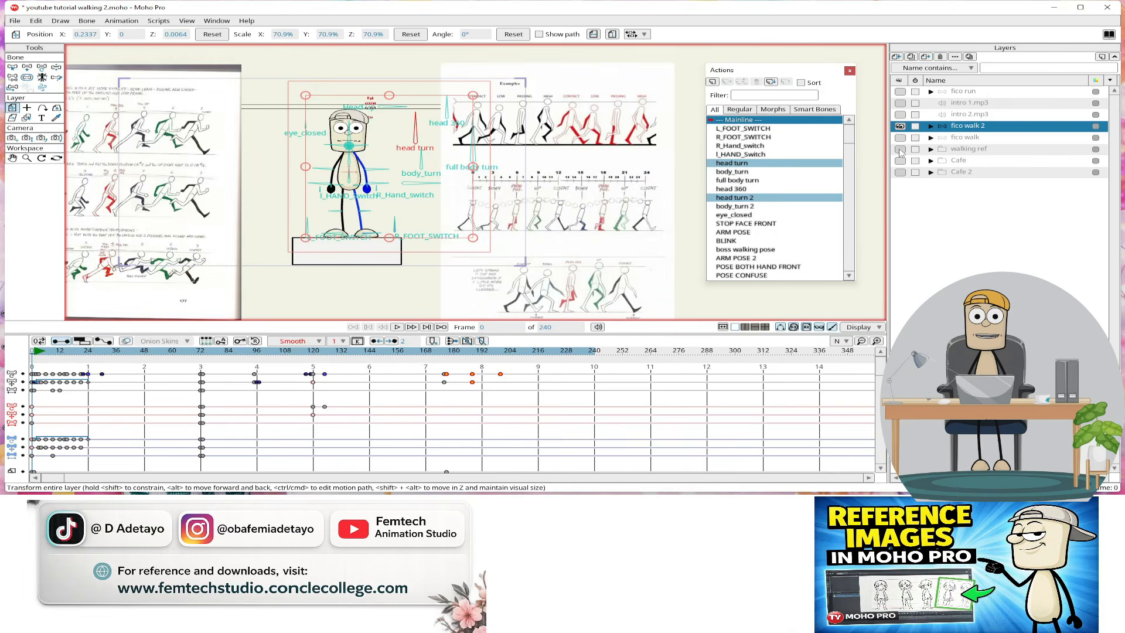
# Hide the Run Cycle Scans and Sketches.jpg image inside the walking ref group
pyautogui.click(932, 149)
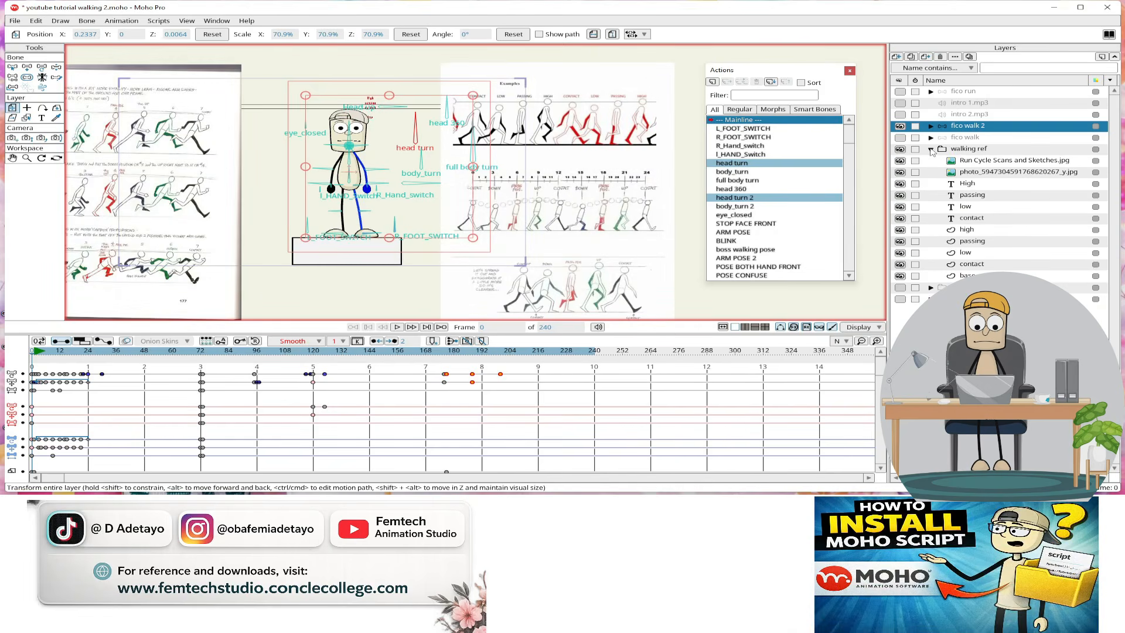
pyautogui.click(900, 161)
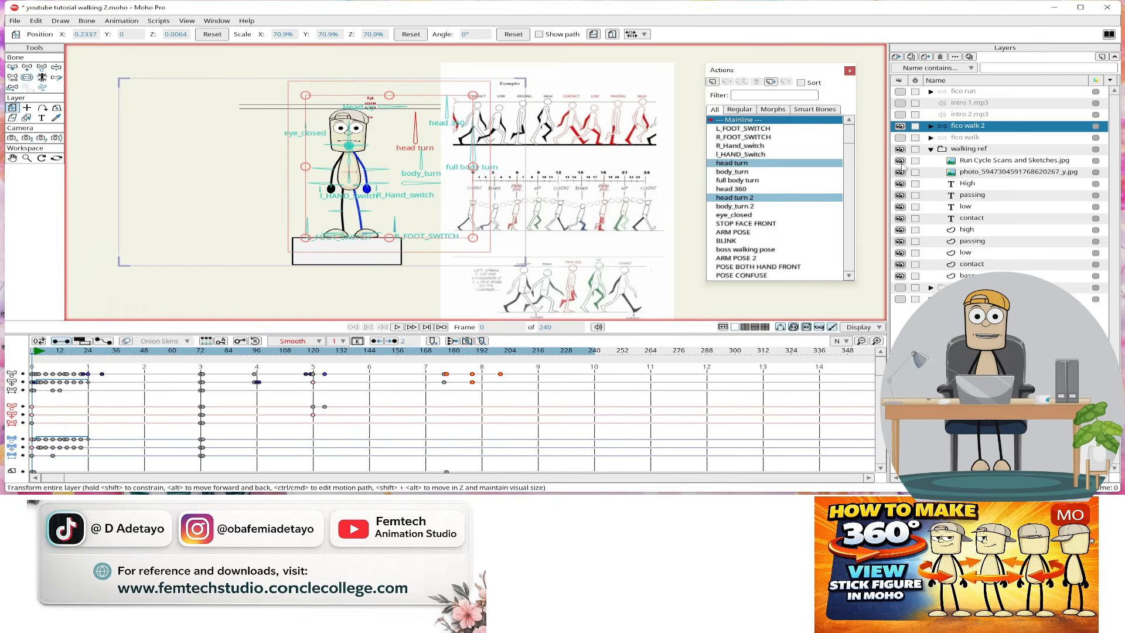
pyautogui.click(932, 150)
# Examine the walk-cycle chart and the High, passing, contact and low guide lines, with fico walk 2 hidden and shown again
pyautogui.scroll(3, 308, 98)
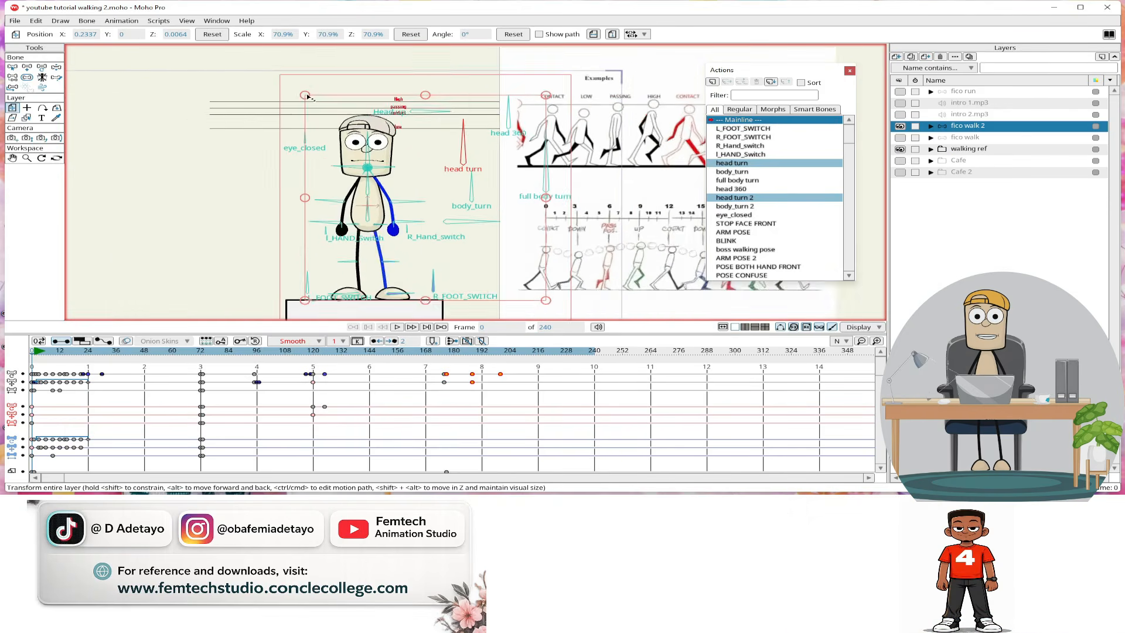
pyautogui.scroll(-3, 330, 159)
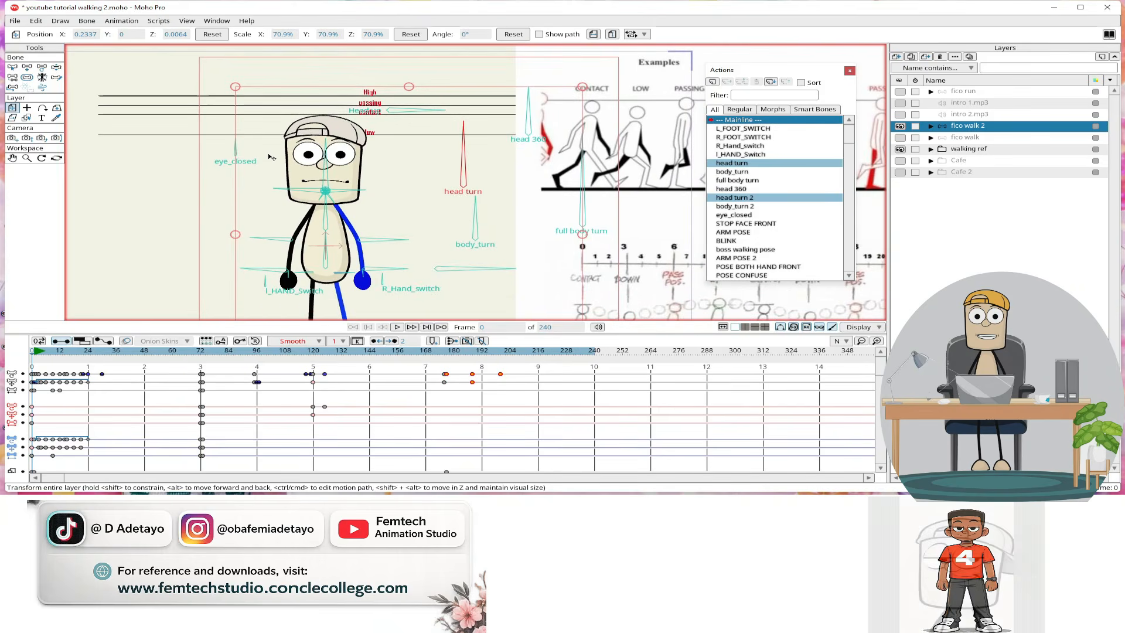
pyautogui.moveTo(450, 200); pyautogui.dragTo(335, 189)
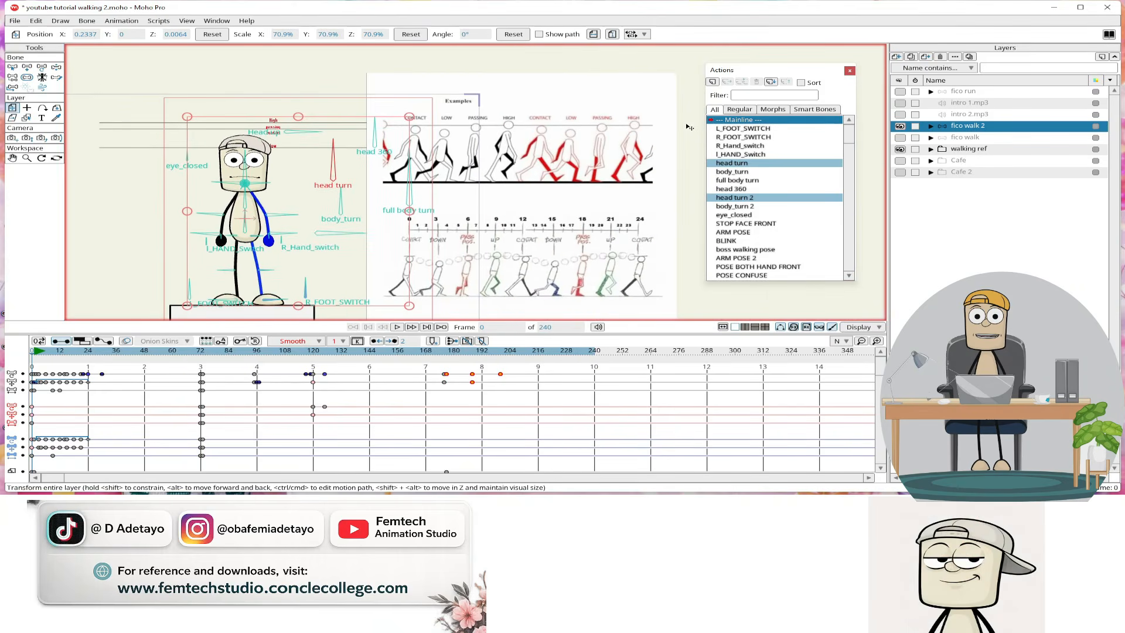
pyautogui.click(900, 126)
pyautogui.click(968, 149)
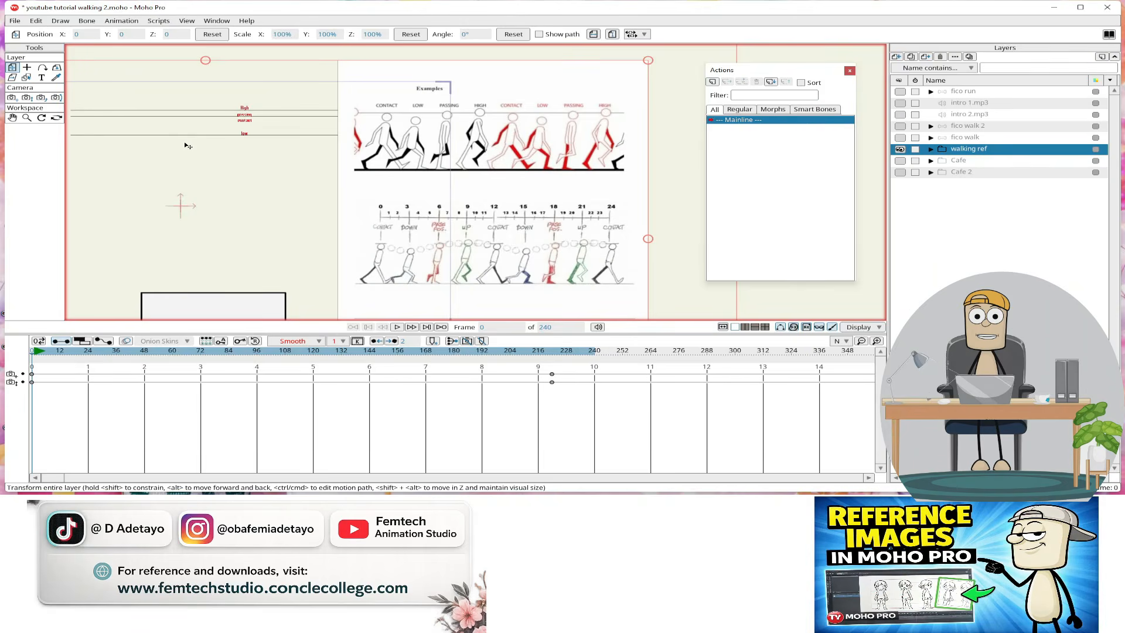
pyautogui.scroll(2, 184, 144)
pyautogui.moveTo(199, 132); pyautogui.dragTo(360, 163)
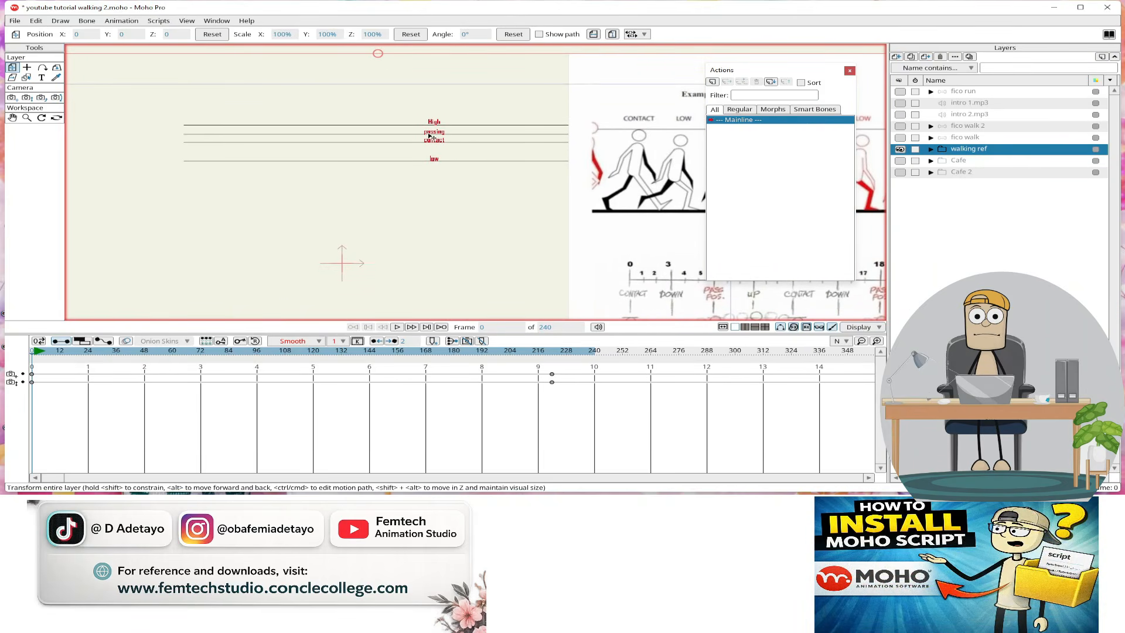
pyautogui.scroll(-2, 434, 126)
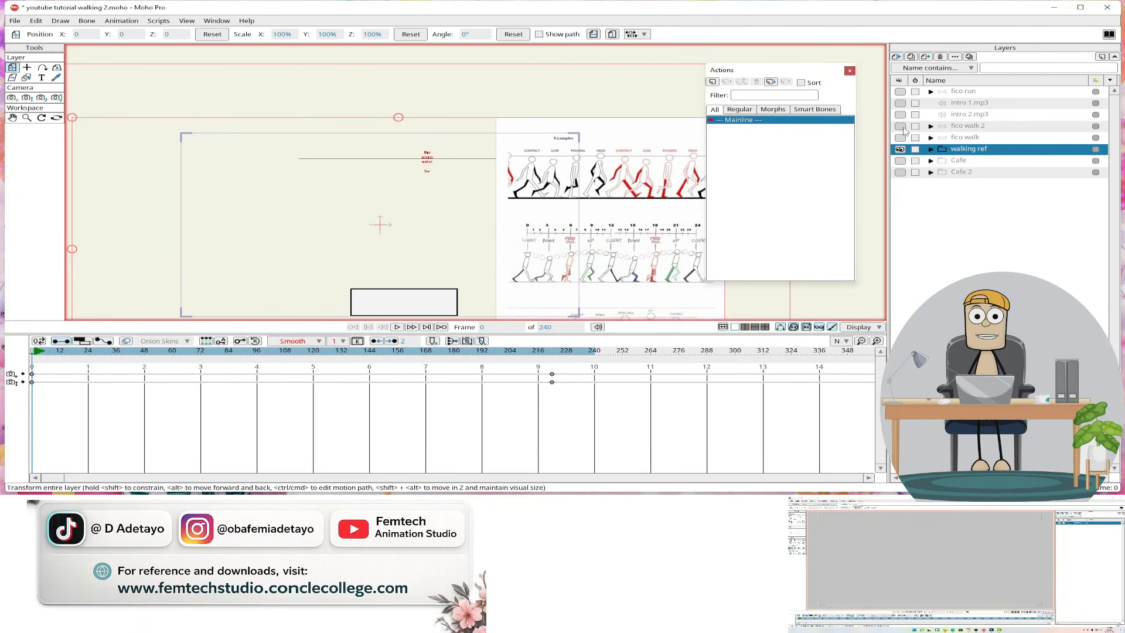
pyautogui.click(902, 126)
pyautogui.moveTo(432, 216); pyautogui.dragTo(363, 192)
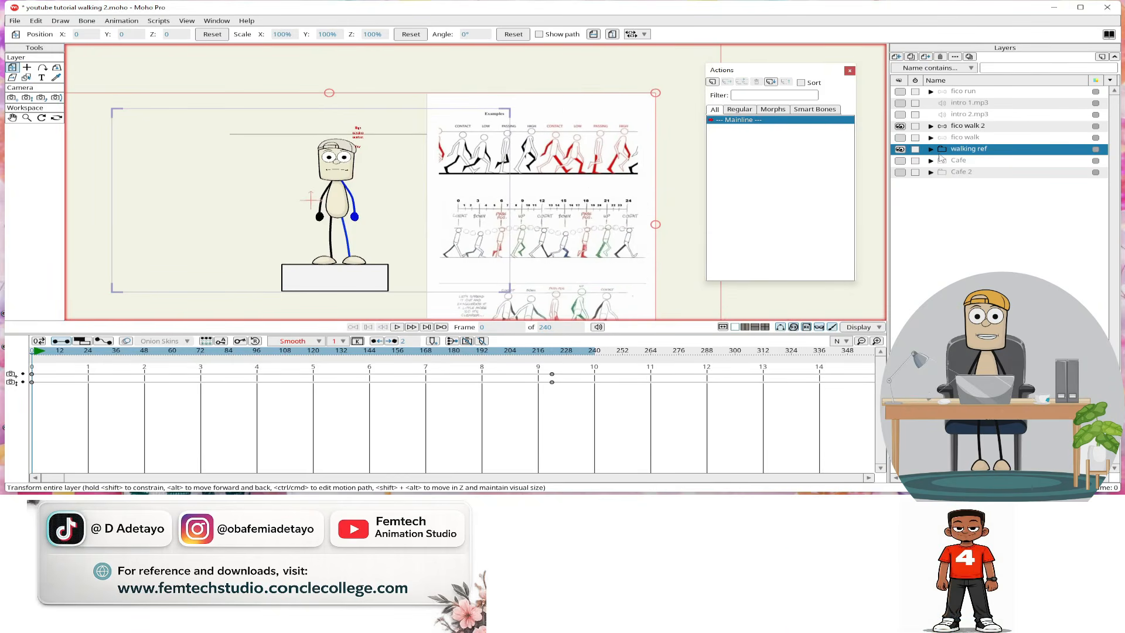
# Examine the platform, contact line and low line layers of the walking ref group against the character and the walk chart
pyautogui.click(932, 149)
pyautogui.click(974, 276)
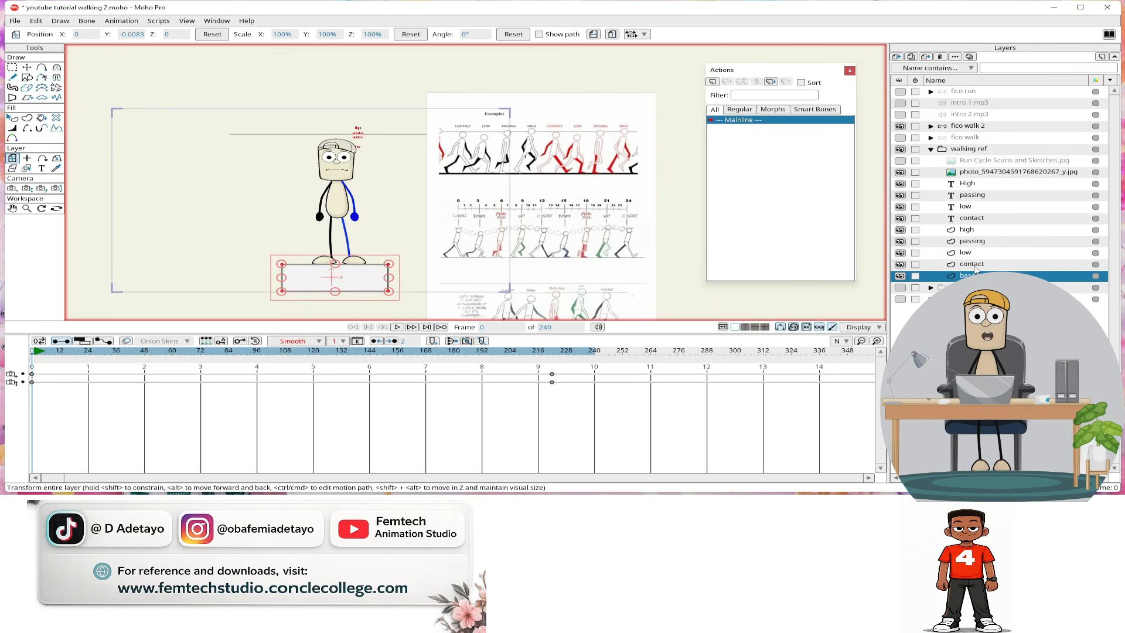
pyautogui.click(976, 266)
pyautogui.click(976, 253)
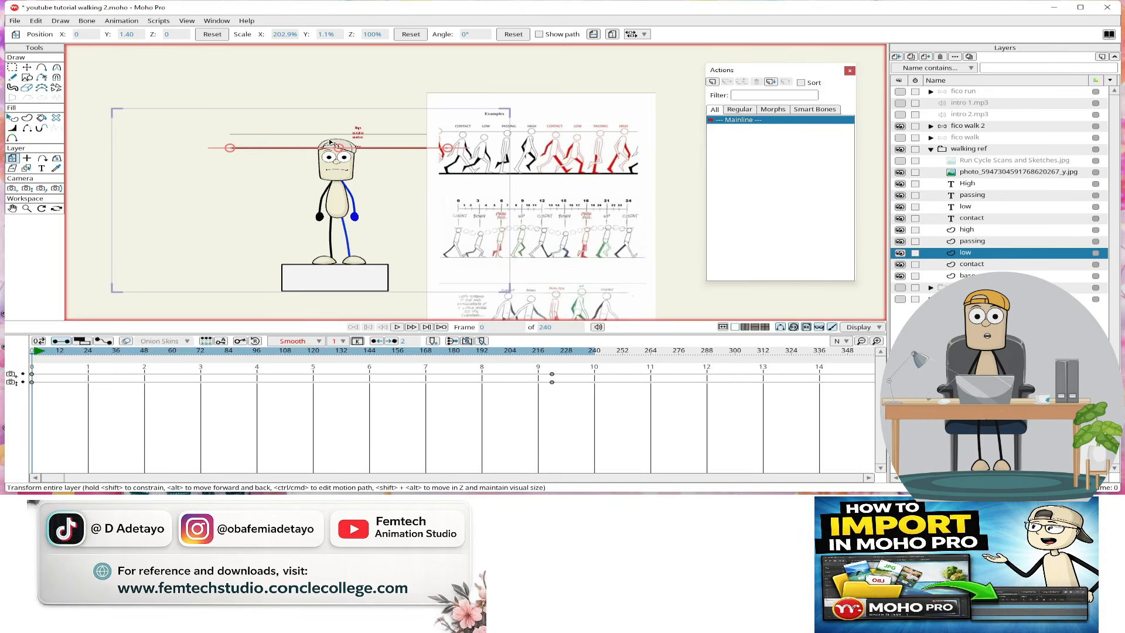
pyautogui.scroll(5, 340, 129)
pyautogui.moveTo(455, 272); pyautogui.dragTo(314, 146)
pyautogui.scroll(-4, 369, 237)
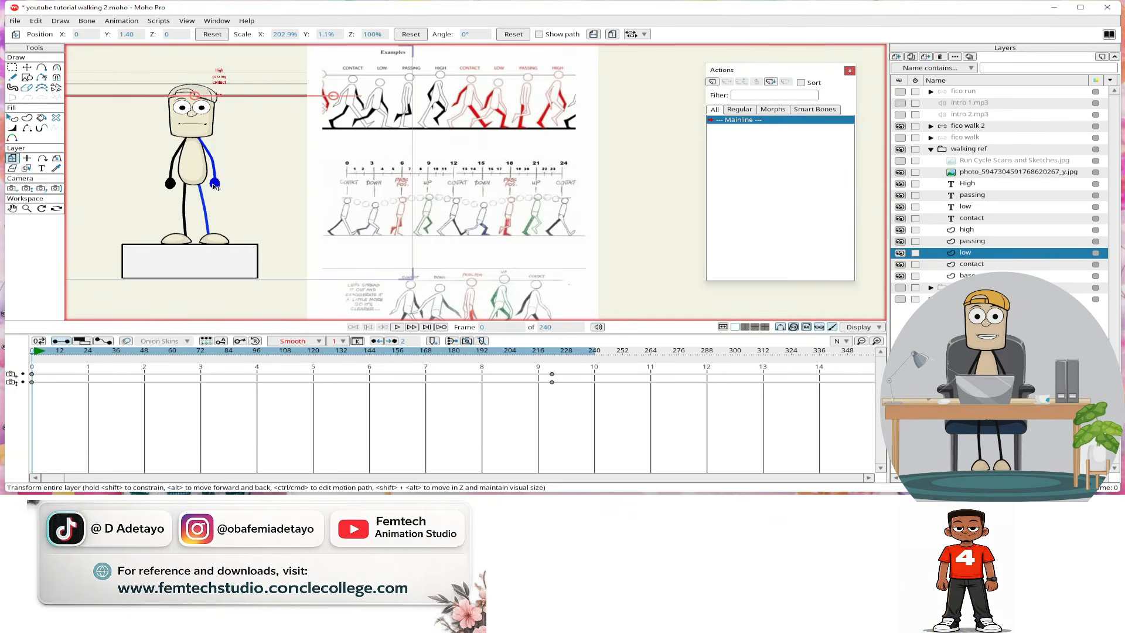
pyautogui.moveTo(215, 185); pyautogui.dragTo(338, 241)
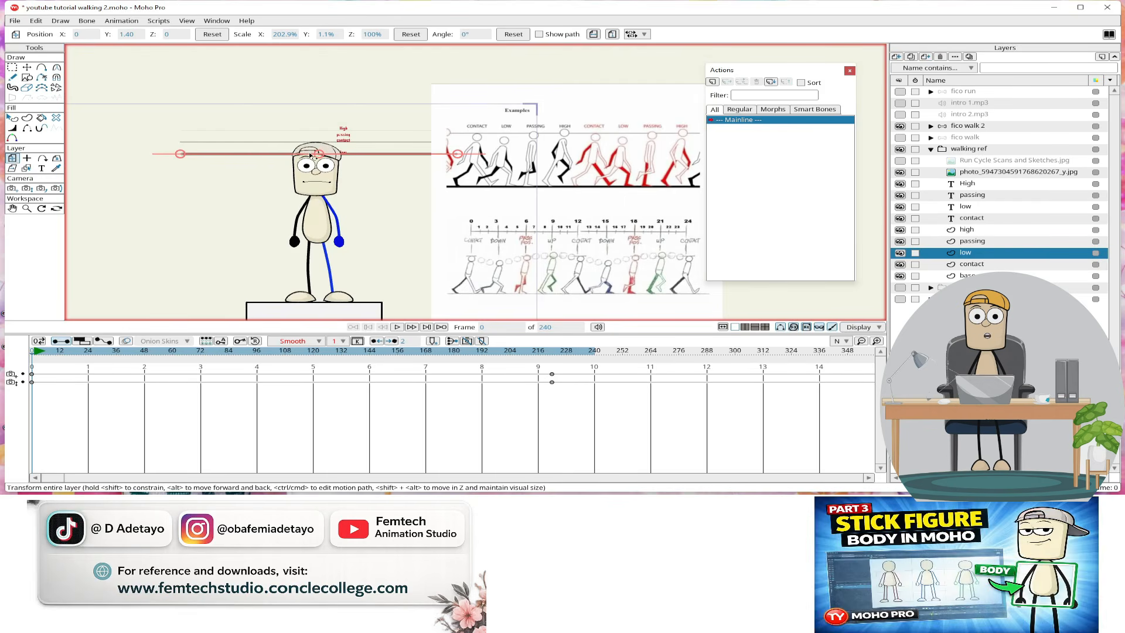
pyautogui.moveTo(372, 254); pyautogui.dragTo(380, 168)
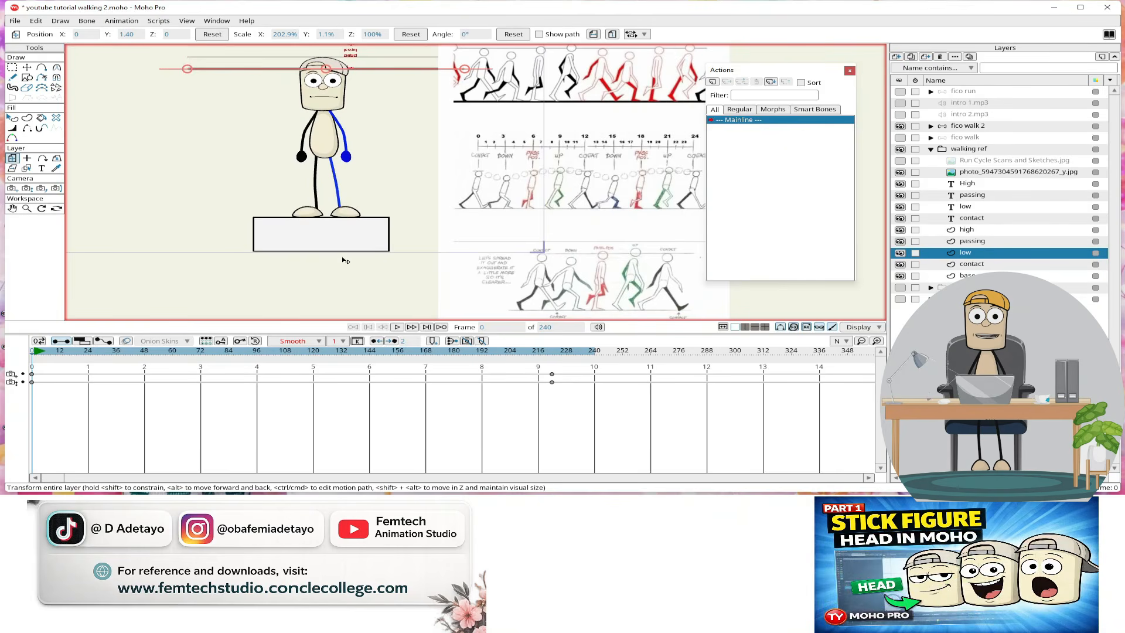
pyautogui.moveTo(263, 156); pyautogui.dragTo(207, 200)
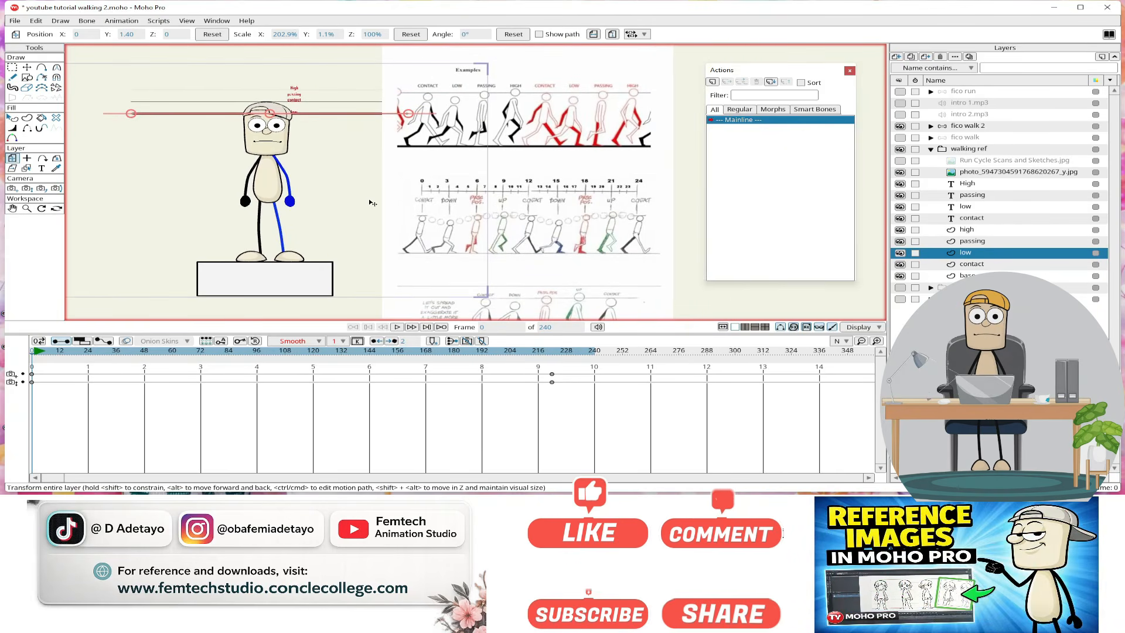
# Clear all animation from the fico walk 2 layer
pyautogui.click(35, 352)
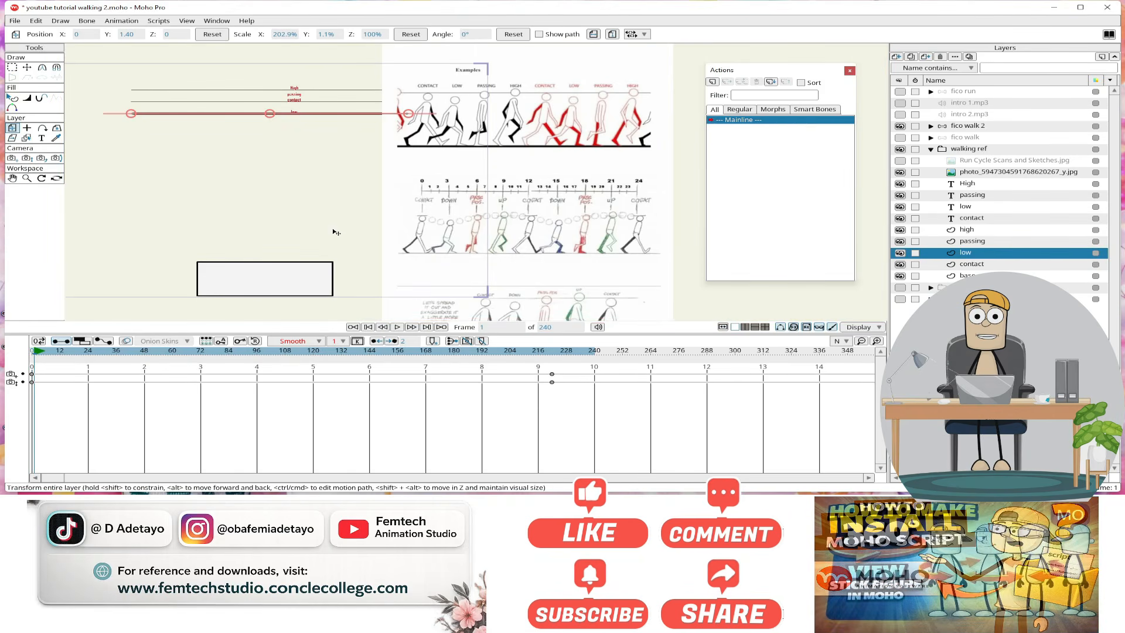
pyautogui.scroll(-3, 287, 216)
pyautogui.moveTo(273, 215); pyautogui.dragTo(343, 216)
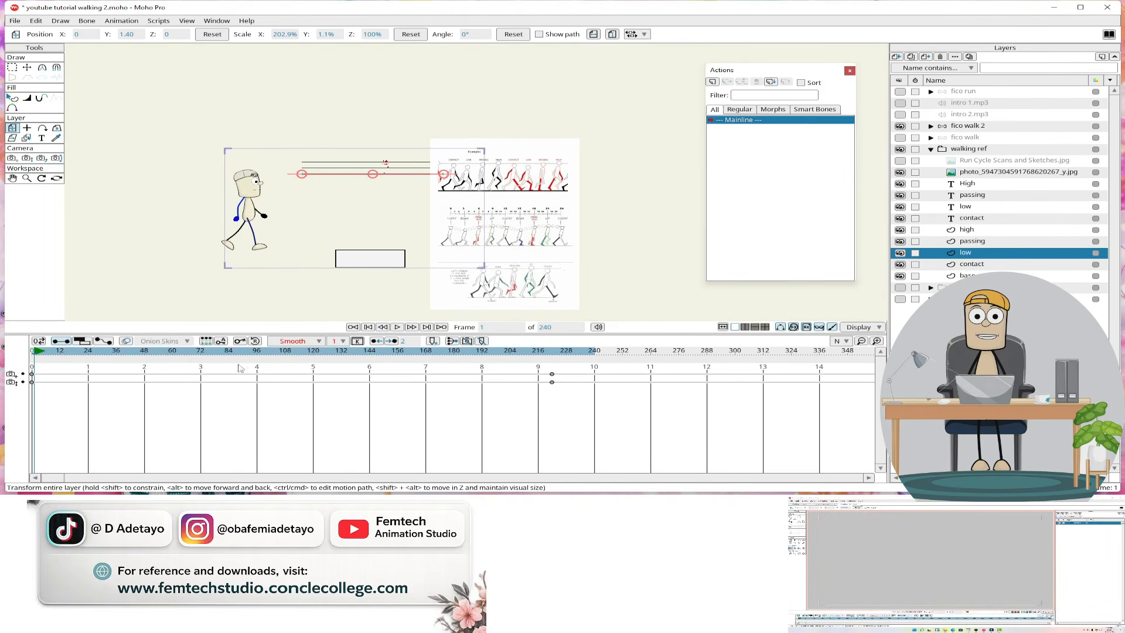
pyautogui.click(976, 128)
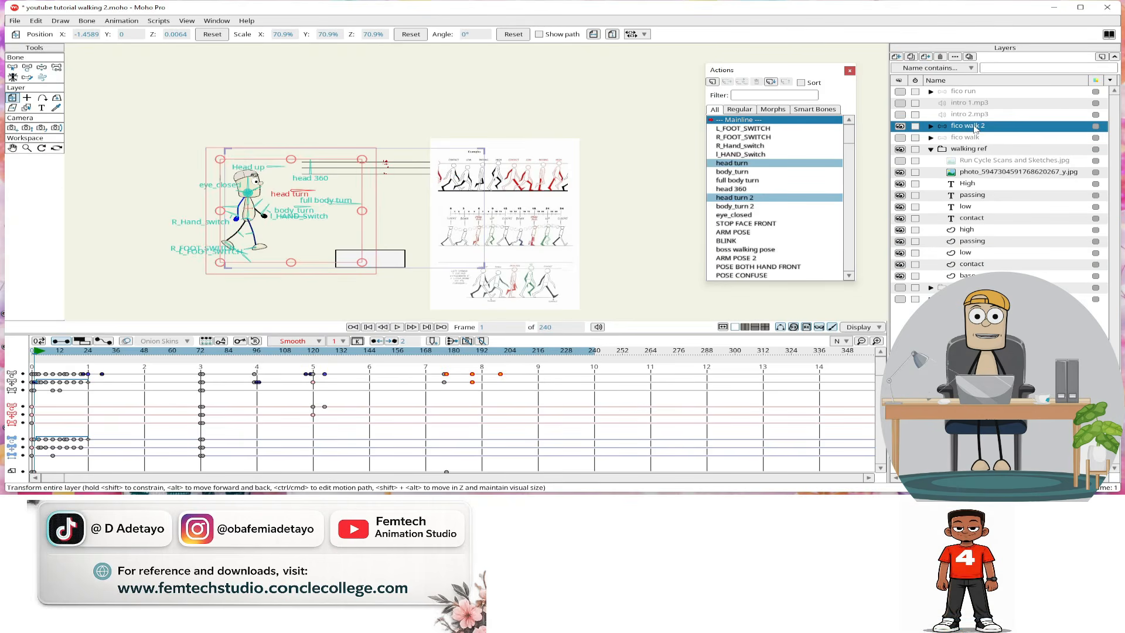
pyautogui.click(122, 21)
pyautogui.moveTo(120, 141)
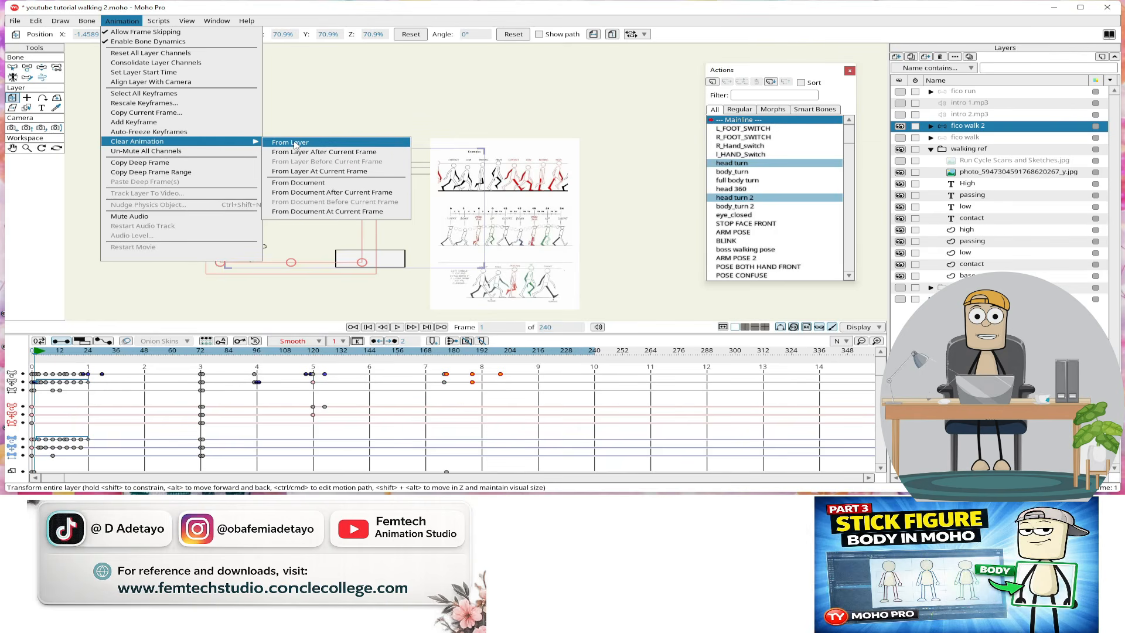
pyautogui.click(298, 147)
pyautogui.click(602, 208)
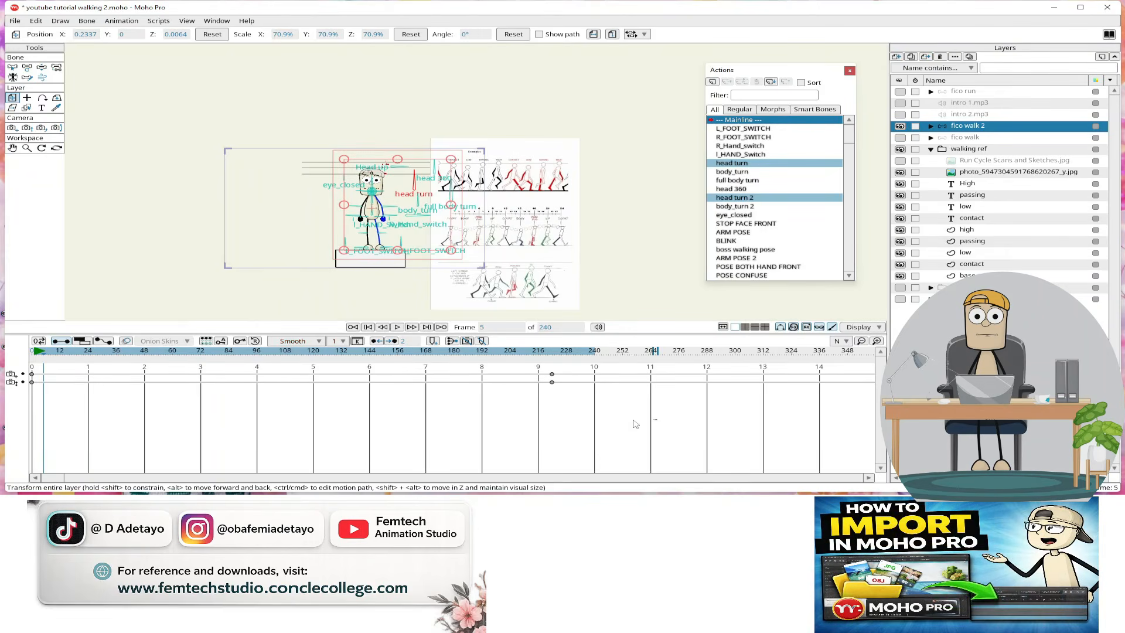
# Delete all remaining camera keyframes from the timeline and return to frame 0
pyautogui.moveTo(636, 421); pyautogui.dragTo(3, 347)
pyautogui.press('Delete')
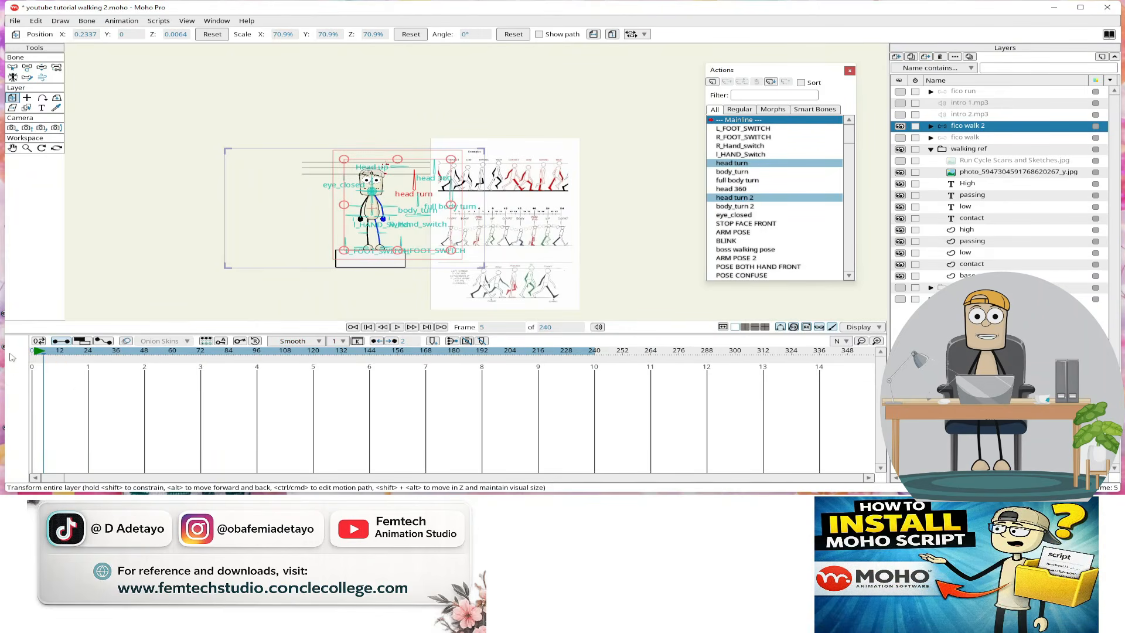
pyautogui.click(36, 354)
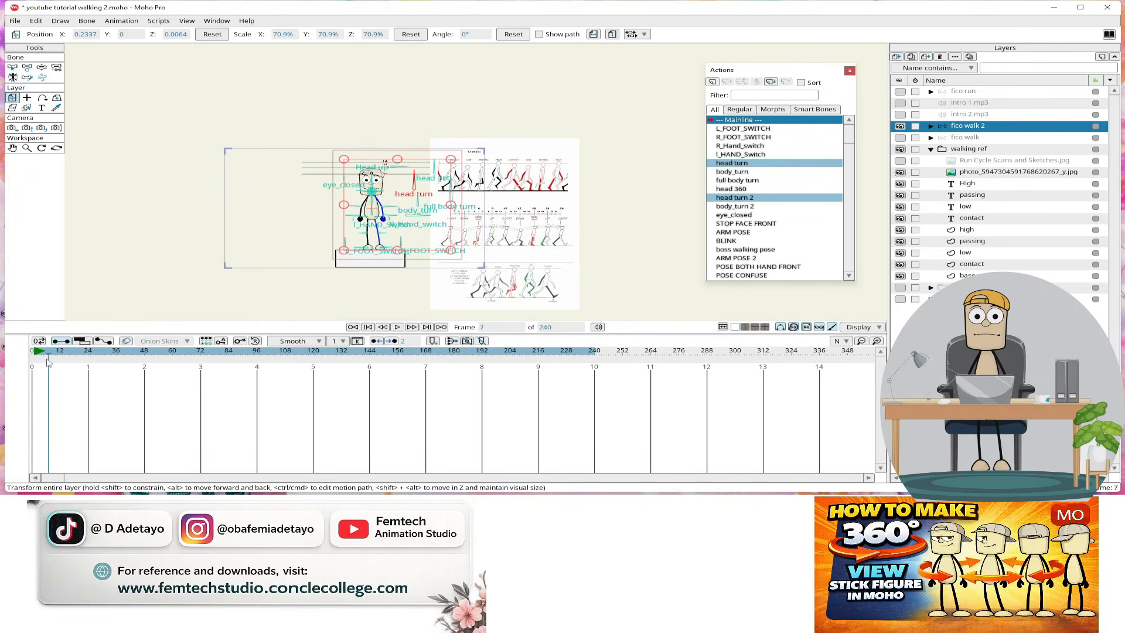
pyautogui.click(32, 352)
pyautogui.scroll(2, 297, 243)
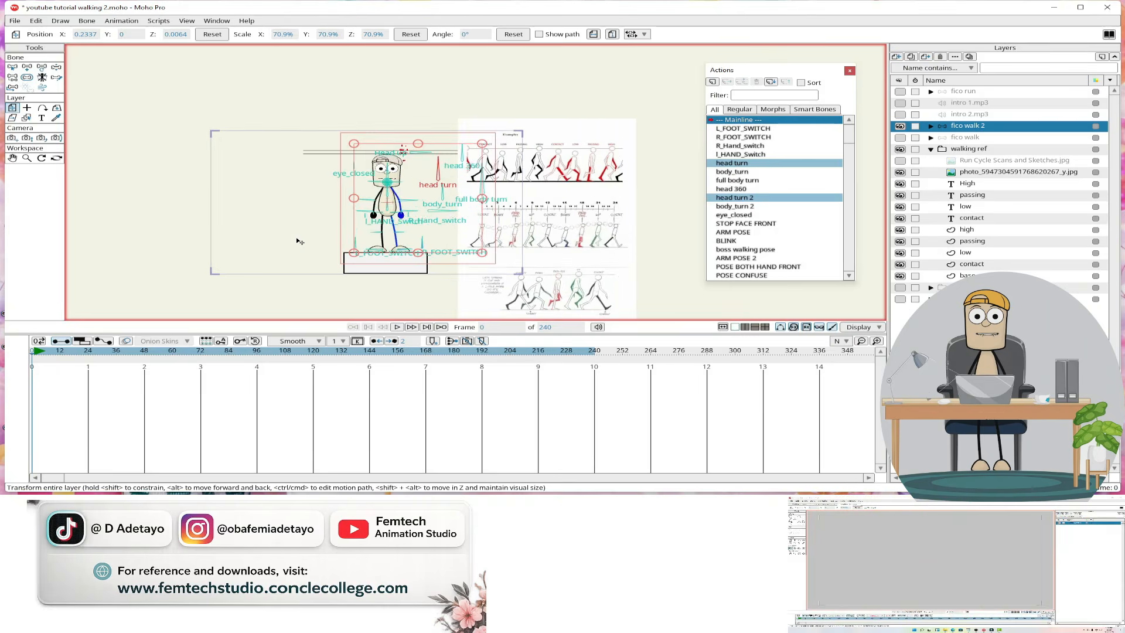
pyautogui.moveTo(261, 228); pyautogui.dragTo(202, 232)
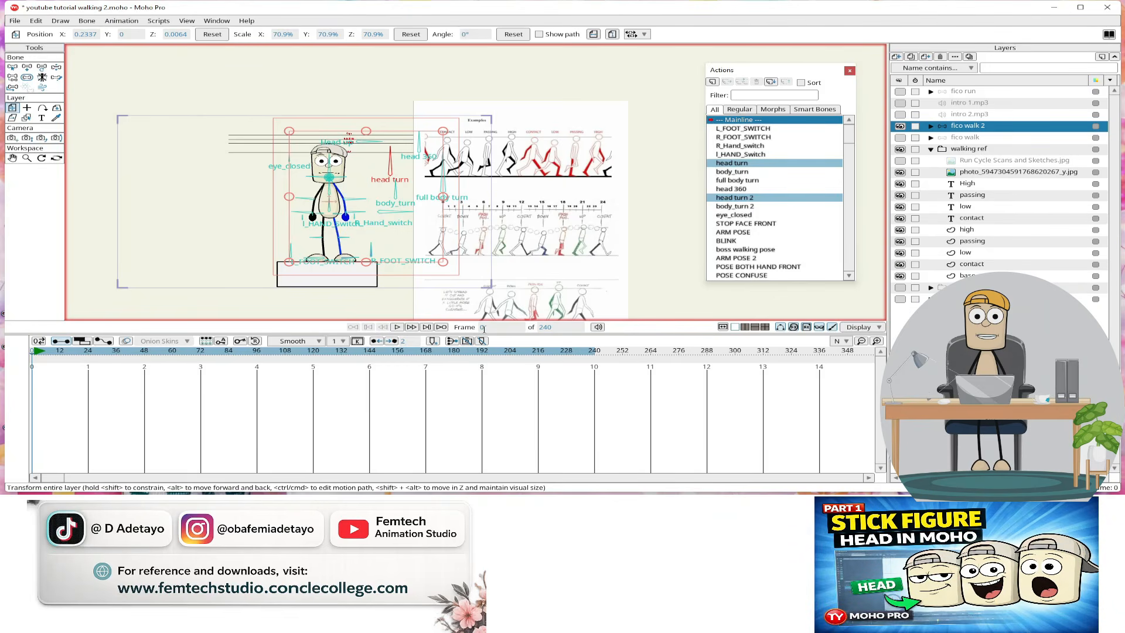
# At frame 1, turn the figure to a right-facing side view with the full body turn control bone, at an angle of about 362°
pyautogui.click(35, 359)
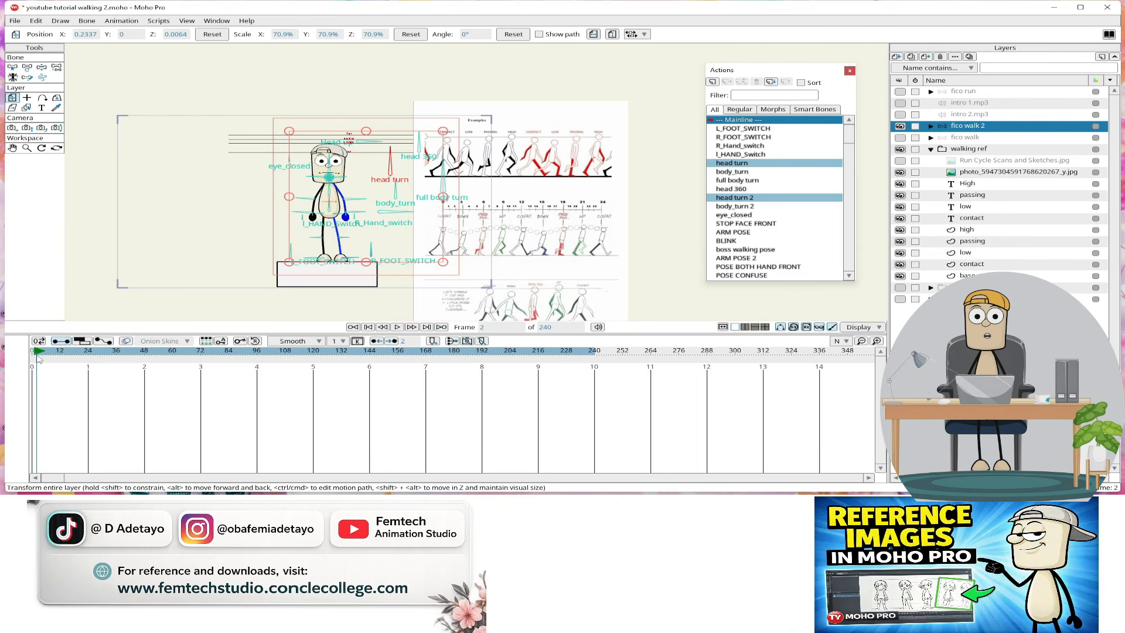
pyautogui.click(27, 68)
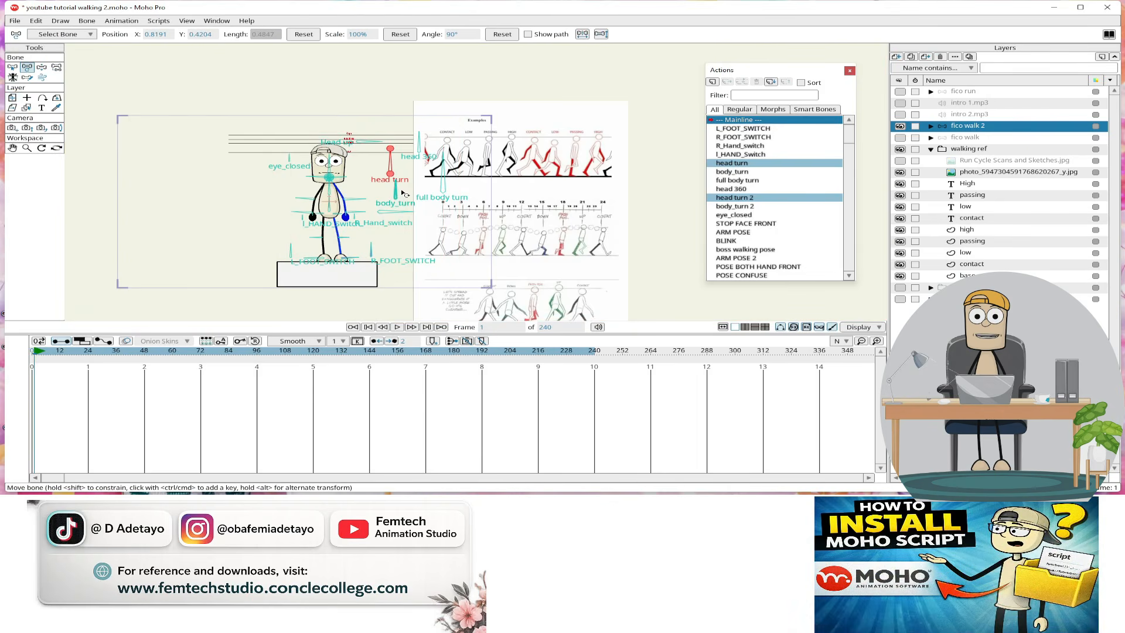
pyautogui.moveTo(404, 193); pyautogui.dragTo(480, 187)
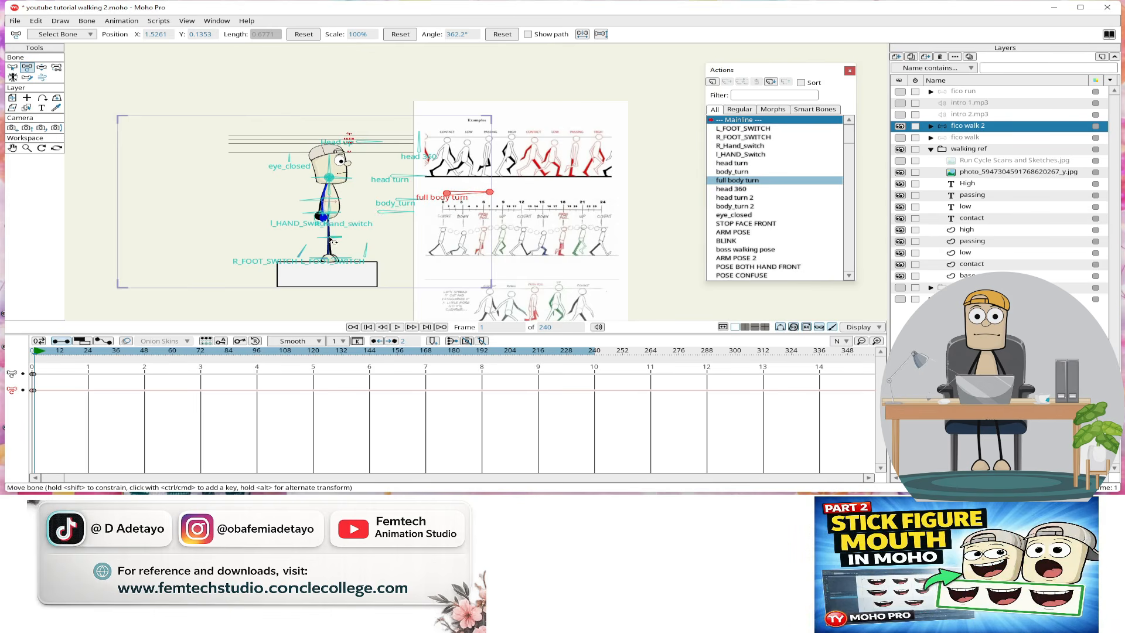
# Swing the left leg forward about 13° and tilt L_FOOT_SWITCH to about 354° to plant the heel for the contact pose
pyautogui.scroll(3, 331, 241)
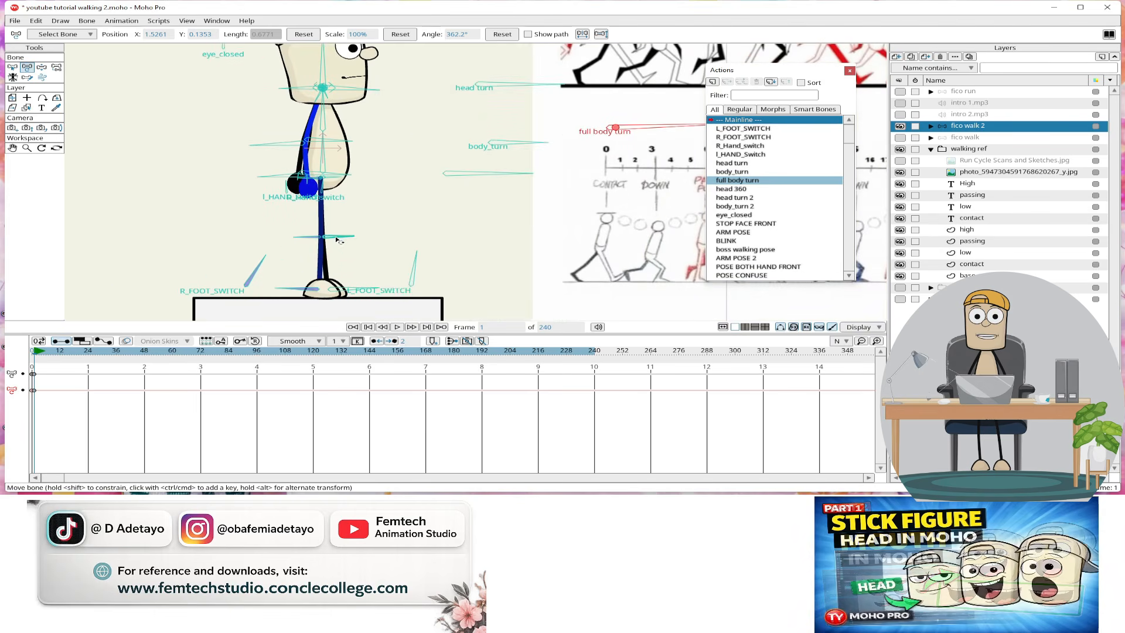
pyautogui.click(336, 179)
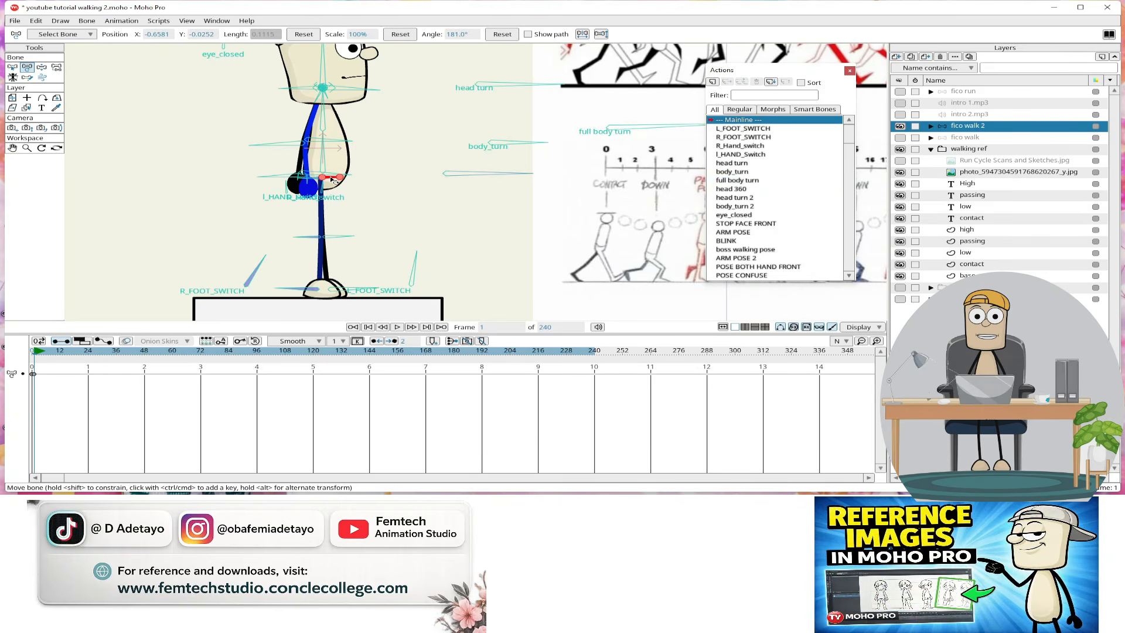
pyautogui.moveTo(331, 179); pyautogui.dragTo(334, 182)
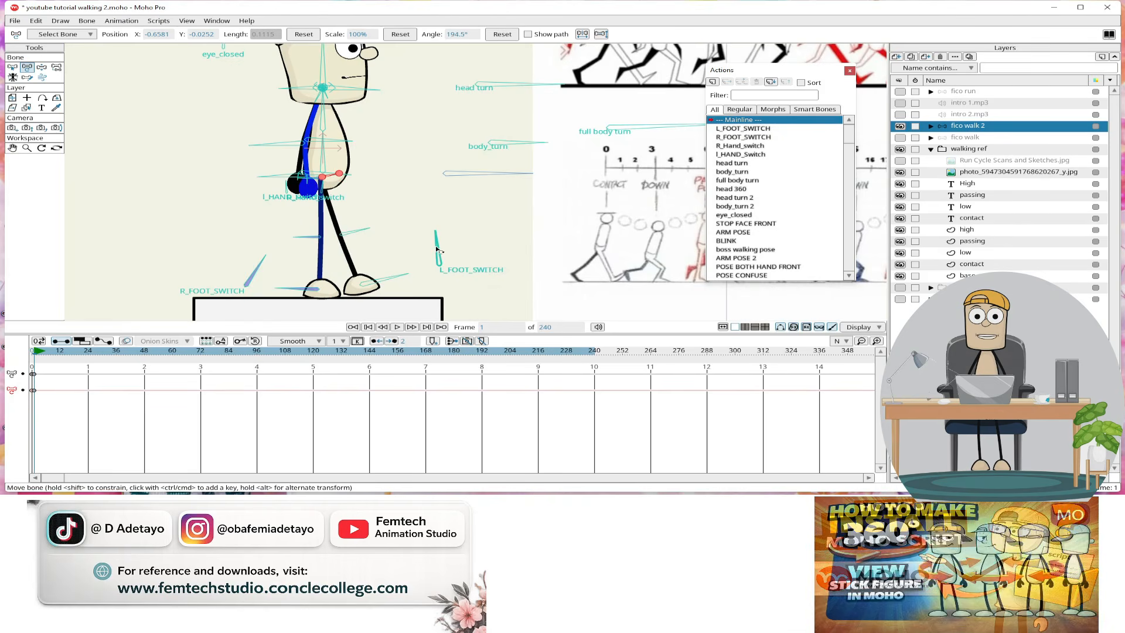
pyautogui.moveTo(438, 252); pyautogui.dragTo(474, 261)
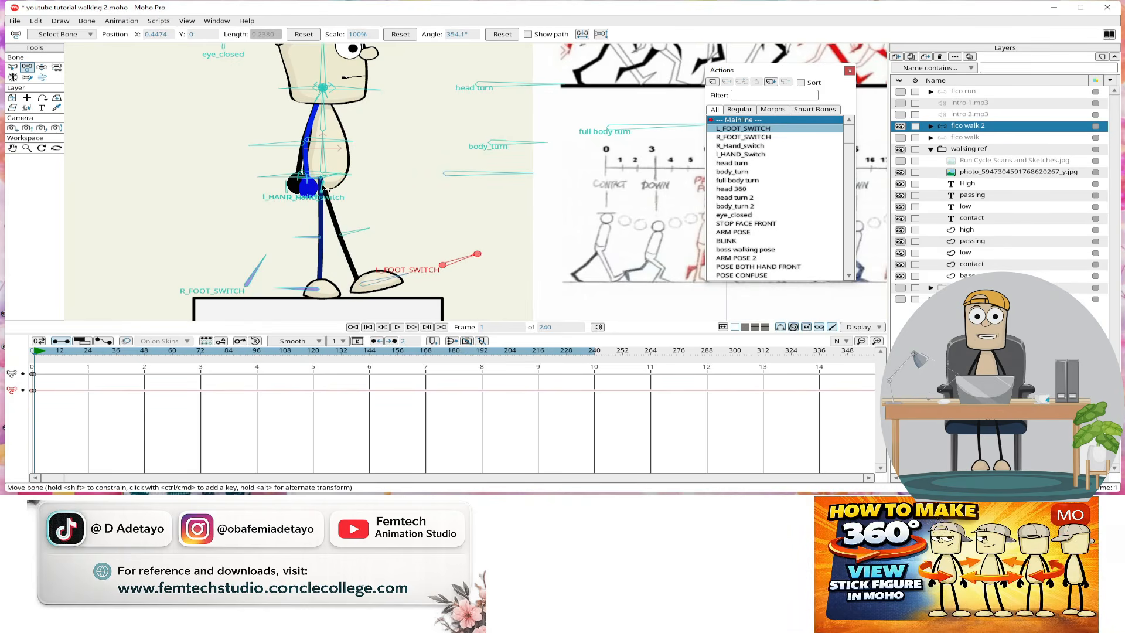
# Swing the right leg backward and rotate R_FOOT_SWITCH to about 169° so the rear foot rests on its toes
pyautogui.moveTo(311, 179); pyautogui.dragTo(278, 228)
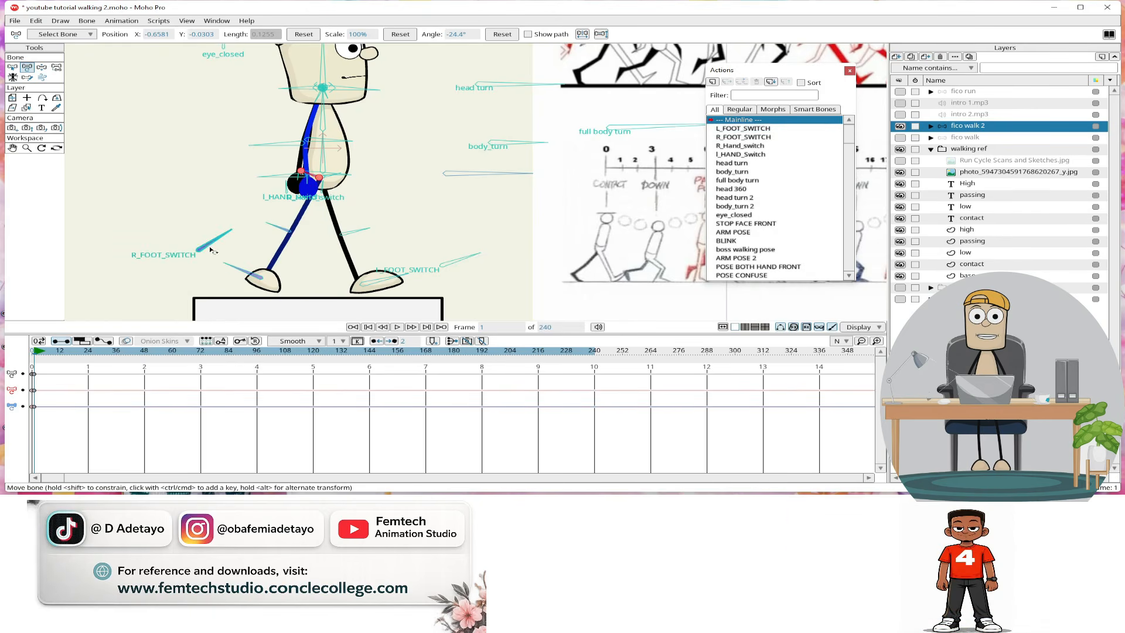
pyautogui.moveTo(212, 245); pyautogui.dragTo(229, 264)
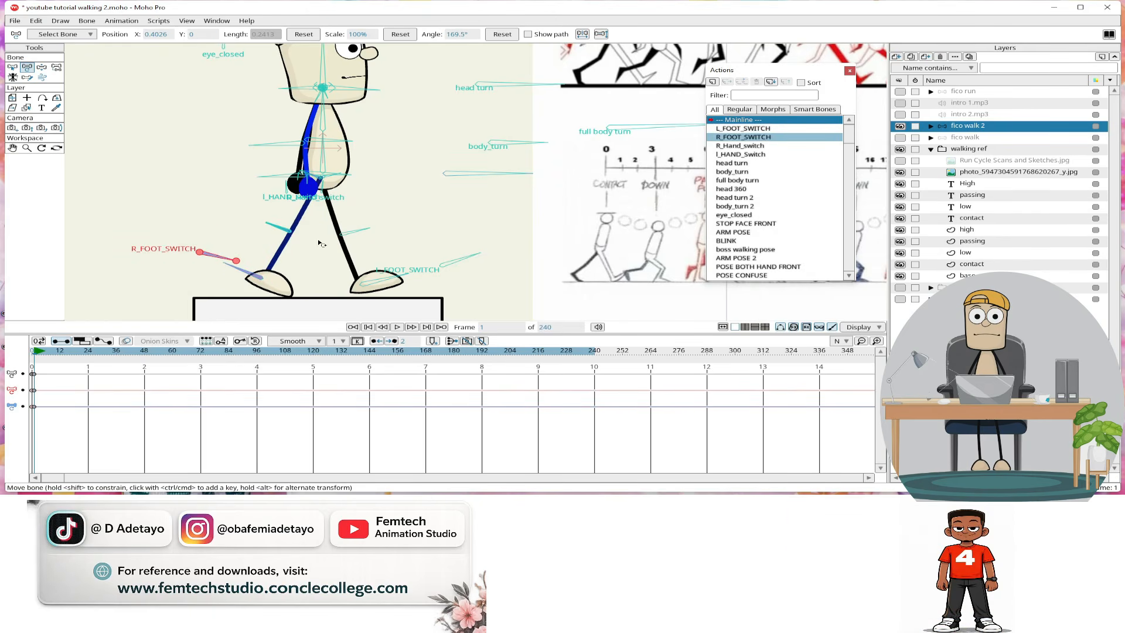
pyautogui.scroll(-2, 330, 237)
pyautogui.moveTo(451, 228); pyautogui.dragTo(409, 234)
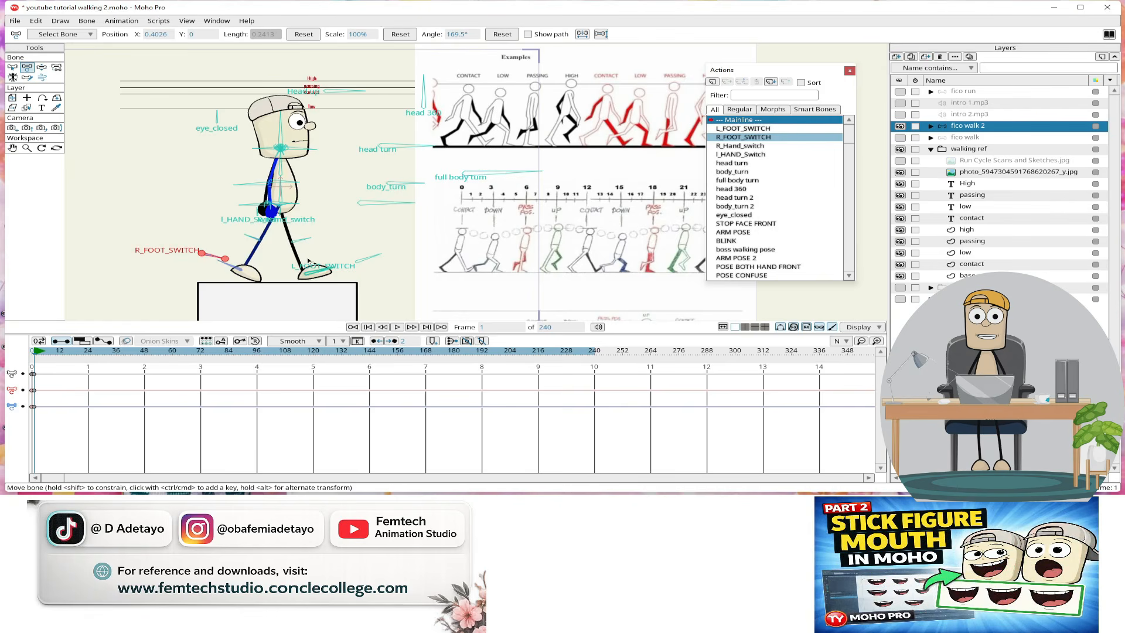
# Adjust the left knee bone slightly and bend the right knee to about 31° to refine the contact pose
pyautogui.click(296, 244)
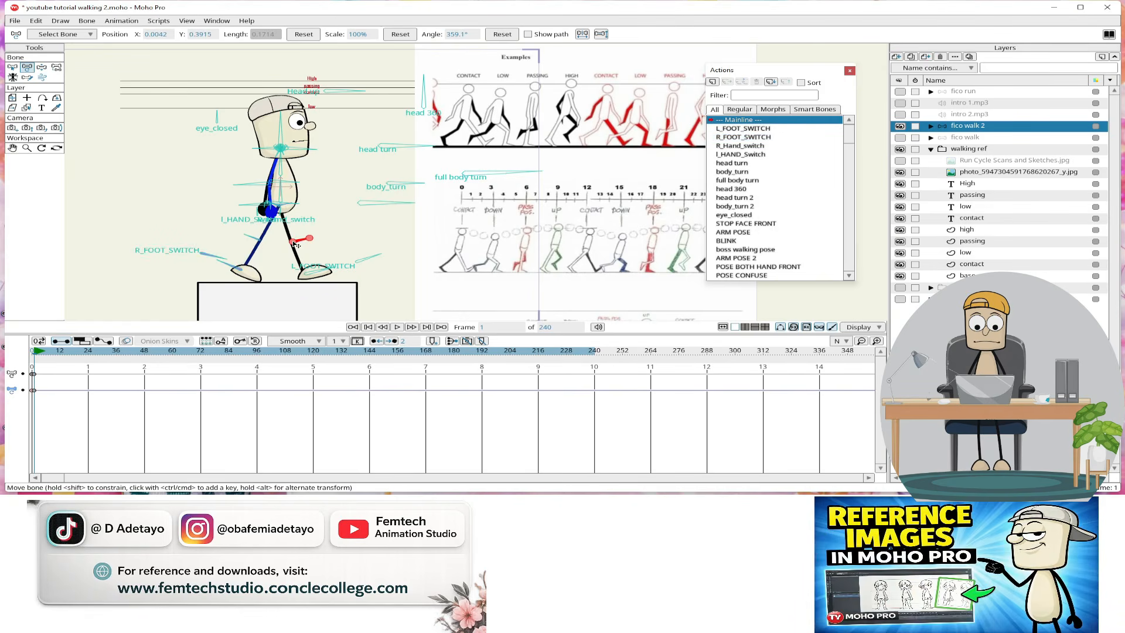
pyautogui.moveTo(296, 245); pyautogui.dragTo(298, 248)
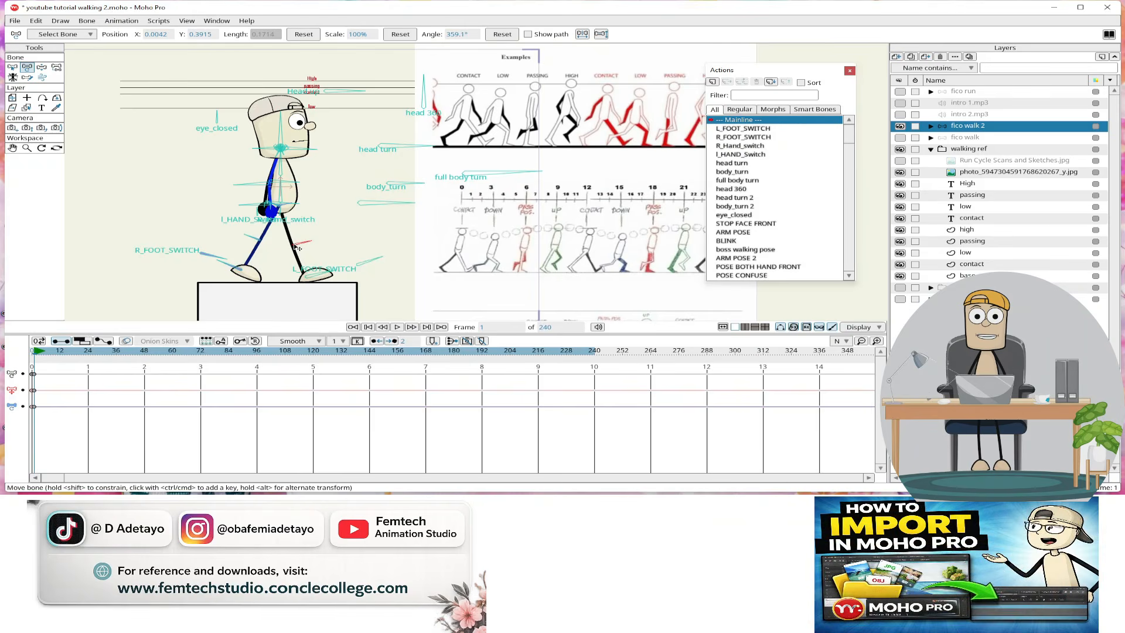
pyautogui.click(258, 240)
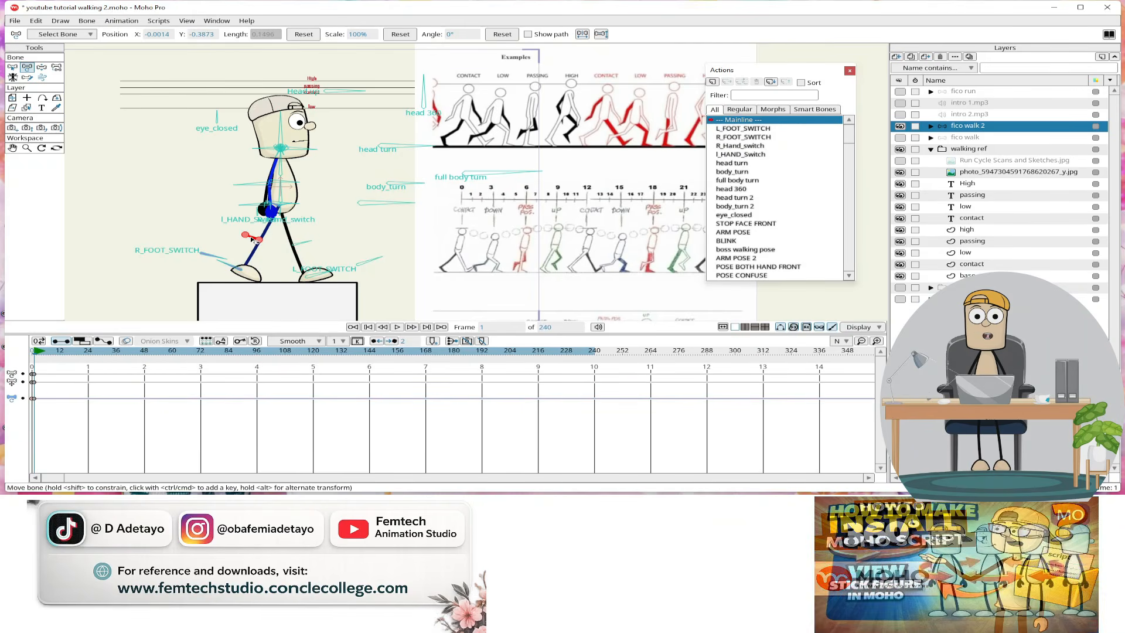
pyautogui.moveTo(254, 239); pyautogui.dragTo(262, 249)
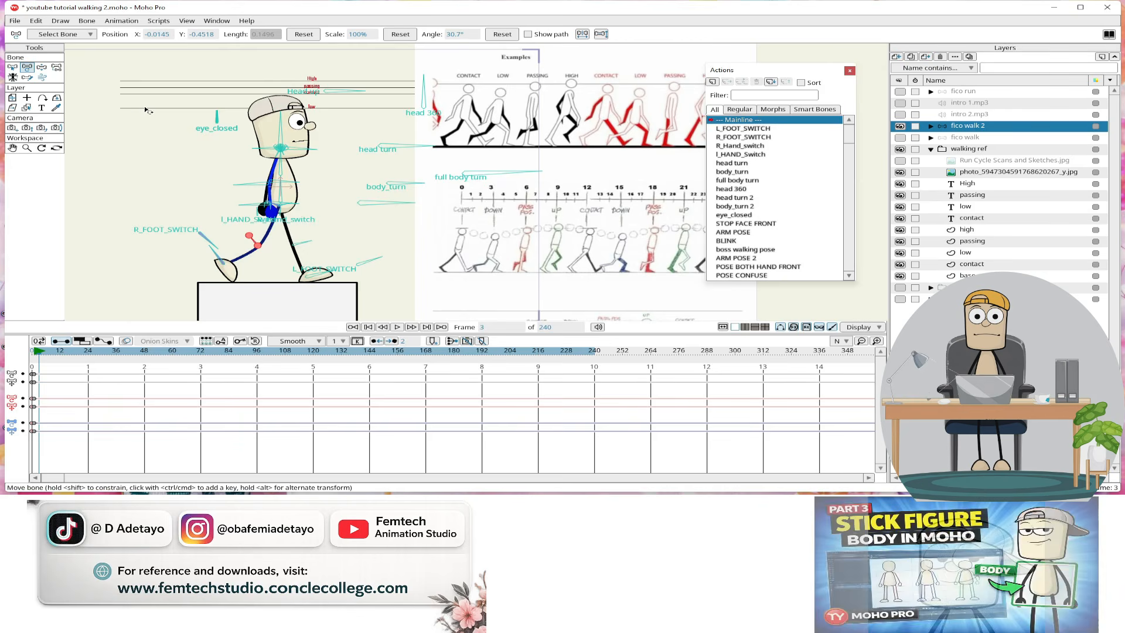
pyautogui.click(378, 111)
pyautogui.click(375, 110)
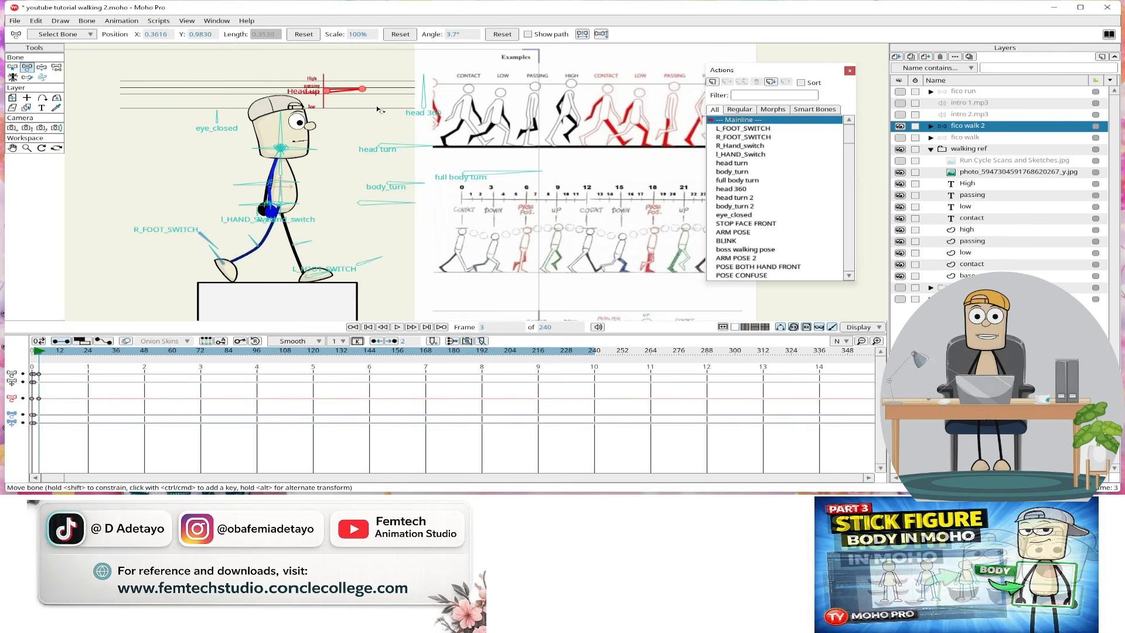
pyautogui.hotkey('ctrl', 'z')
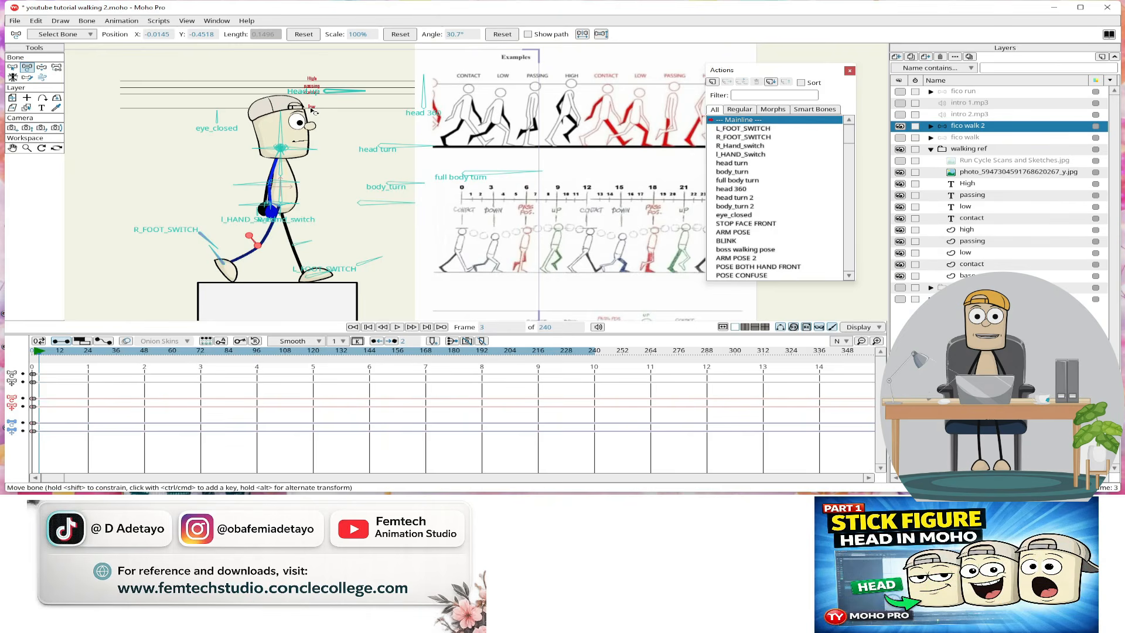
# At frame 3, lower the body to the low line, bend the left knee and bend the right knee to about 55°
pyautogui.click(361, 204)
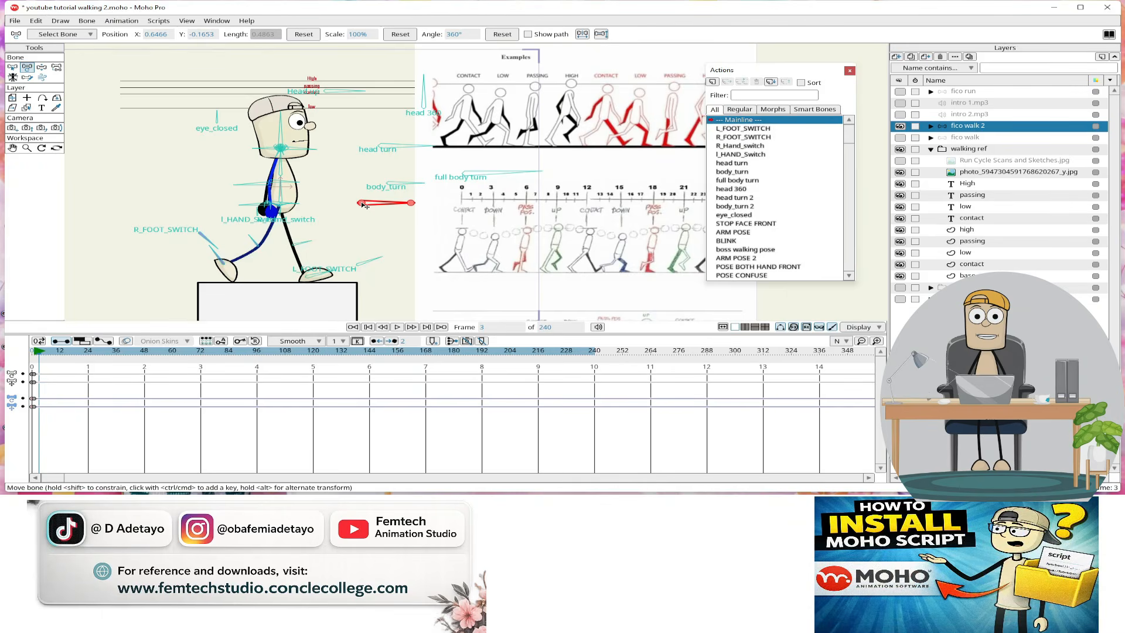
pyautogui.moveTo(364, 205); pyautogui.dragTo(364, 219)
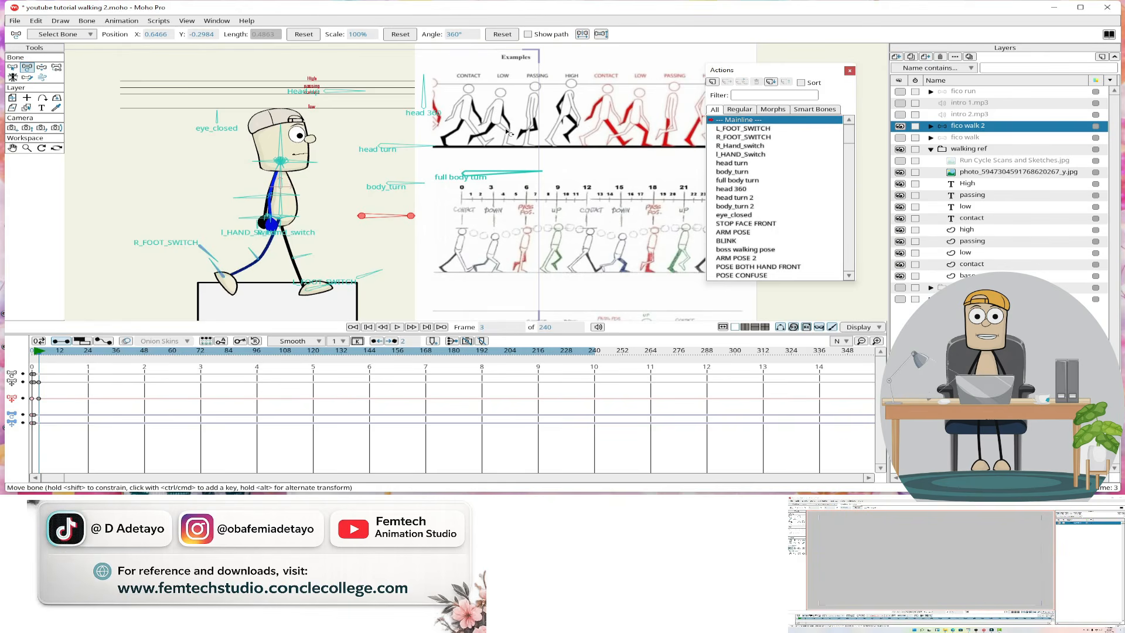
pyautogui.click(300, 258)
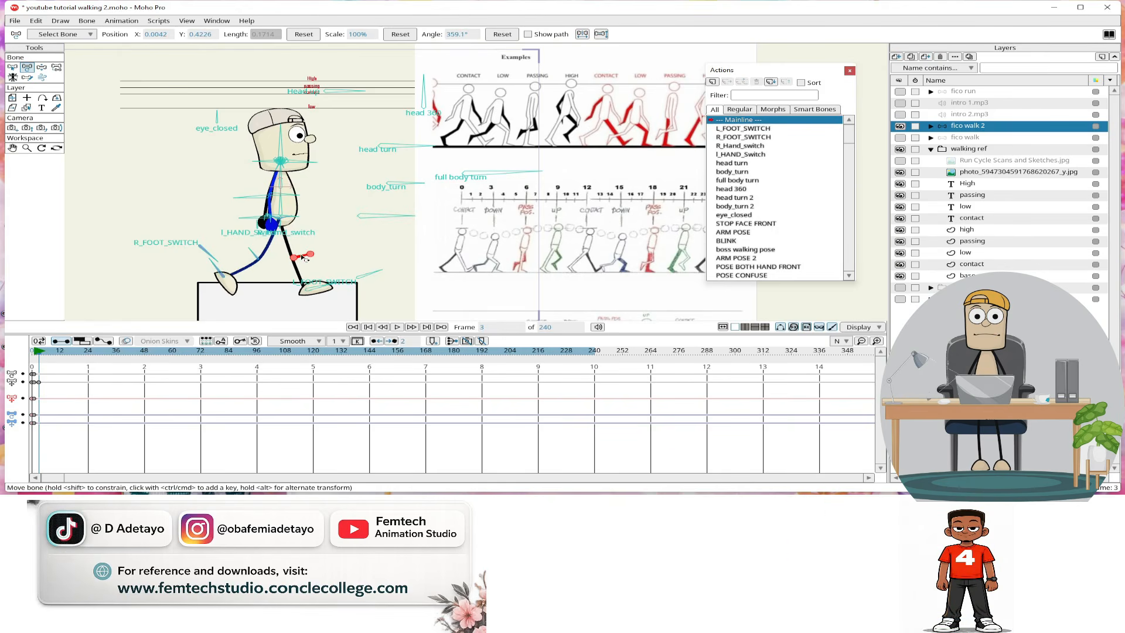
pyautogui.moveTo(305, 259); pyautogui.dragTo(265, 249)
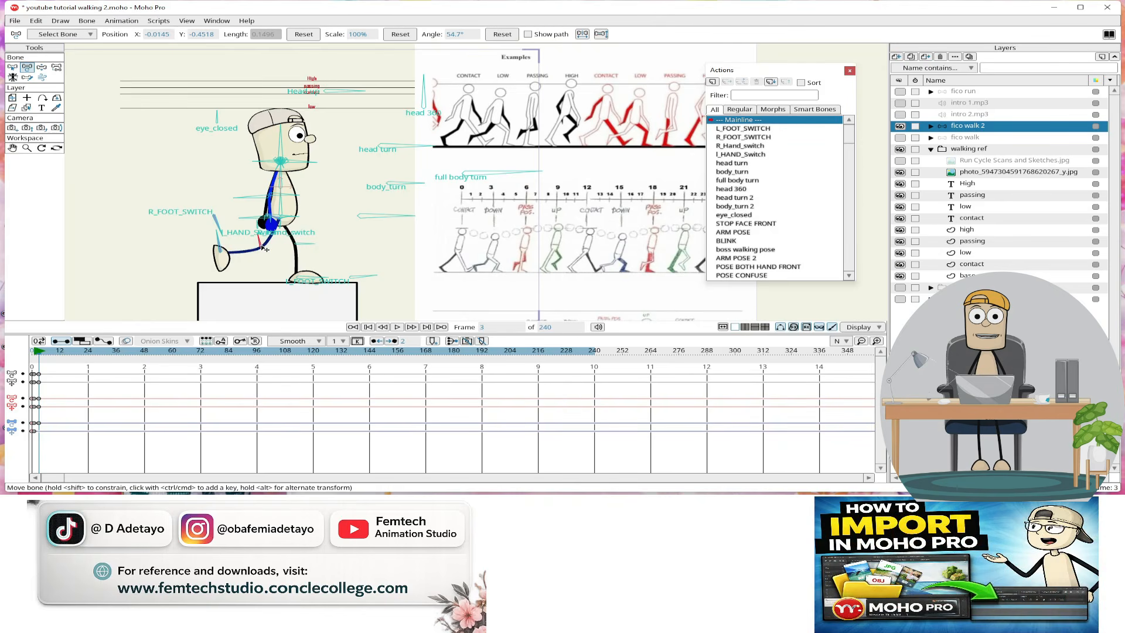
pyautogui.moveTo(266, 249); pyautogui.dragTo(263, 246)
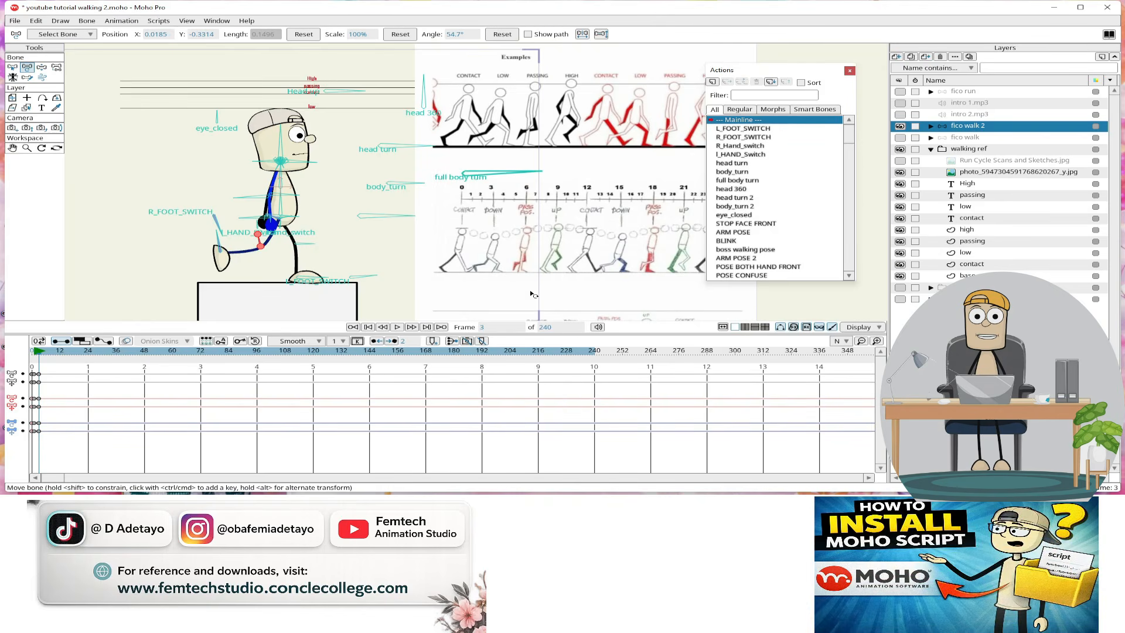
# Go to frame 6 and check the head's height against the High, passing, contact and low guide lines
pyautogui.click(486, 327)
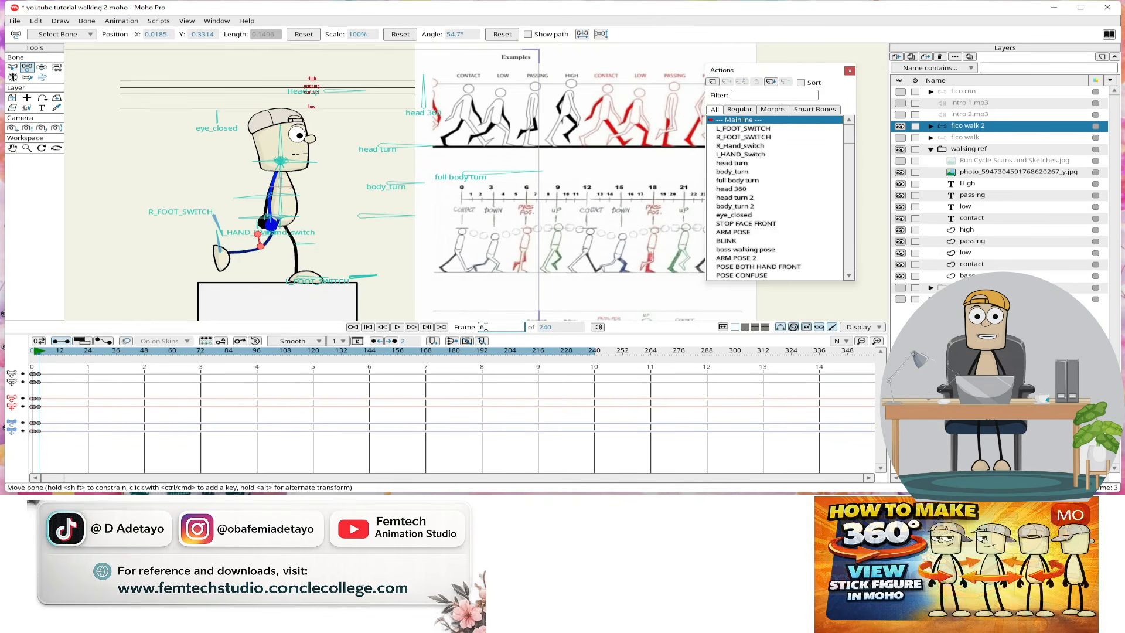
pyautogui.write('6')
pyautogui.press('Return')
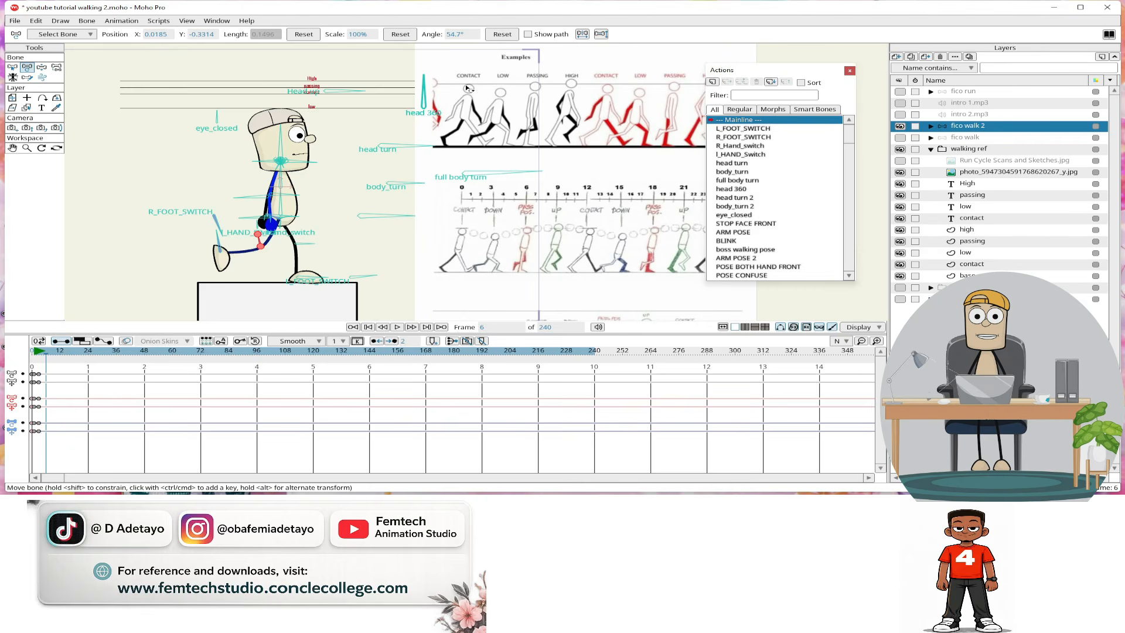
pyautogui.scroll(5, 312, 88)
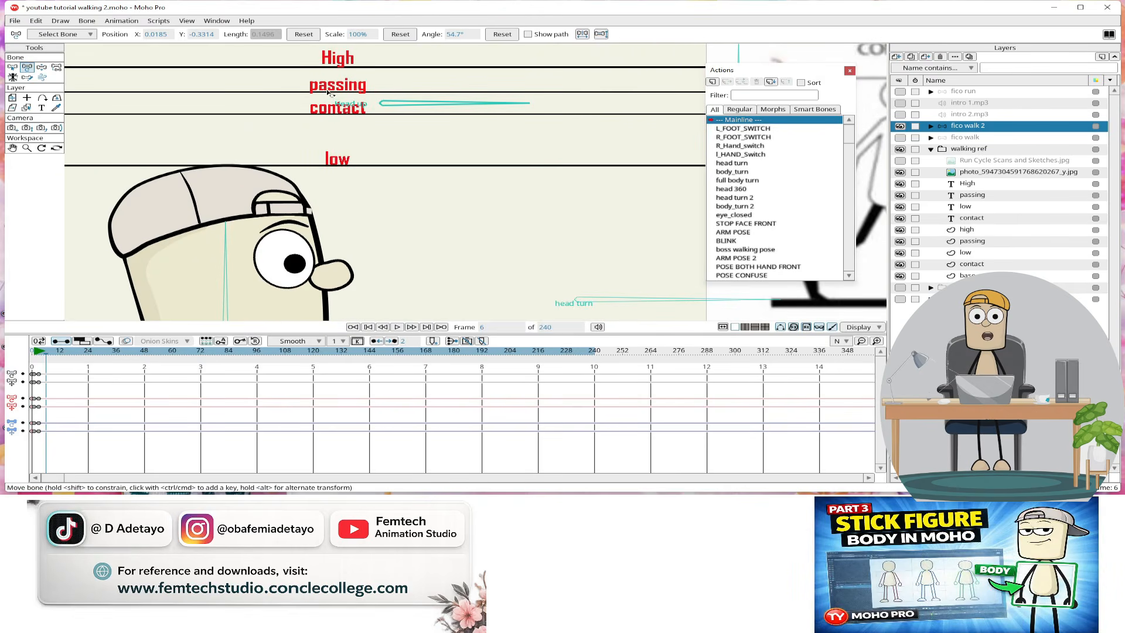
pyautogui.scroll(-5, 326, 100)
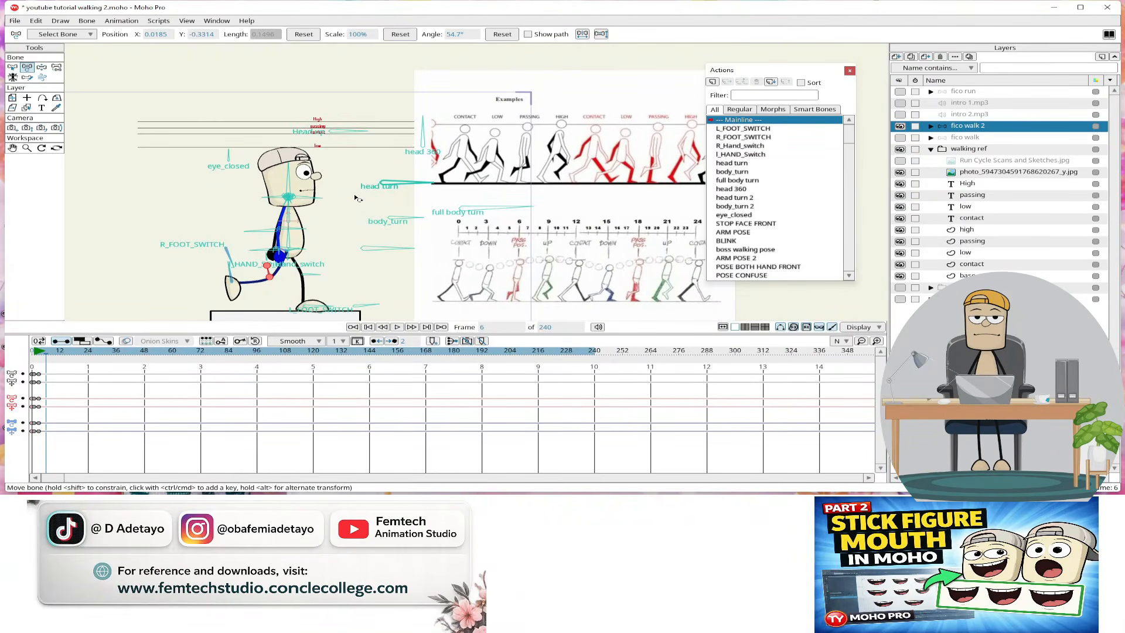
pyautogui.moveTo(356, 189); pyautogui.dragTo(352, 190)
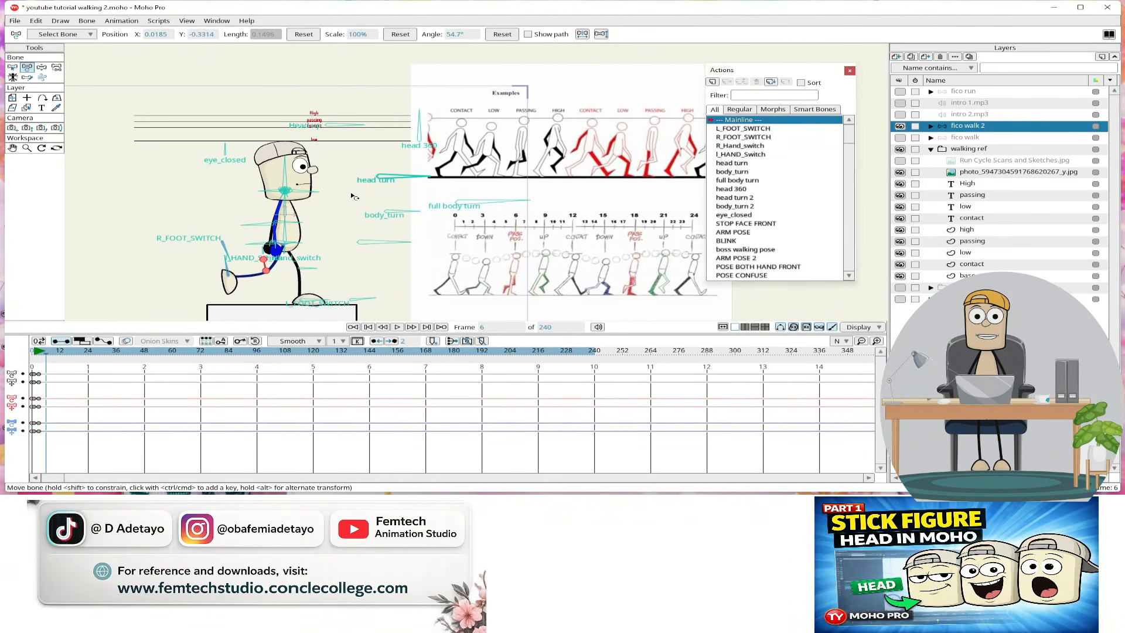
pyautogui.click(362, 245)
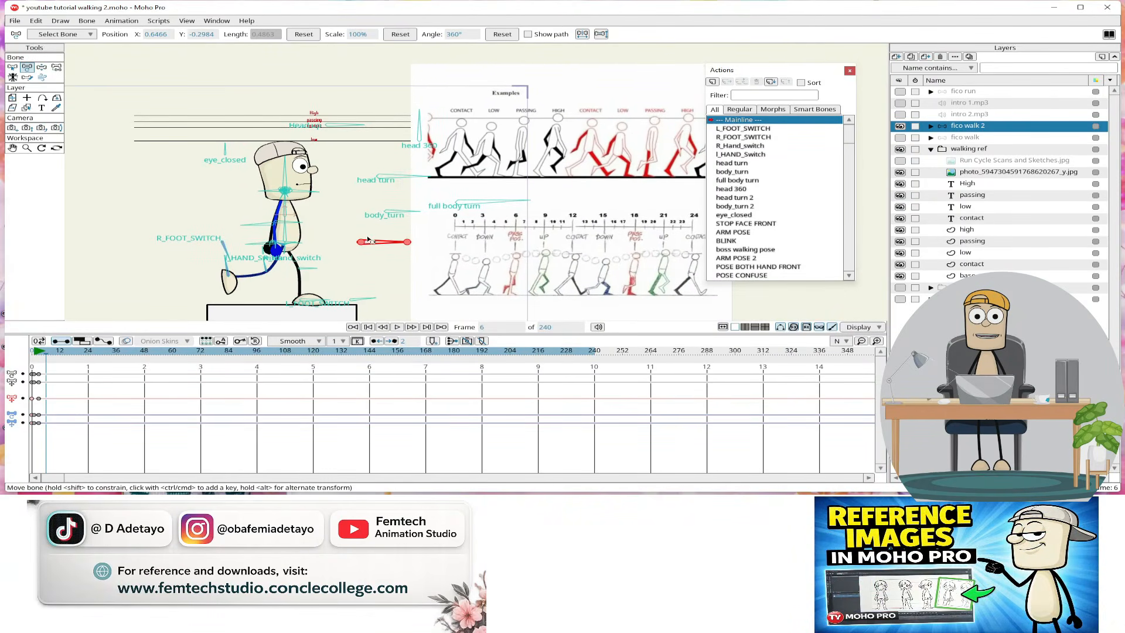
pyautogui.moveTo(377, 245)
pyautogui.mouseDown()
pyautogui.moveTo(385, 237)
pyautogui.moveTo(386, 248)
pyautogui.mouseUp()
pyautogui.hotkey('ctrl', 'z')
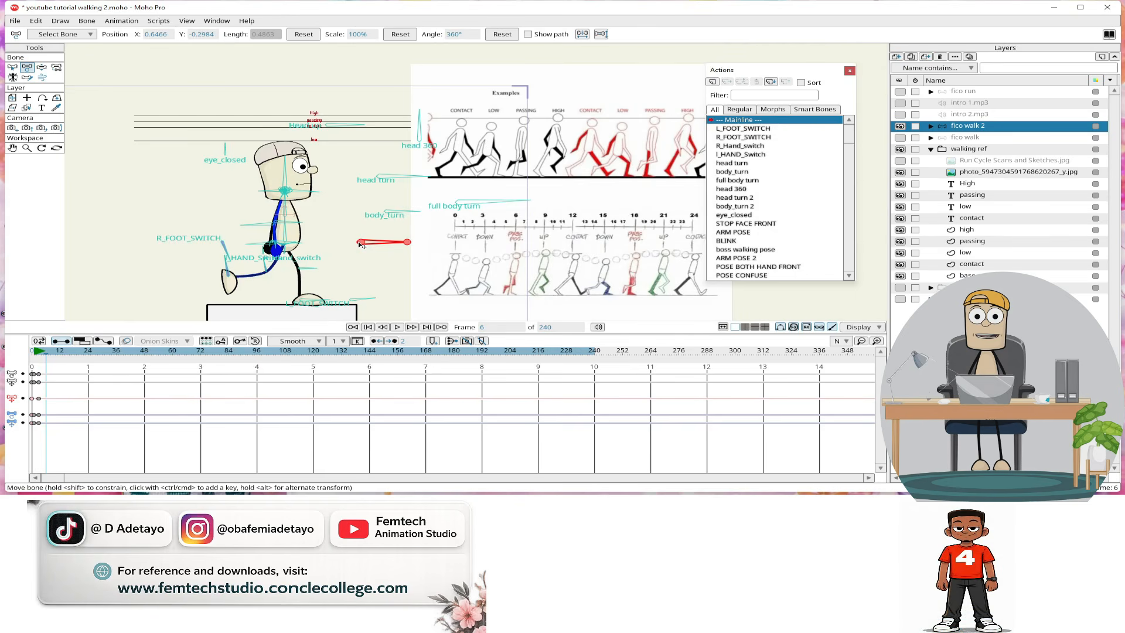
# Raise the body to about Y -0.09 for the passing pose and straighten the left leg vertically onto the platform
pyautogui.click(362, 243)
pyautogui.moveTo(363, 243); pyautogui.dragTo(356, 225)
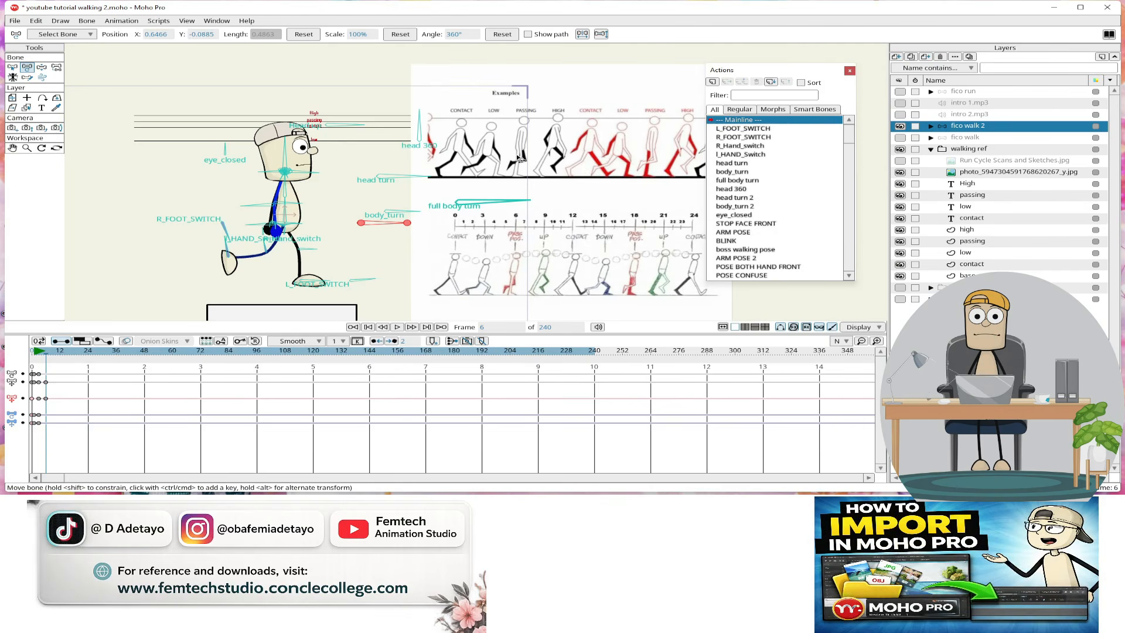
pyautogui.click(302, 250)
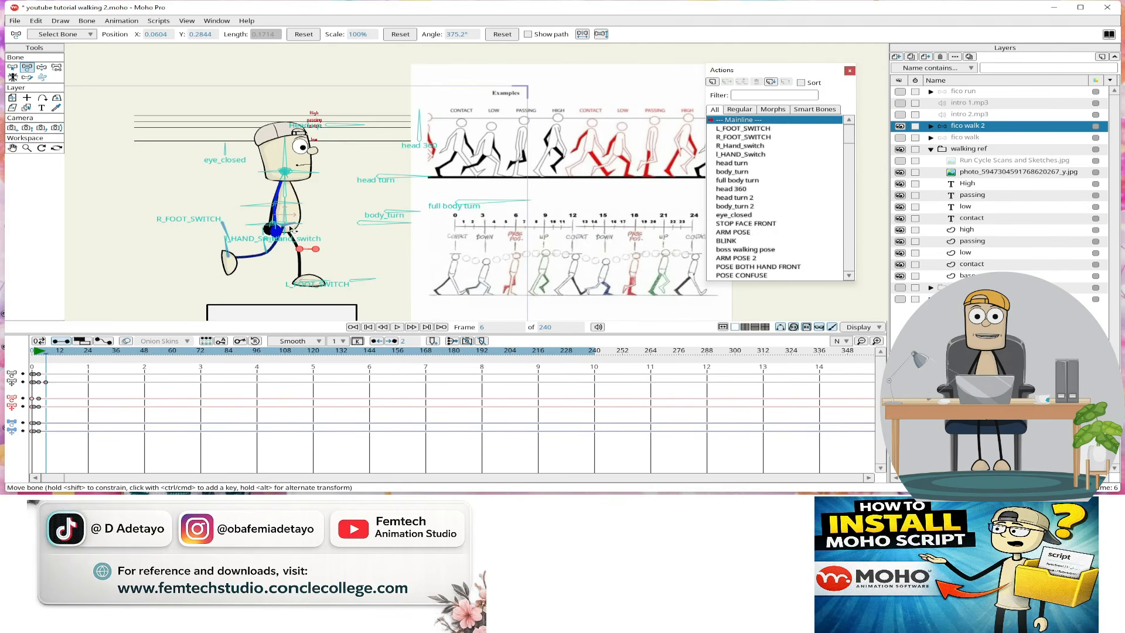
pyautogui.moveTo(297, 226); pyautogui.dragTo(291, 227)
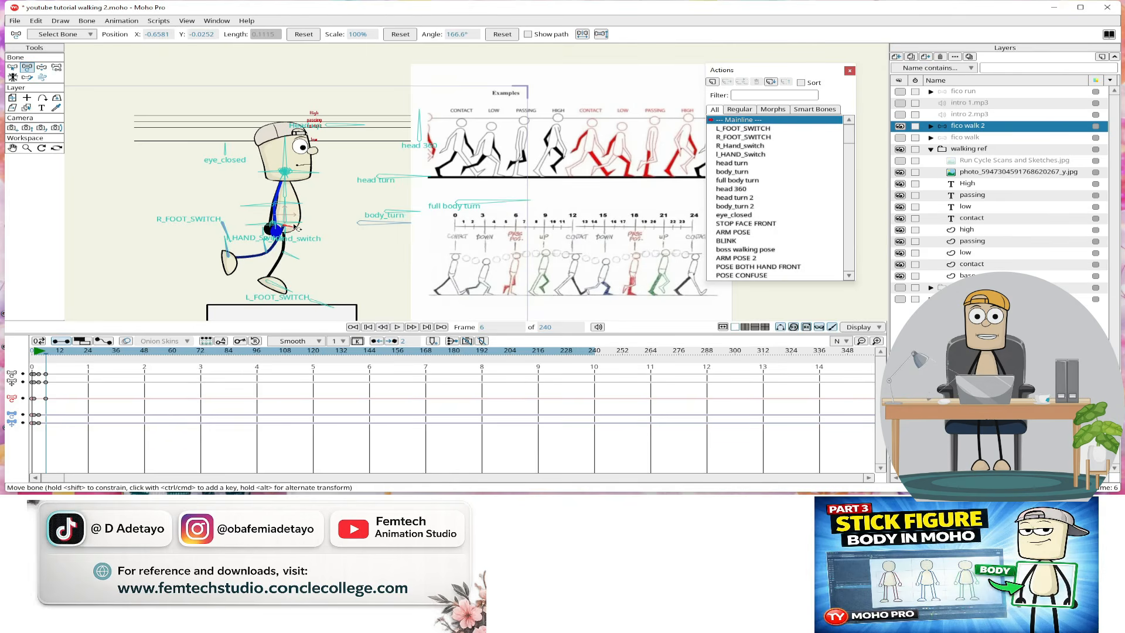
pyautogui.moveTo(297, 228); pyautogui.dragTo(291, 269)
pyautogui.click(291, 232)
pyautogui.click(292, 253)
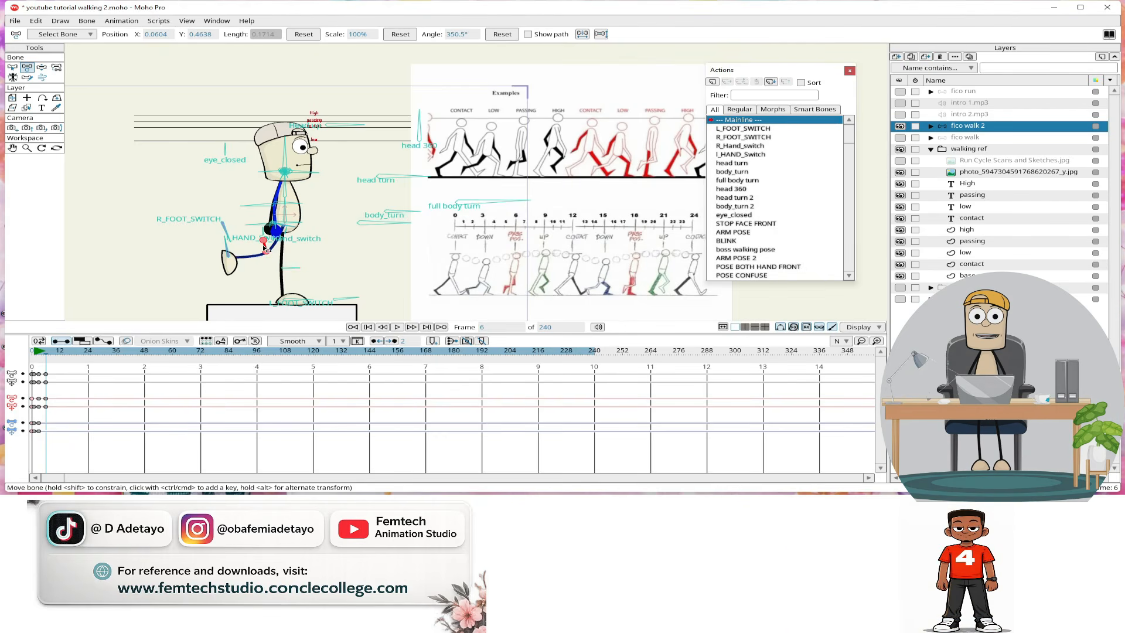
# Bring the right thigh forward past the standing leg and bend the right knee to about 87° to match the passing pose
pyautogui.click(267, 250)
pyautogui.scroll(4, 269, 243)
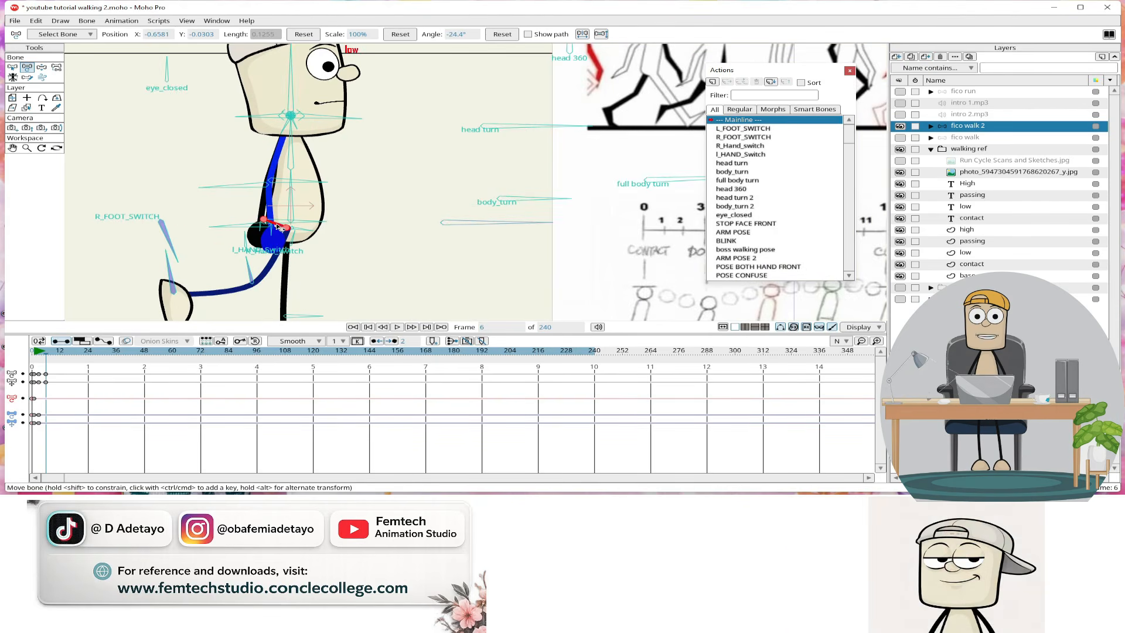
pyautogui.moveTo(279, 228); pyautogui.dragTo(274, 241)
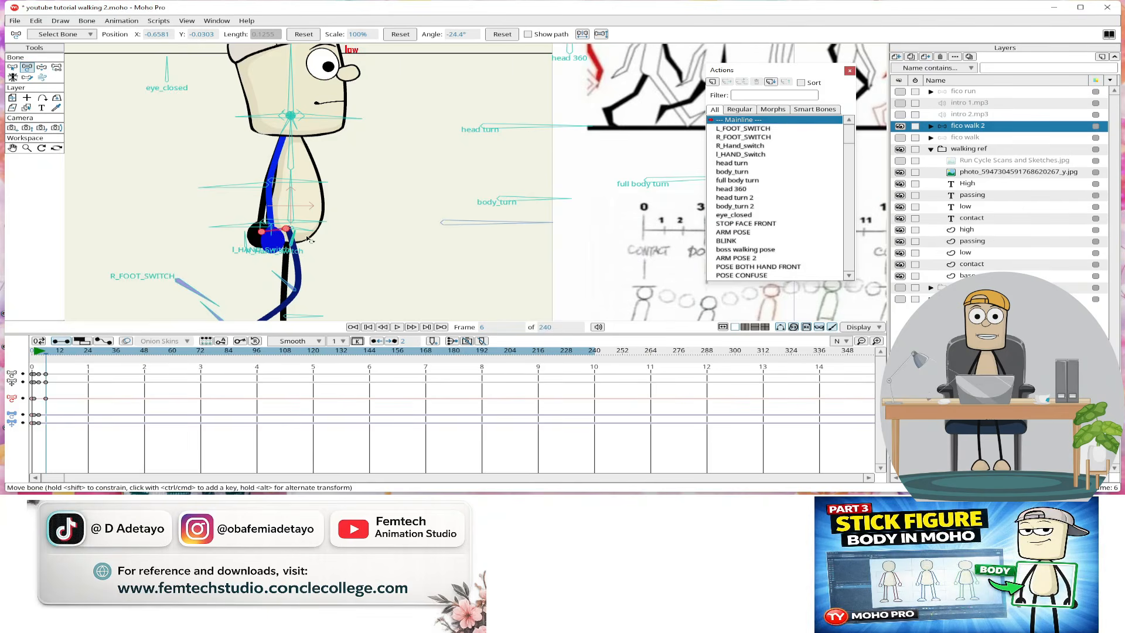
pyautogui.scroll(-4, 362, 249)
pyautogui.moveTo(361, 245); pyautogui.dragTo(304, 243)
pyautogui.scroll(-2, 331, 253)
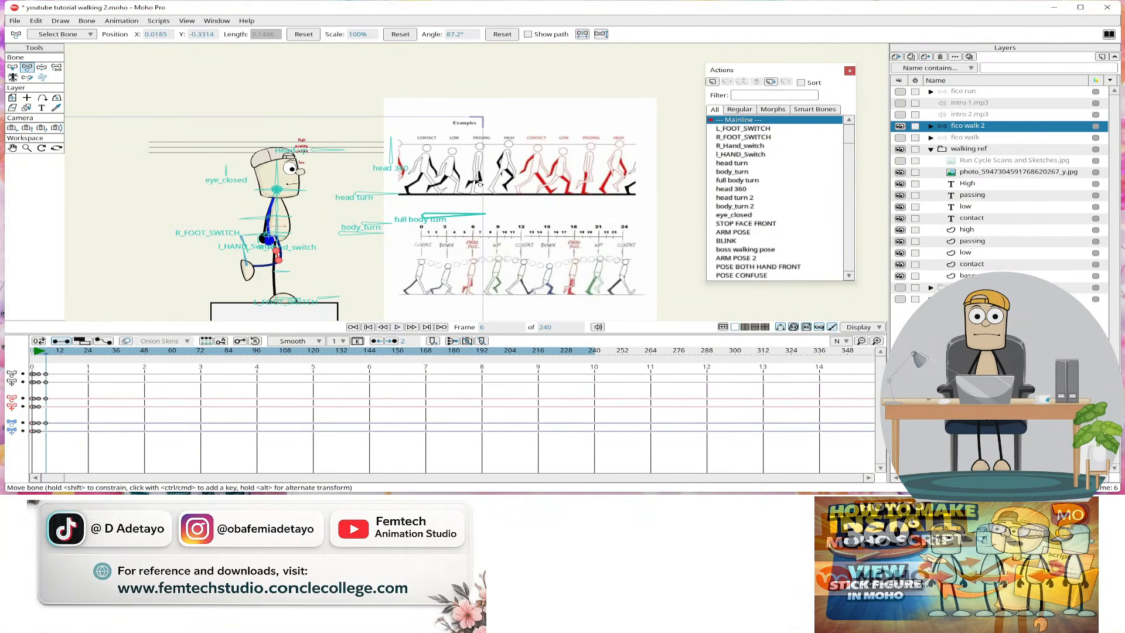
# Angle the right foot to about 13° at frame 6 and raise the body to about Y -0.02 at frame 9
pyautogui.moveTo(246, 256); pyautogui.dragTo(254, 265)
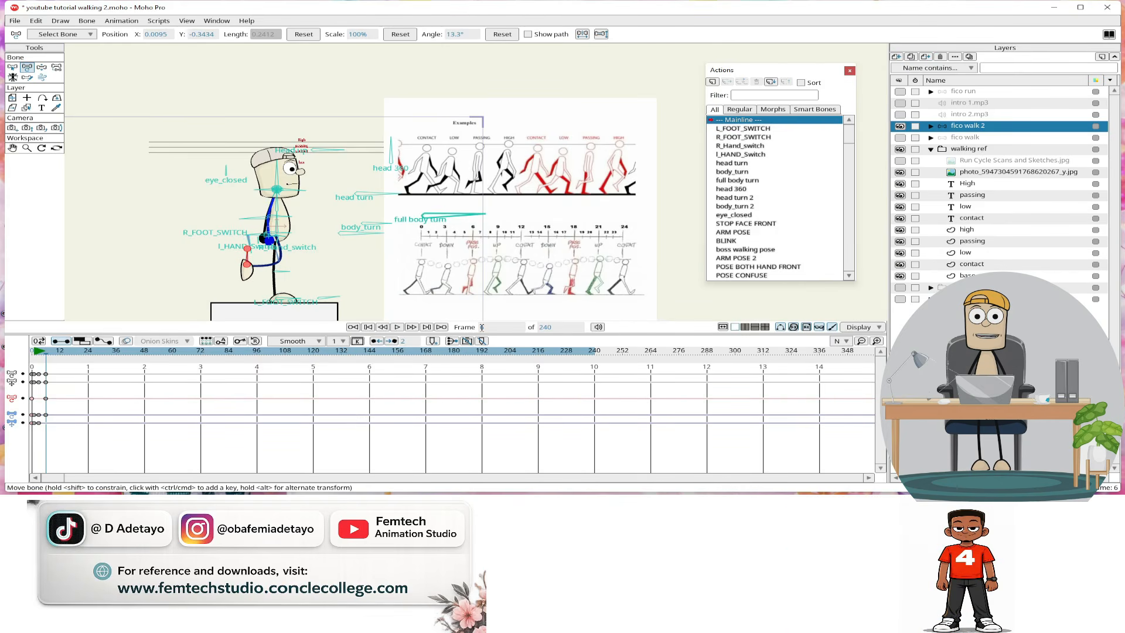
pyautogui.press('Return')
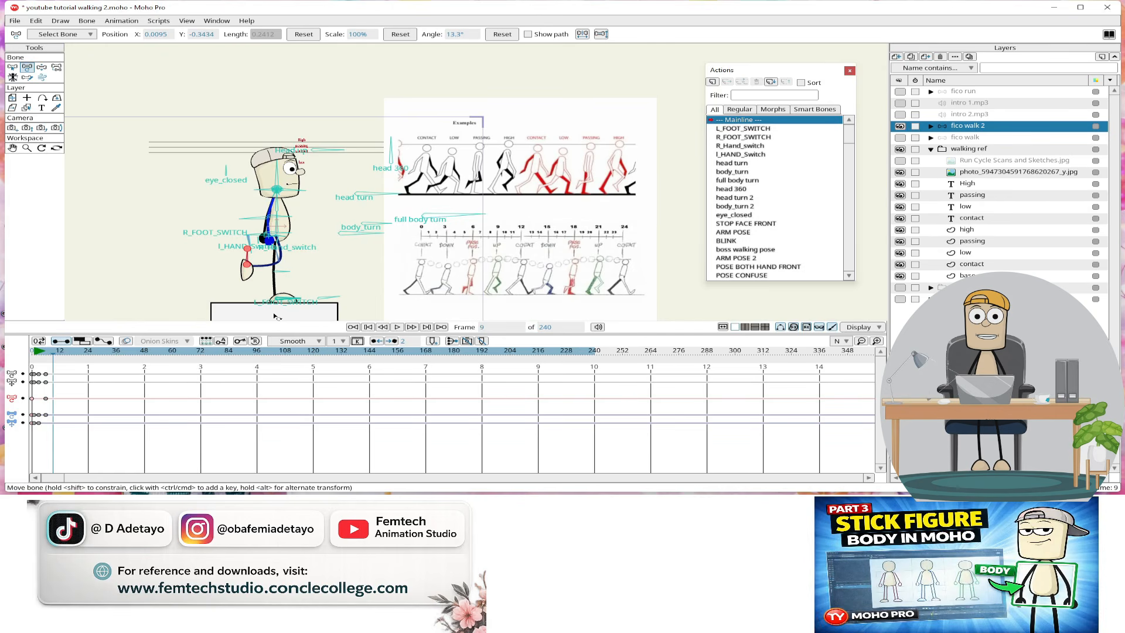
pyautogui.click(344, 234)
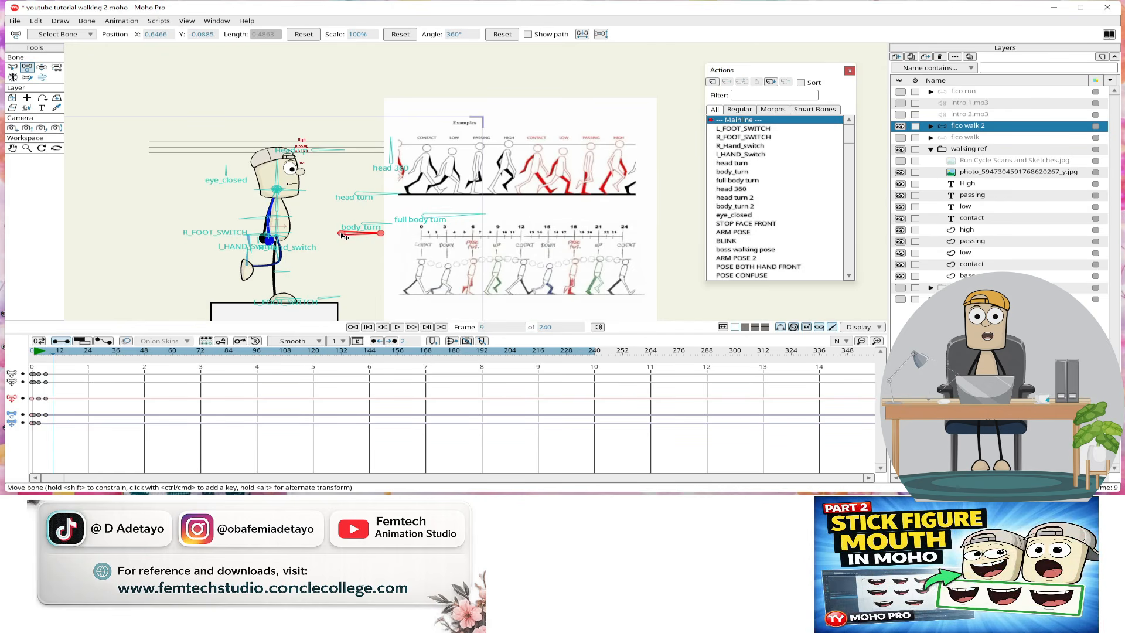
pyautogui.moveTo(344, 235); pyautogui.dragTo(341, 229)
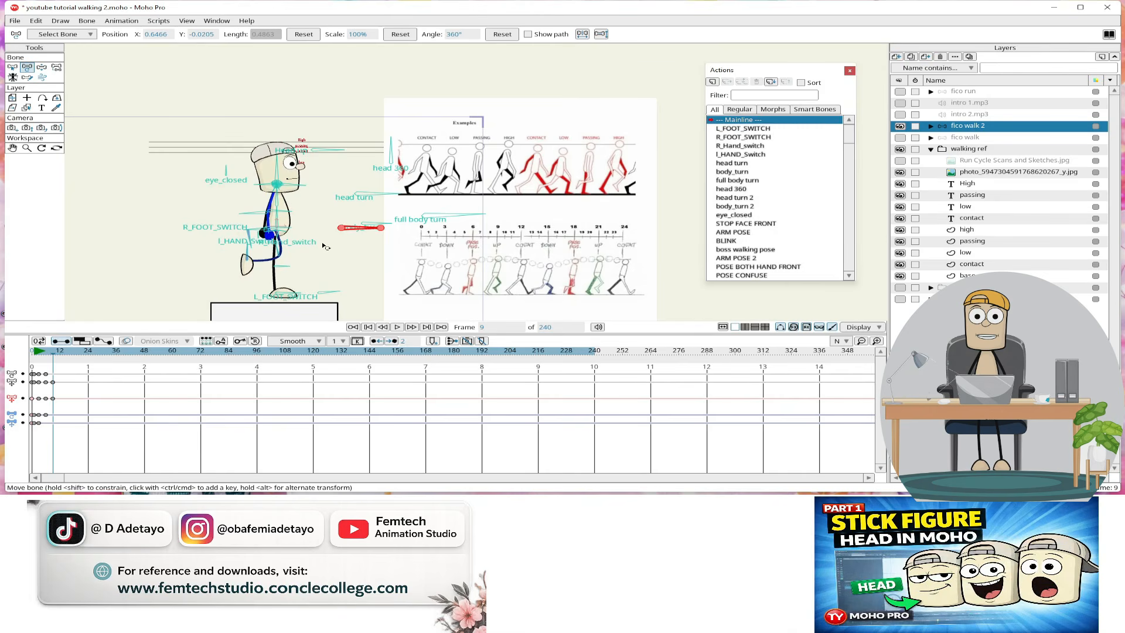
# At frame 9, swing the straightened left leg back onto the platform and rotate the left foot to about 355°
pyautogui.click(280, 268)
pyautogui.moveTo(280, 271); pyautogui.dragTo(279, 275)
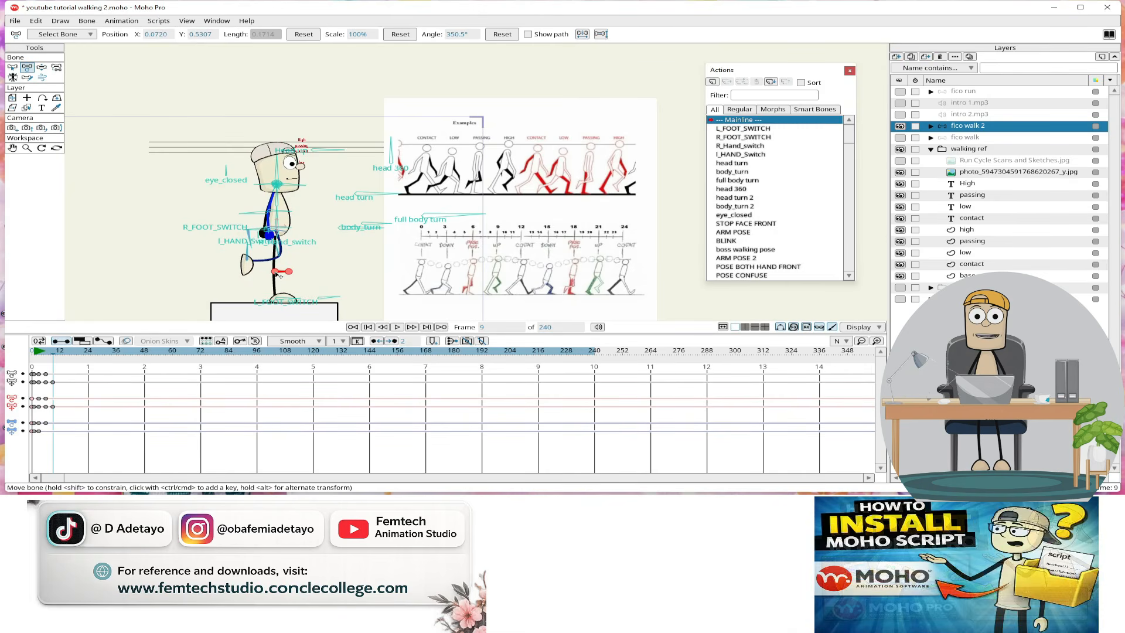
pyautogui.click(283, 233)
pyautogui.scroll(1, 278, 232)
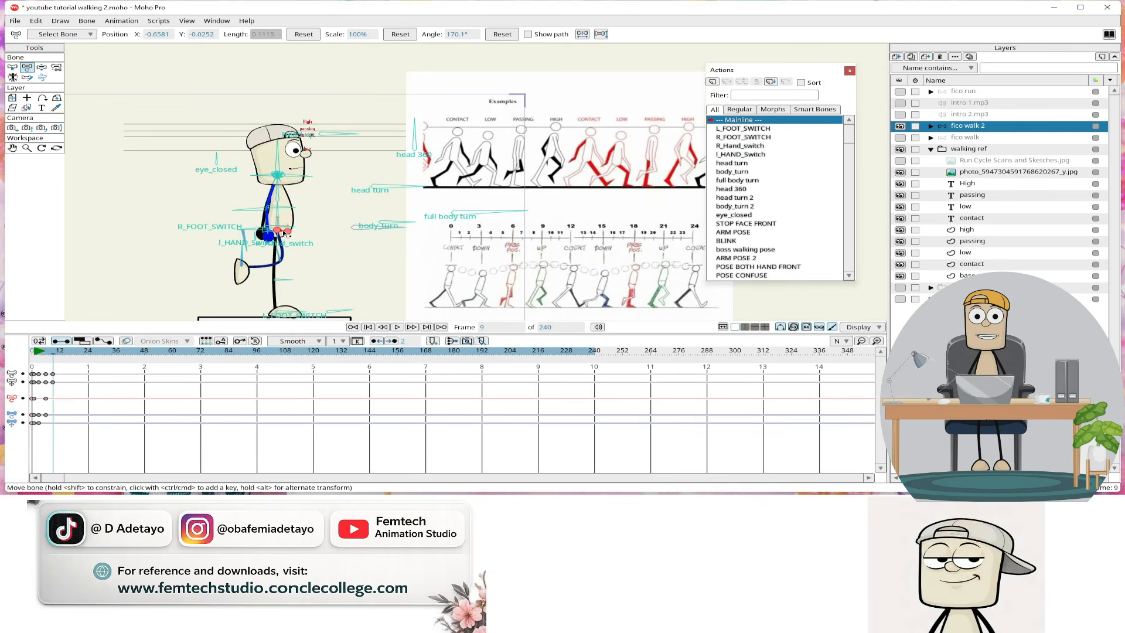
pyautogui.click(286, 233)
pyautogui.moveTo(288, 235)
pyautogui.mouseDown()
pyautogui.moveTo(280, 249)
pyautogui.moveTo(289, 236)
pyautogui.mouseUp()
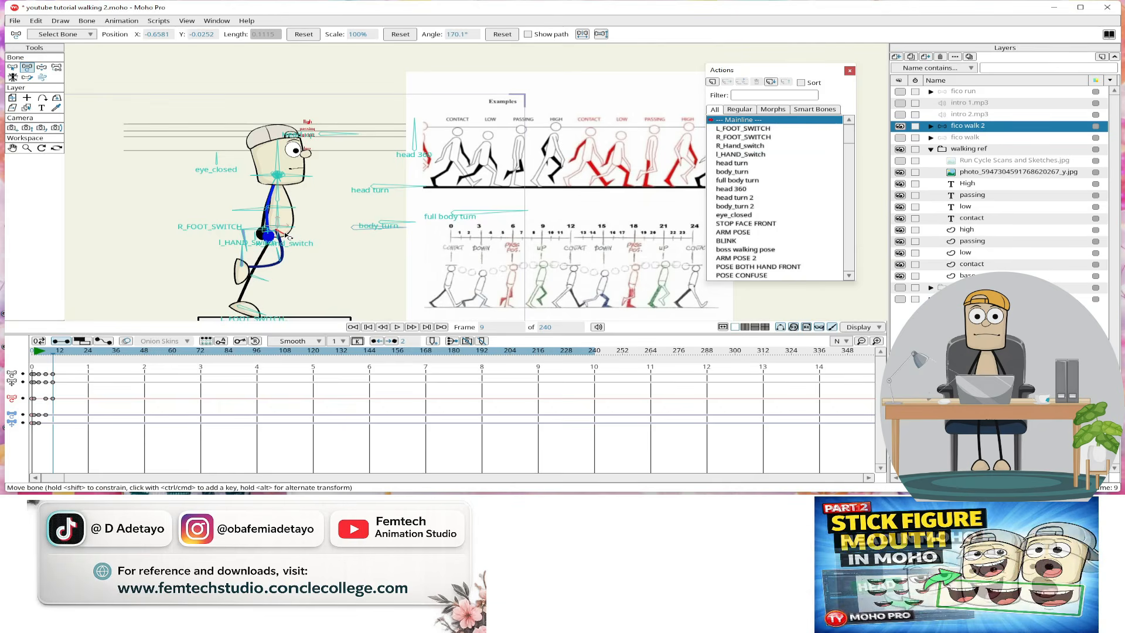
pyautogui.scroll(-1, 276, 258)
pyautogui.click(262, 280)
pyautogui.moveTo(262, 281); pyautogui.dragTo(264, 290)
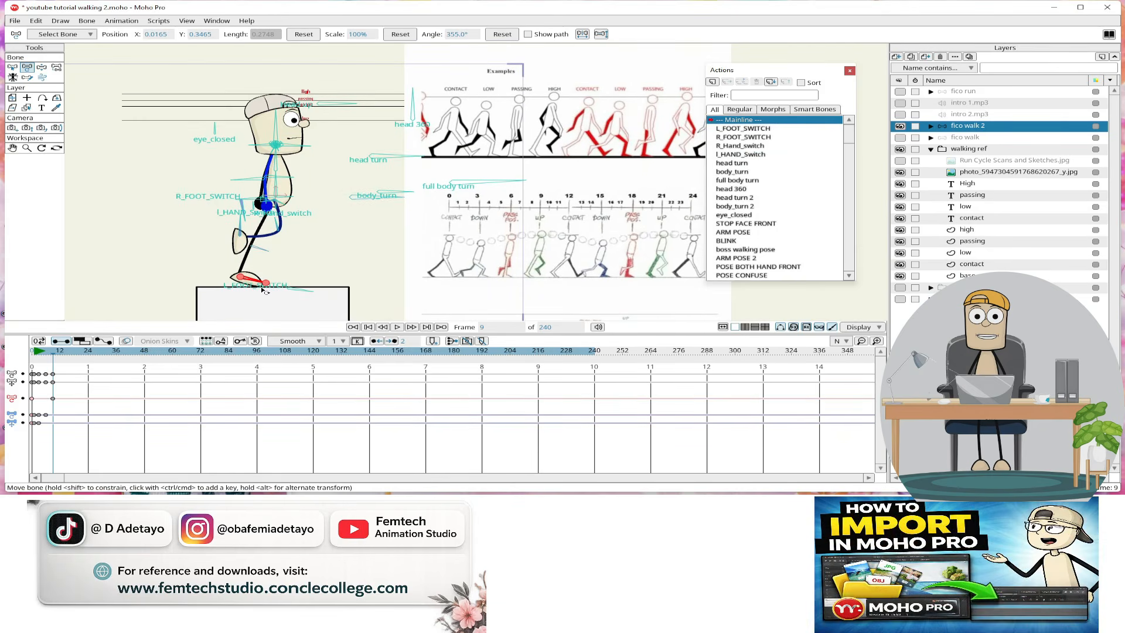
# Swing the right thigh forward to about 60° and angle the right foot to about 15° for the up pose
pyautogui.click(273, 205)
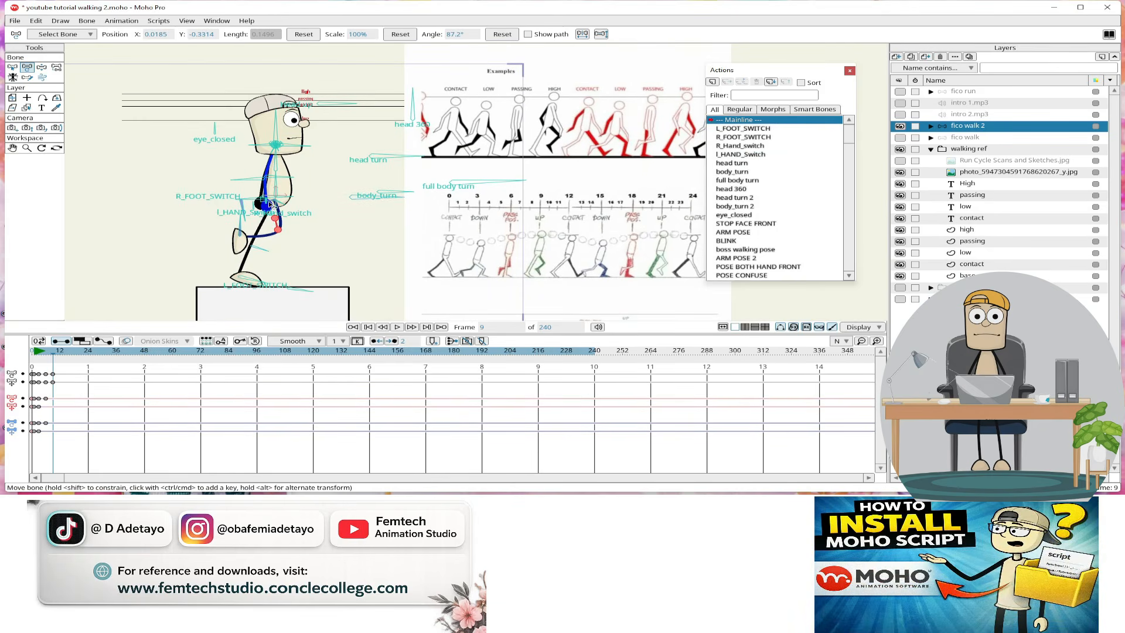
pyautogui.click(273, 205)
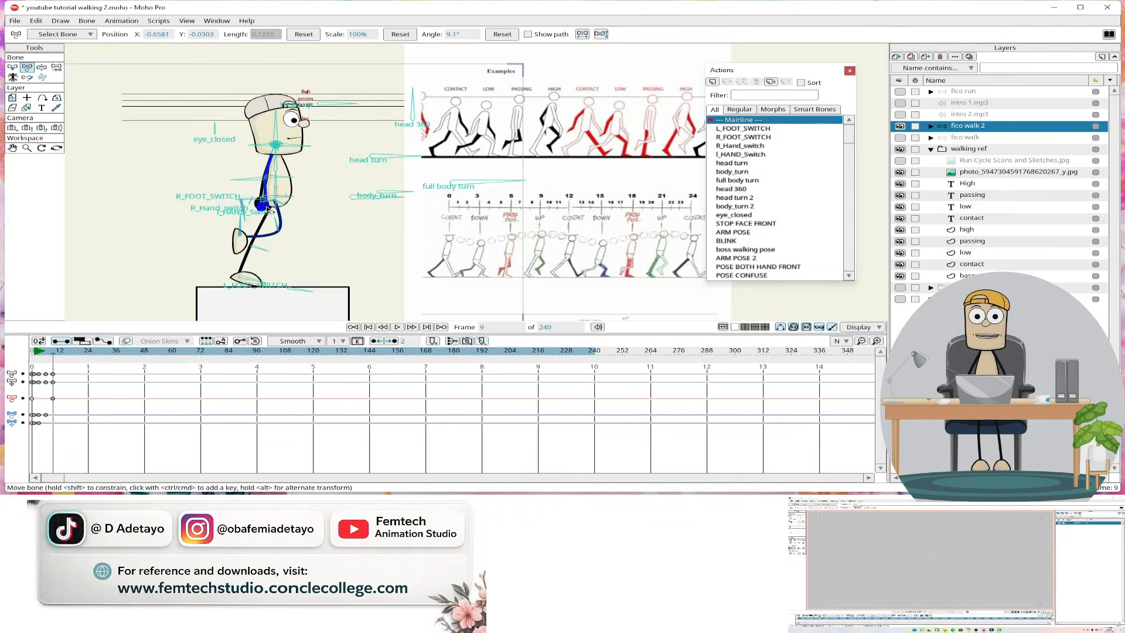
pyautogui.click(265, 201)
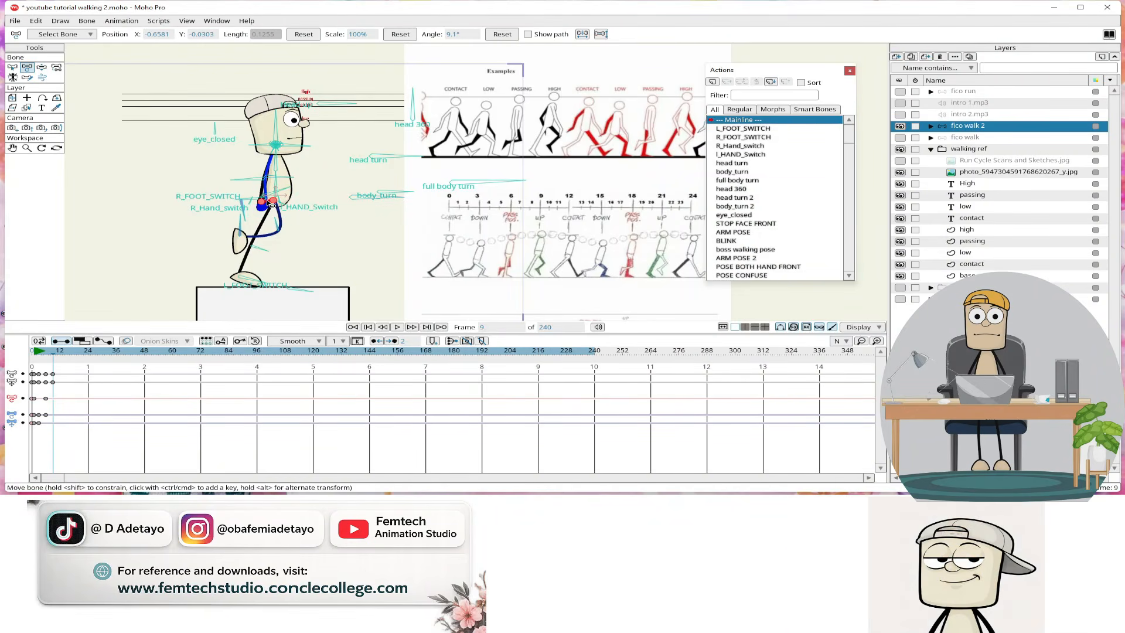
pyautogui.moveTo(273, 204); pyautogui.dragTo(279, 211)
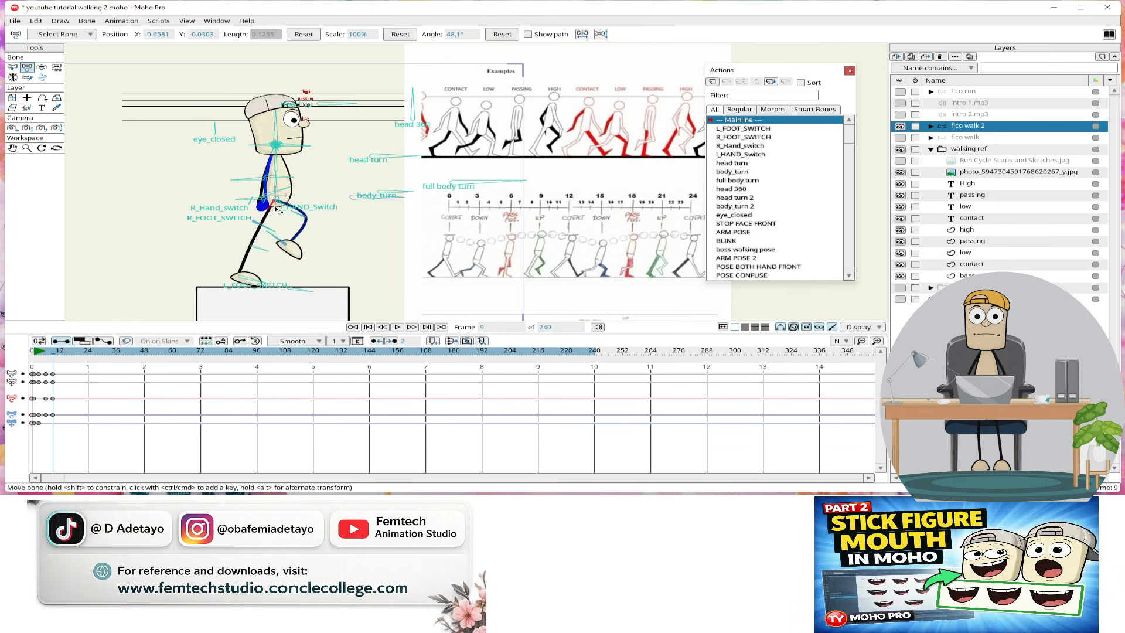
pyautogui.click(277, 240)
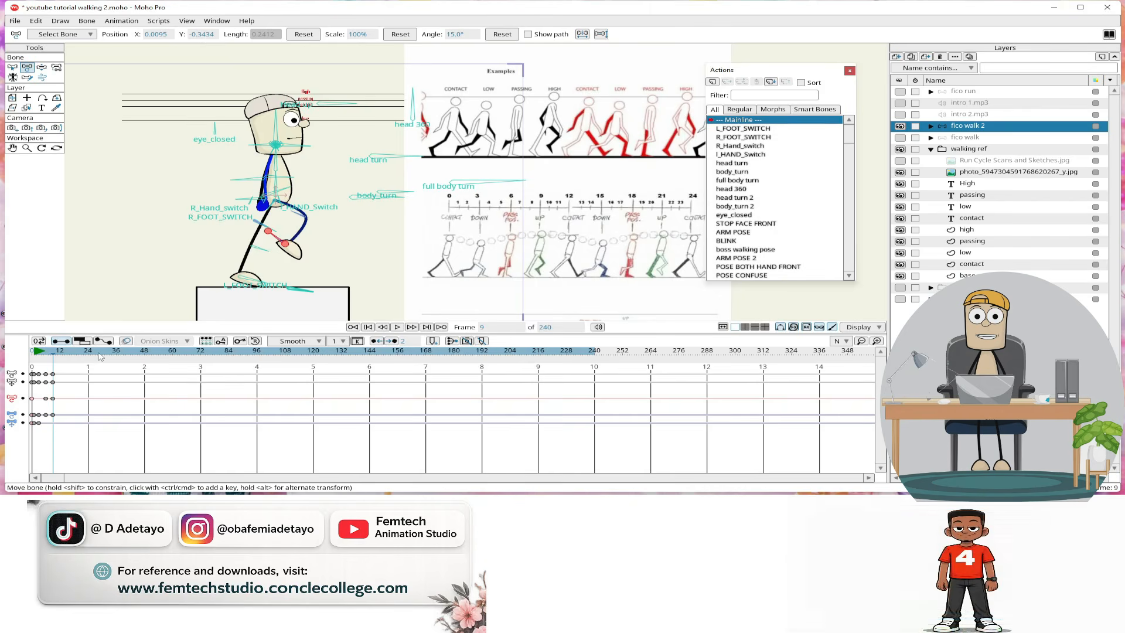
# Turn on onion skins, enlarge the timeline's frame spacing and check the onion skin display options
pyautogui.click(126, 342)
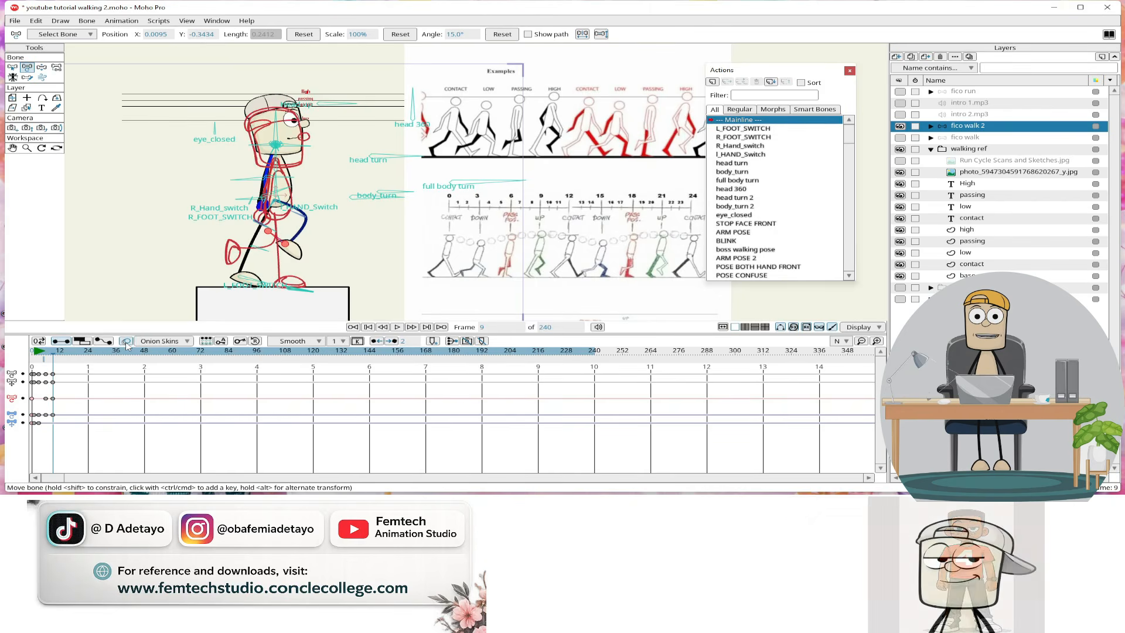
pyautogui.click(877, 341)
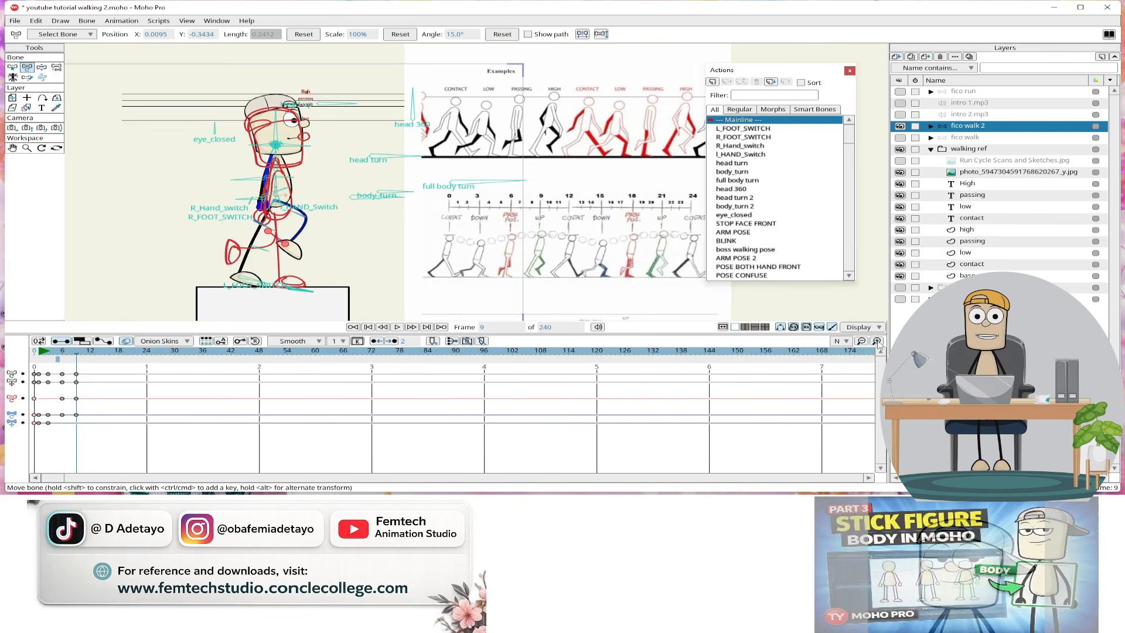
pyautogui.click(878, 341)
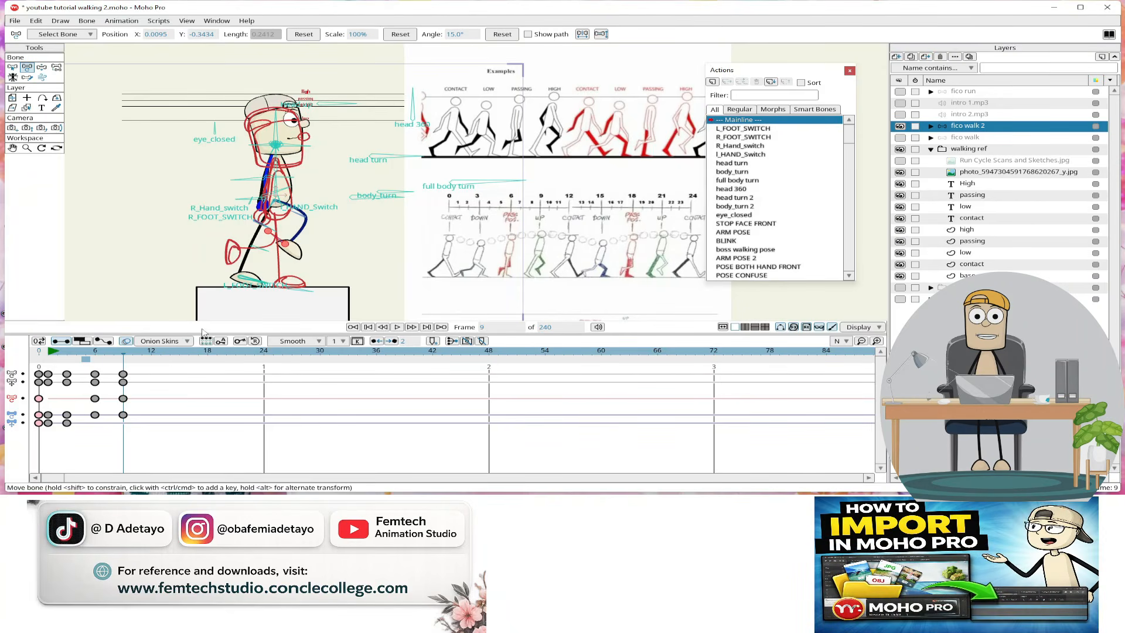
pyautogui.click(188, 342)
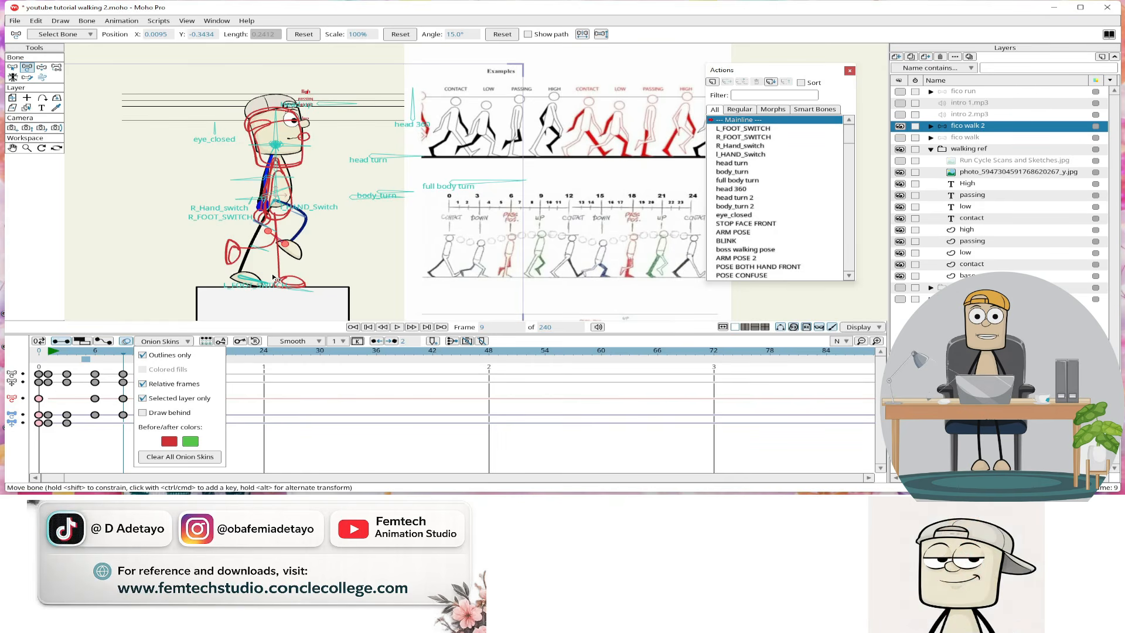
pyautogui.click(22, 327)
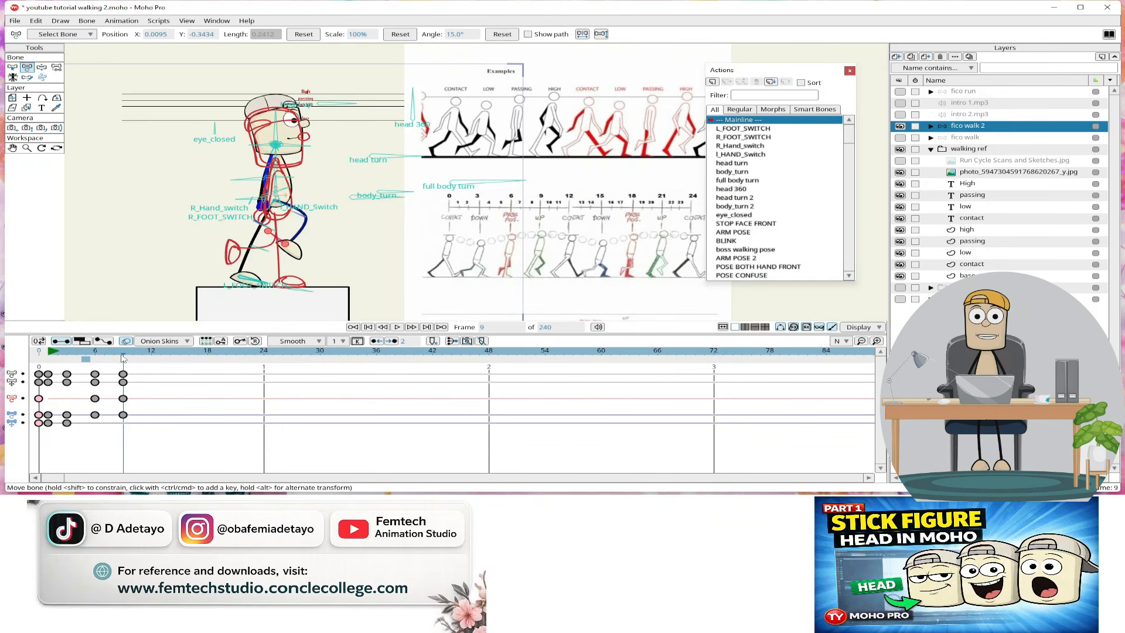
# Go to frame 12 and set the onion skin to frame 1 so the first contact pose overlays the figure
pyautogui.moveTo(124, 359); pyautogui.dragTo(151, 359)
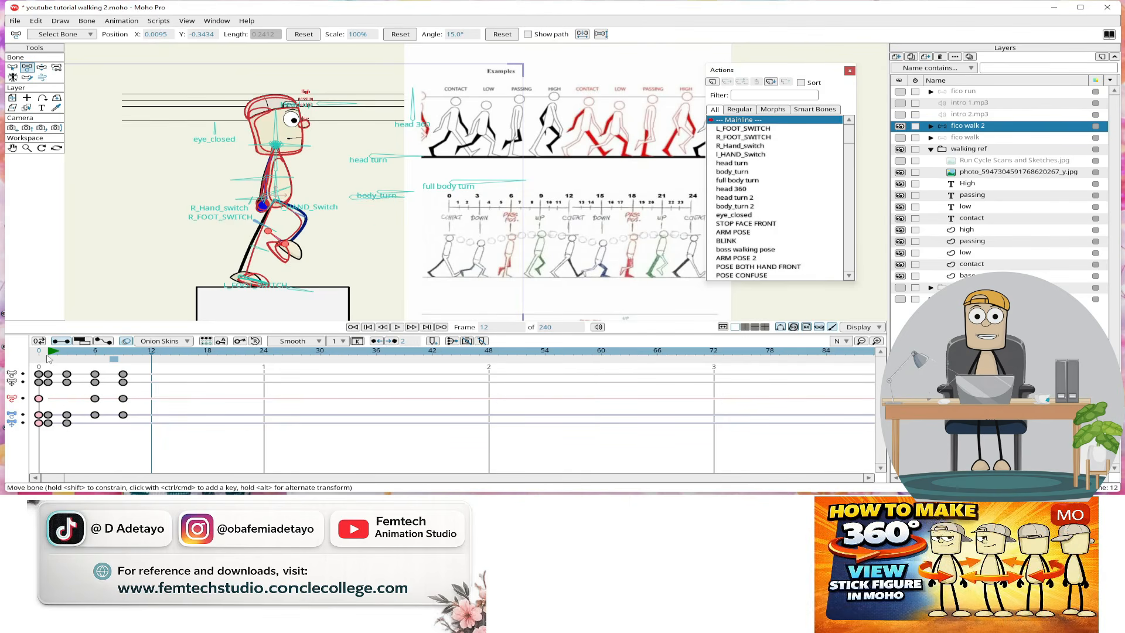
pyautogui.moveTo(115, 362); pyautogui.dragTo(49, 360)
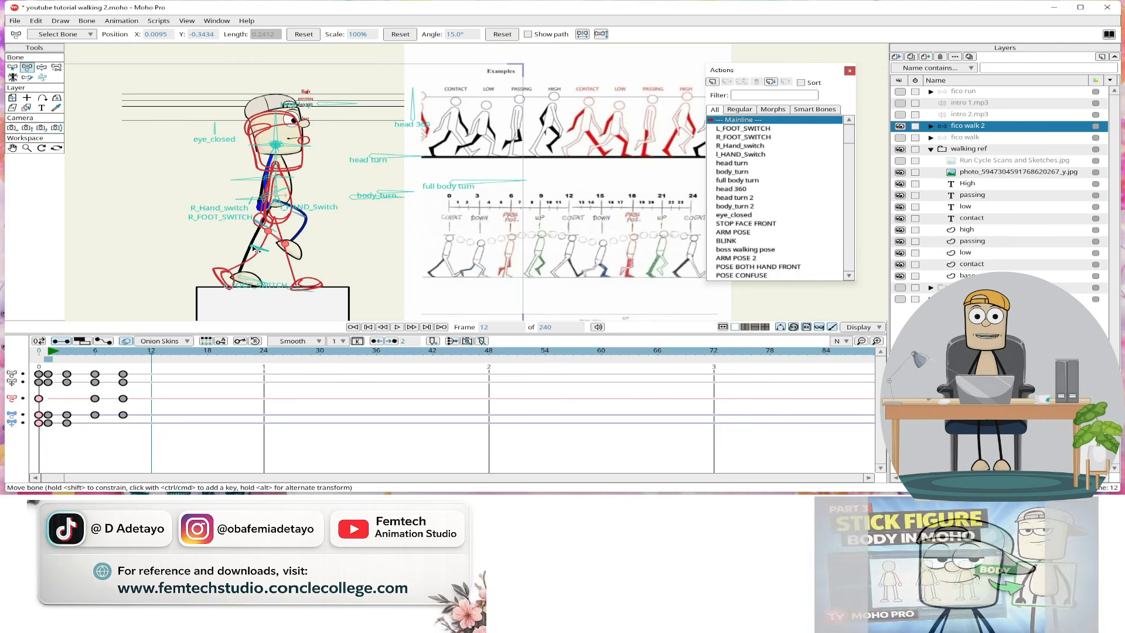
pyautogui.click(51, 358)
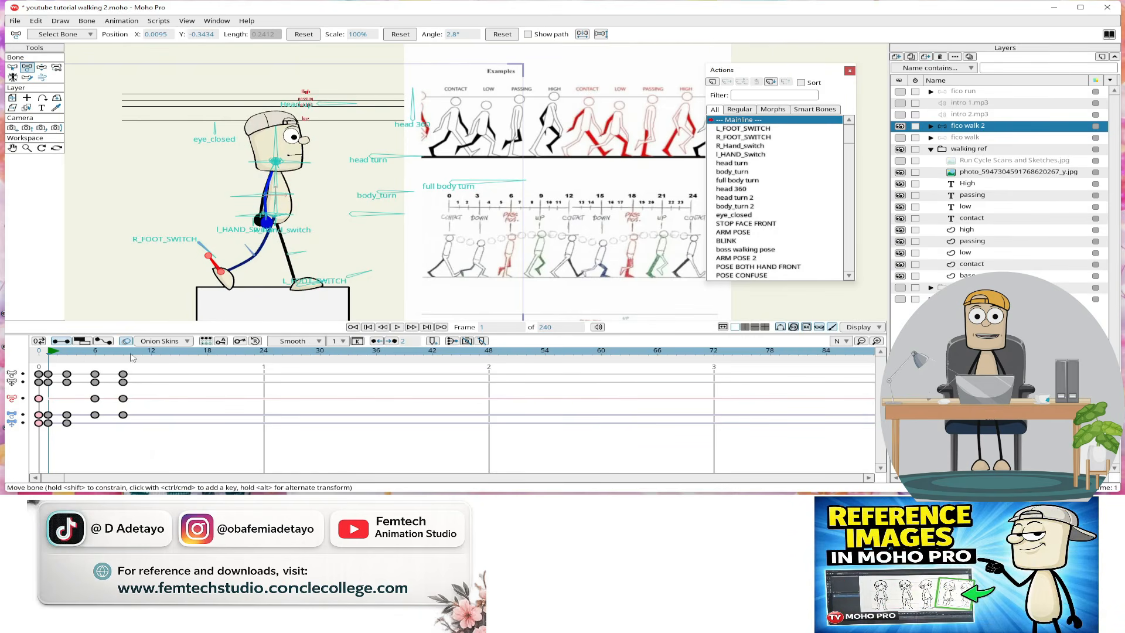
pyautogui.click(151, 356)
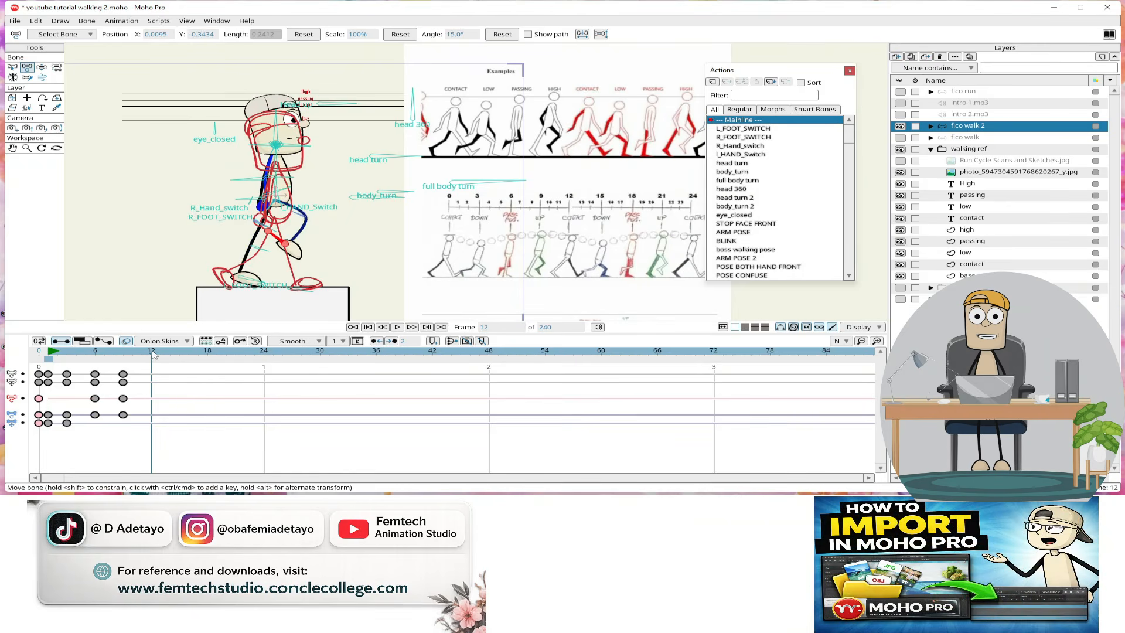
# Lower the body at frame 12 to about Y -0.19 to match the onion-skinned contact pose
pyautogui.scroll(2, 277, 224)
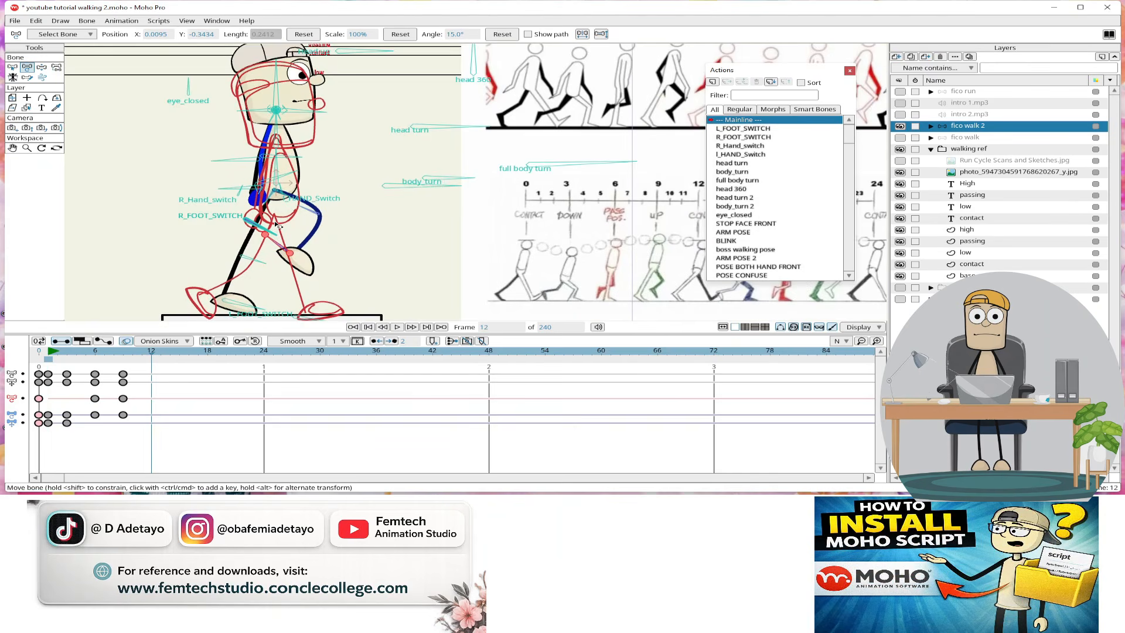
pyautogui.scroll(-2, 277, 225)
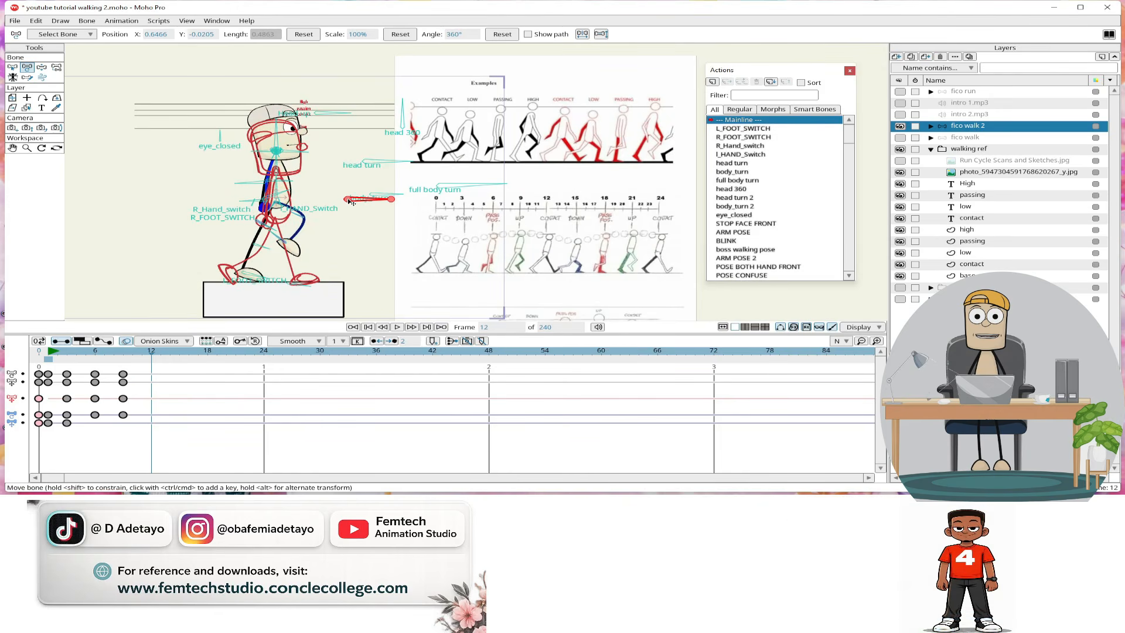
pyautogui.moveTo(346, 201); pyautogui.dragTo(350, 218)
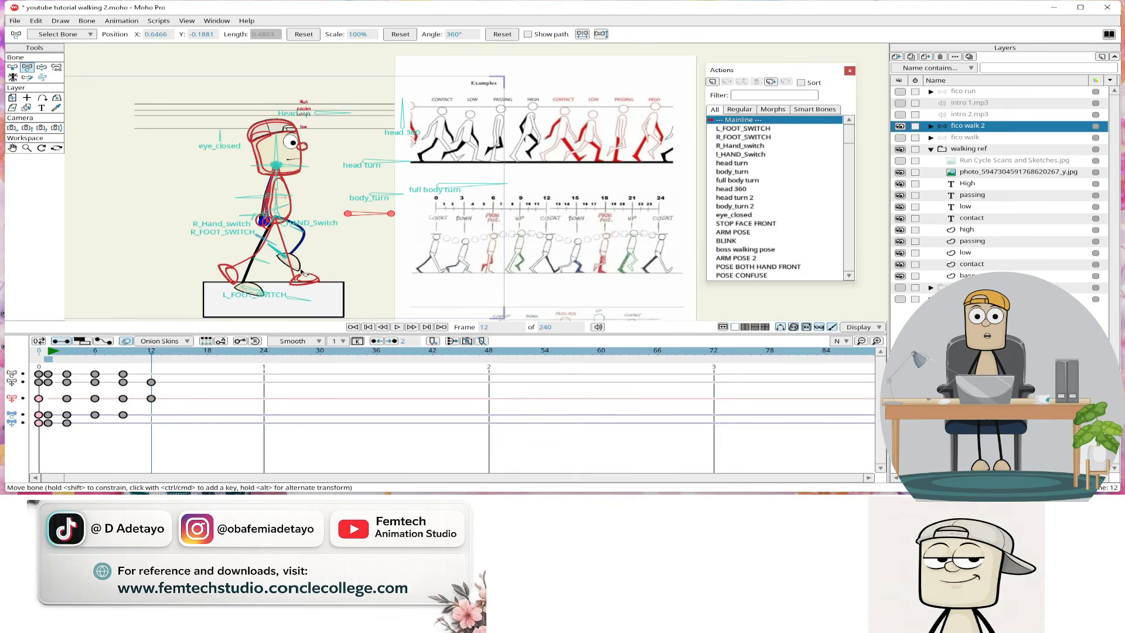
# Swing the right leg forward at frame 12 and straighten its knee to match the onion skin's leading leg
pyautogui.scroll(4, 301, 246)
pyautogui.click(287, 216)
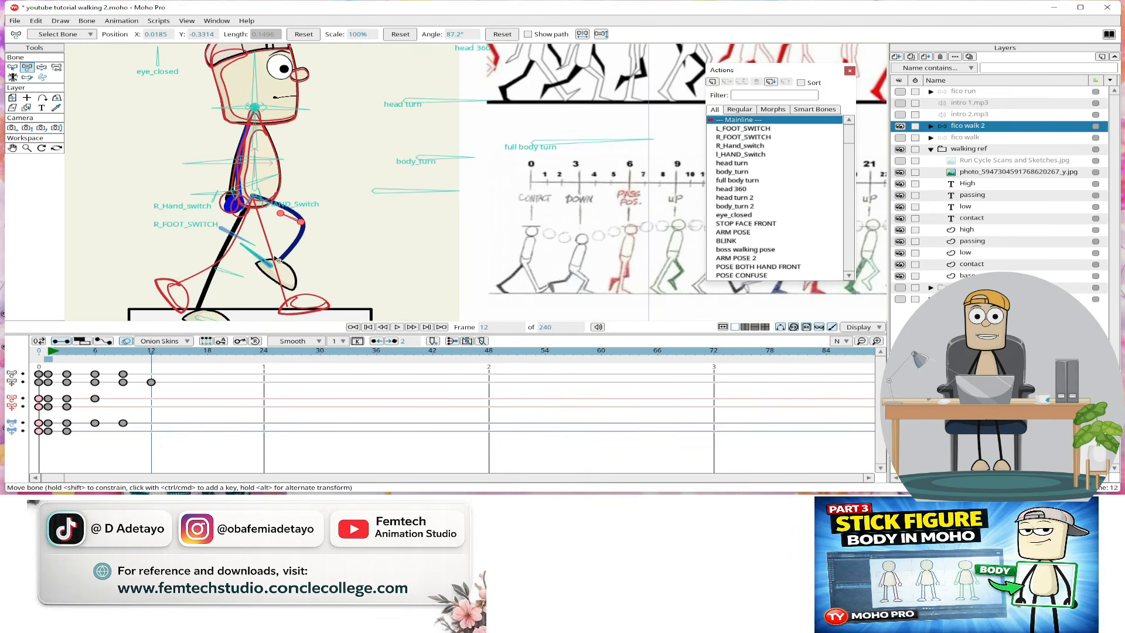
pyautogui.click(250, 205)
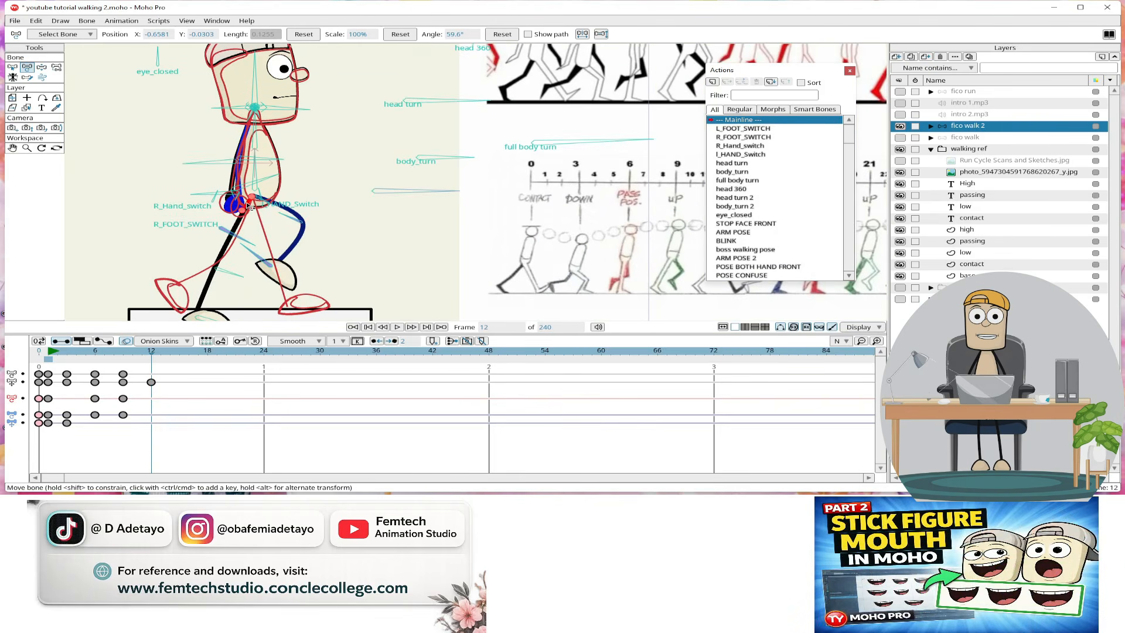
pyautogui.moveTo(250, 206); pyautogui.dragTo(214, 149)
pyautogui.moveTo(214, 175); pyautogui.dragTo(223, 194)
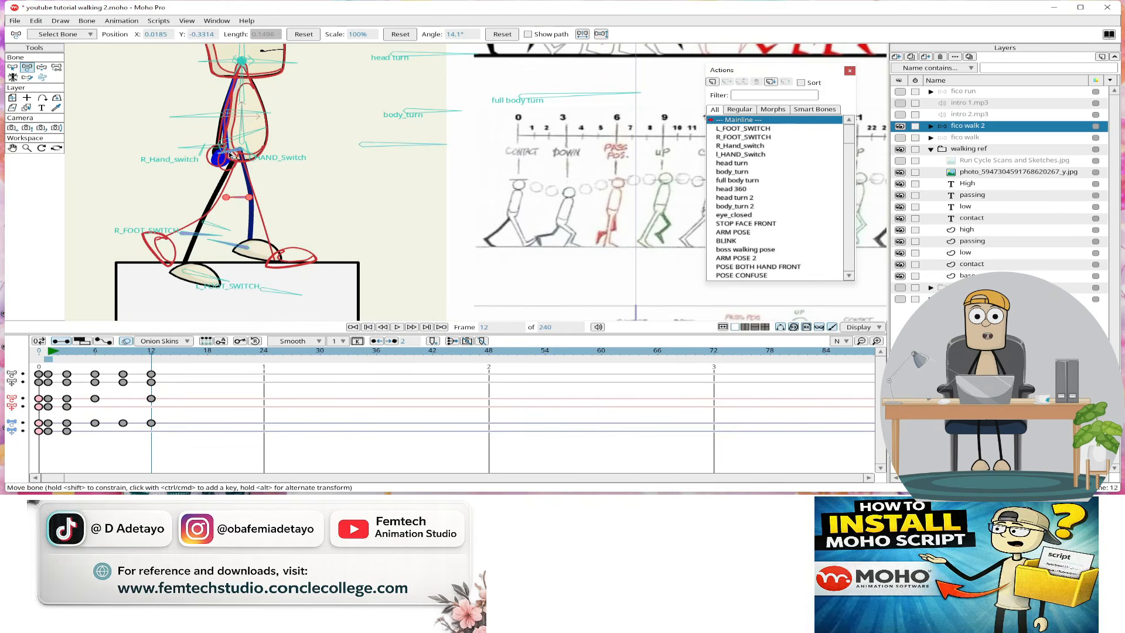
pyautogui.moveTo(229, 152); pyautogui.dragTo(237, 160)
pyautogui.moveTo(244, 202); pyautogui.dragTo(250, 203)
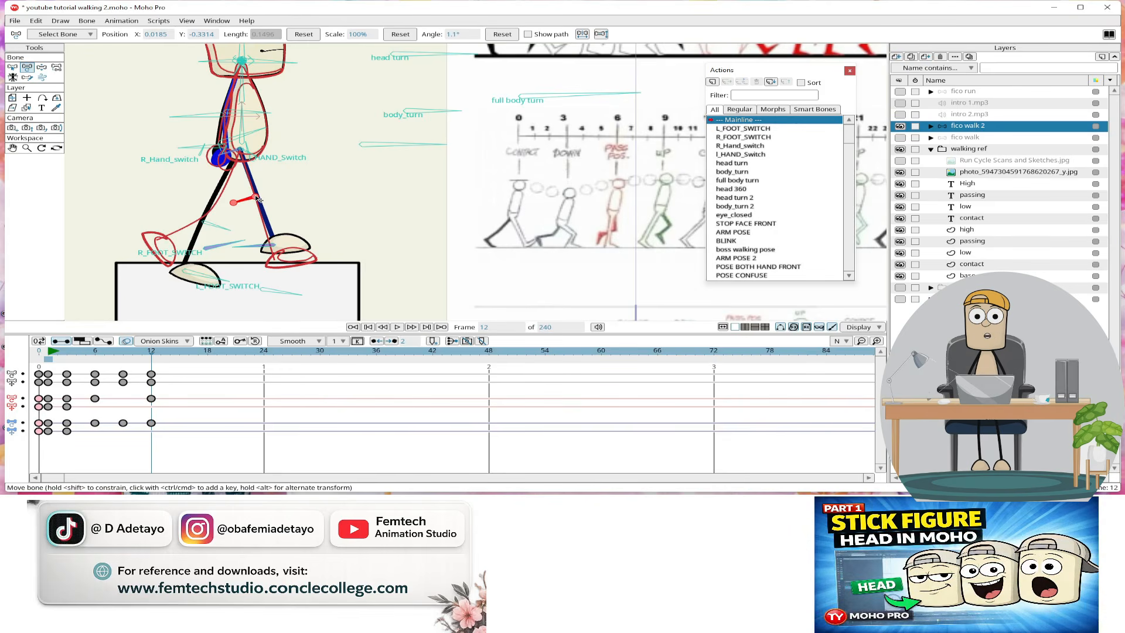
pyautogui.moveTo(257, 199); pyautogui.dragTo(261, 210)
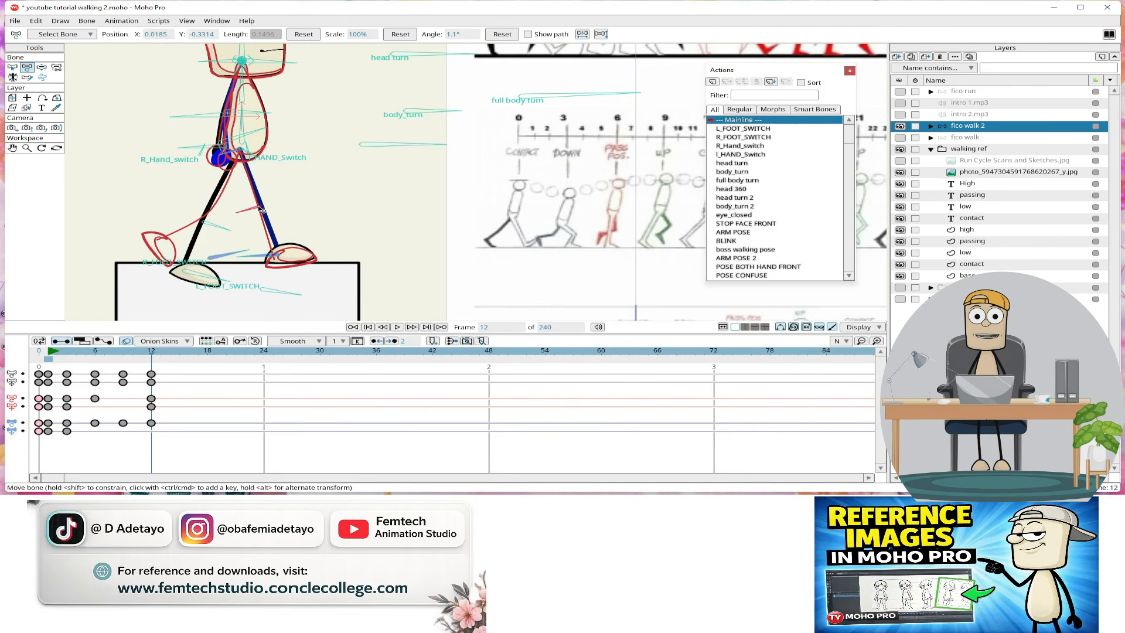
# Swing the left leg back at frame 12 and bend its knee to about 394° to match the onion skin's trailing leg
pyautogui.click(212, 225)
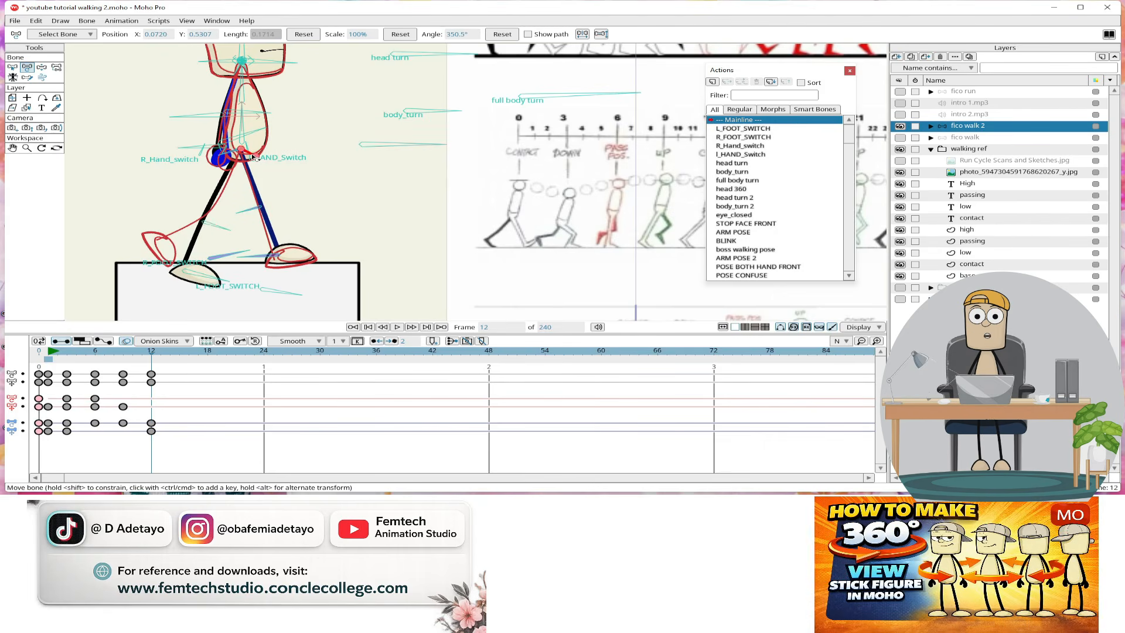
pyautogui.click(252, 158)
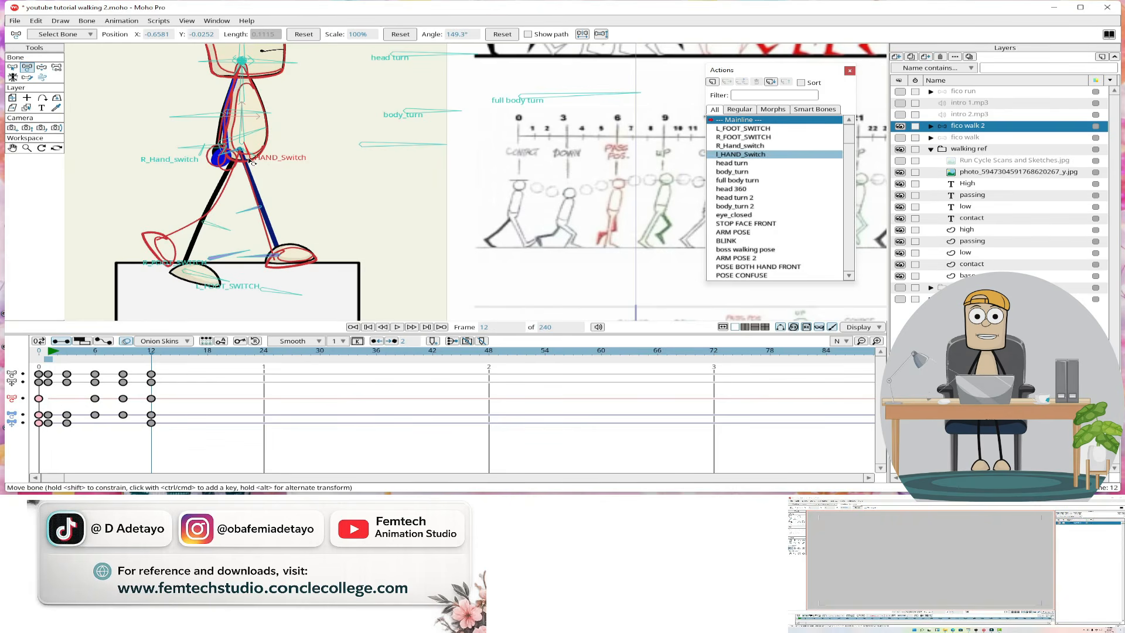
pyautogui.scroll(4, 249, 160)
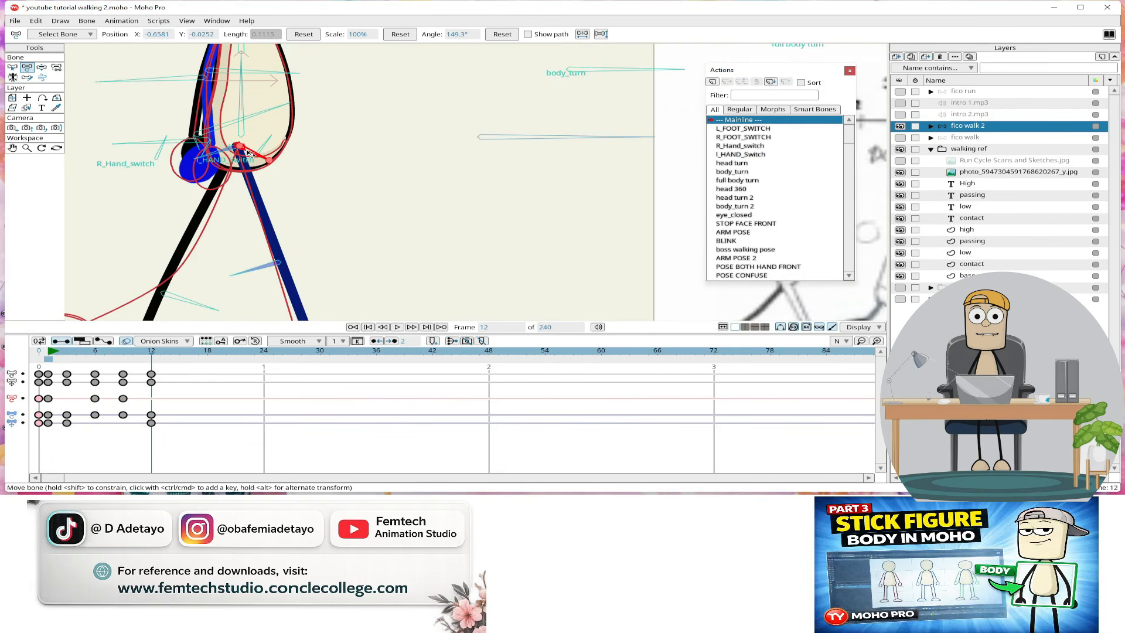
pyautogui.moveTo(252, 153)
pyautogui.mouseDown()
pyautogui.moveTo(237, 161)
pyautogui.moveTo(256, 154)
pyautogui.mouseUp()
pyautogui.scroll(-3, 264, 176)
pyautogui.moveTo(432, 183); pyautogui.dragTo(521, 135)
pyautogui.moveTo(316, 218)
pyautogui.mouseDown()
pyautogui.moveTo(299, 222)
pyautogui.moveTo(300, 203)
pyautogui.mouseUp()
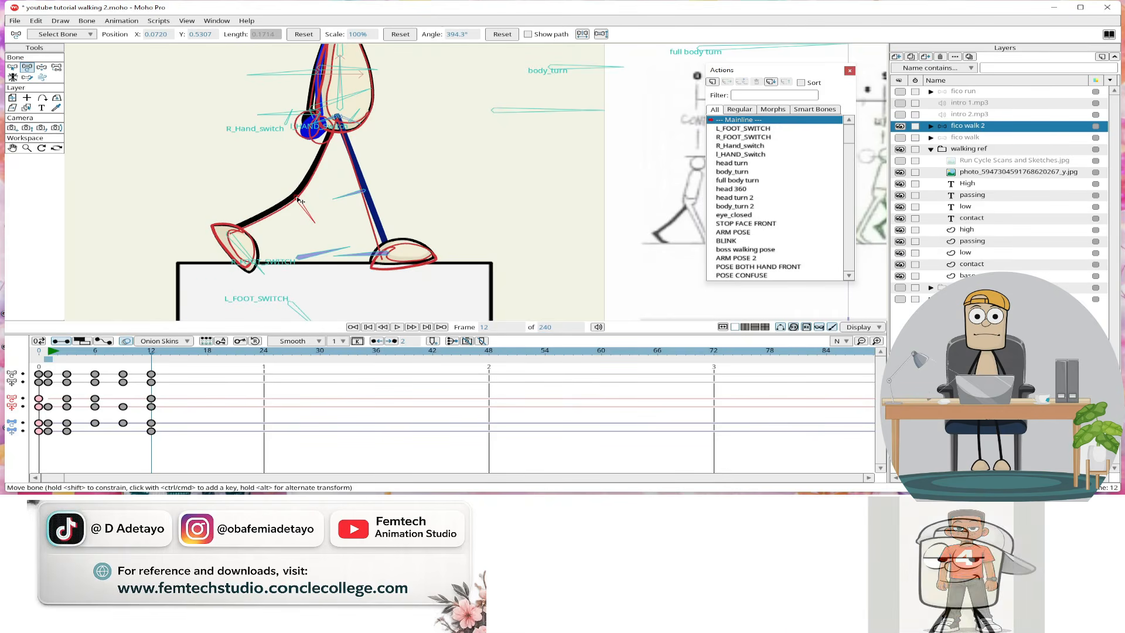
# Angle the trailing foot at frame 12 to match the onion skin and rotate the L_FOOT_SWITCH bone to about 325.8°
pyautogui.click(305, 248)
pyautogui.moveTo(305, 247); pyautogui.dragTo(310, 254)
pyautogui.moveTo(298, 311); pyautogui.dragTo(304, 305)
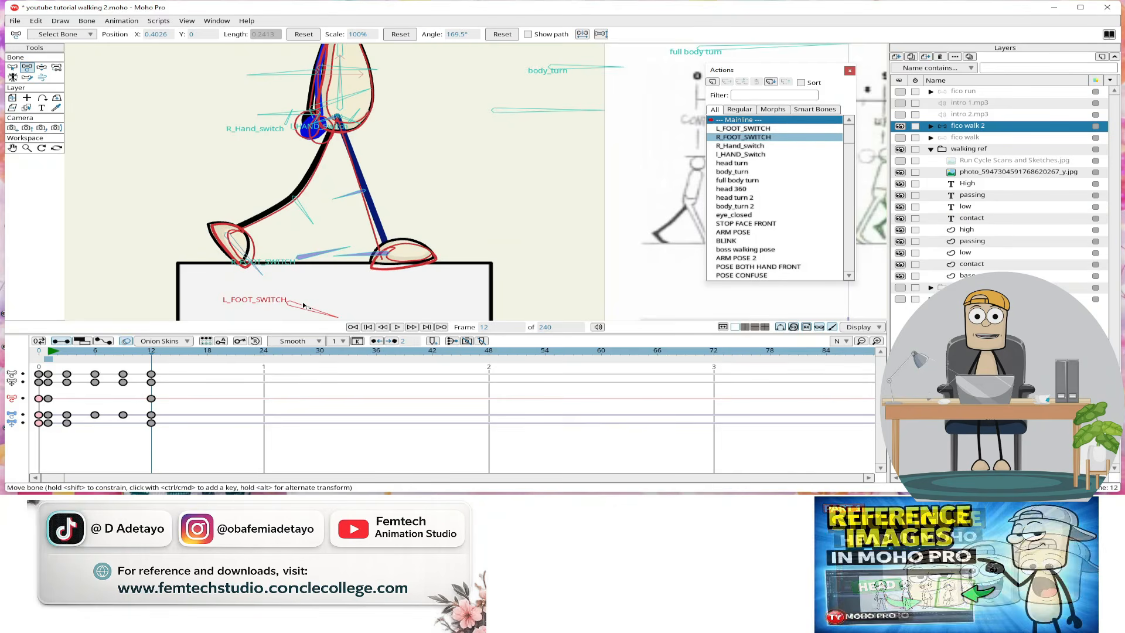
pyautogui.scroll(-3, 211, 181)
pyautogui.moveTo(198, 208); pyautogui.dragTo(203, 247)
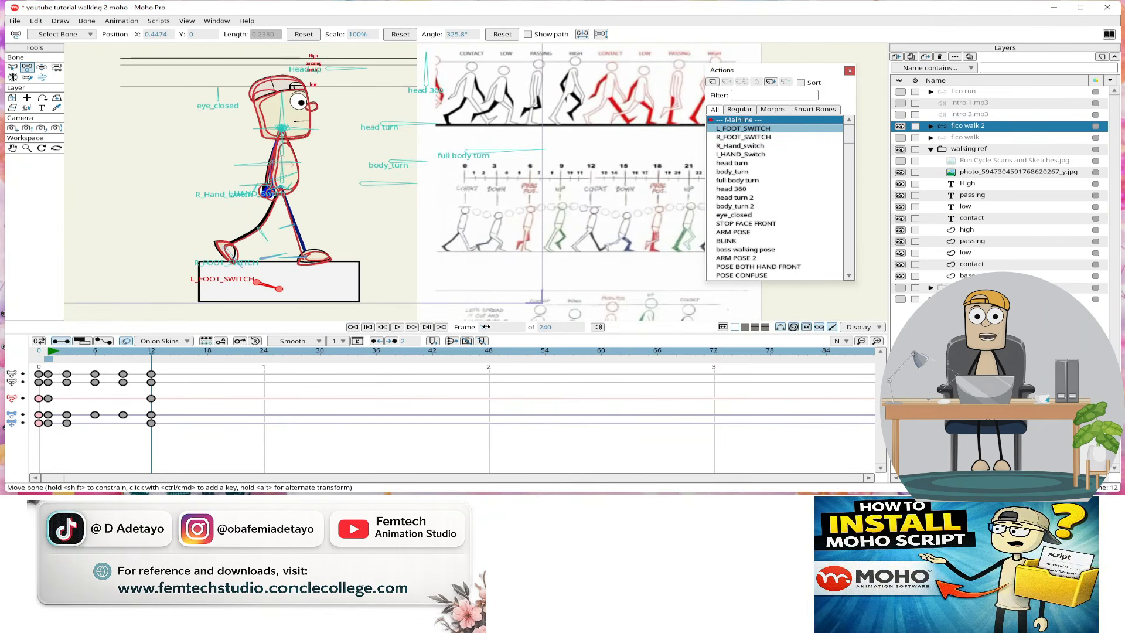
# Go to frame 15 and set the onion skin to frame 3 so the earlier low pose overlays the figure
pyautogui.click(486, 327)
pyautogui.press('BackSpace')
pyautogui.write('5')
pyautogui.press('Return')
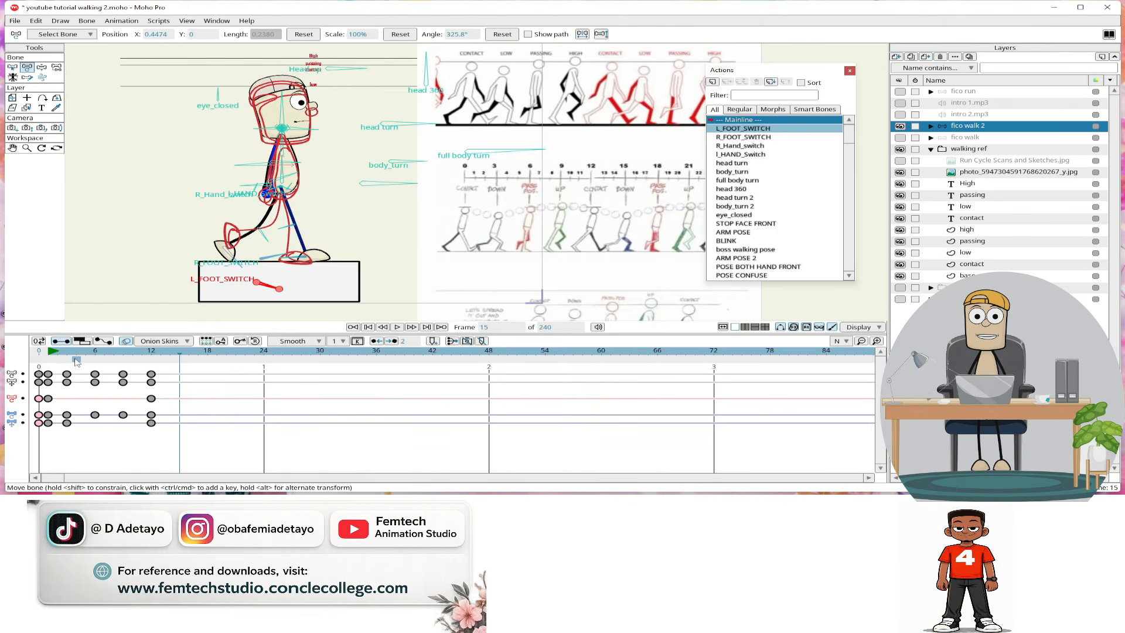
pyautogui.moveTo(75, 361); pyautogui.dragTo(70, 362)
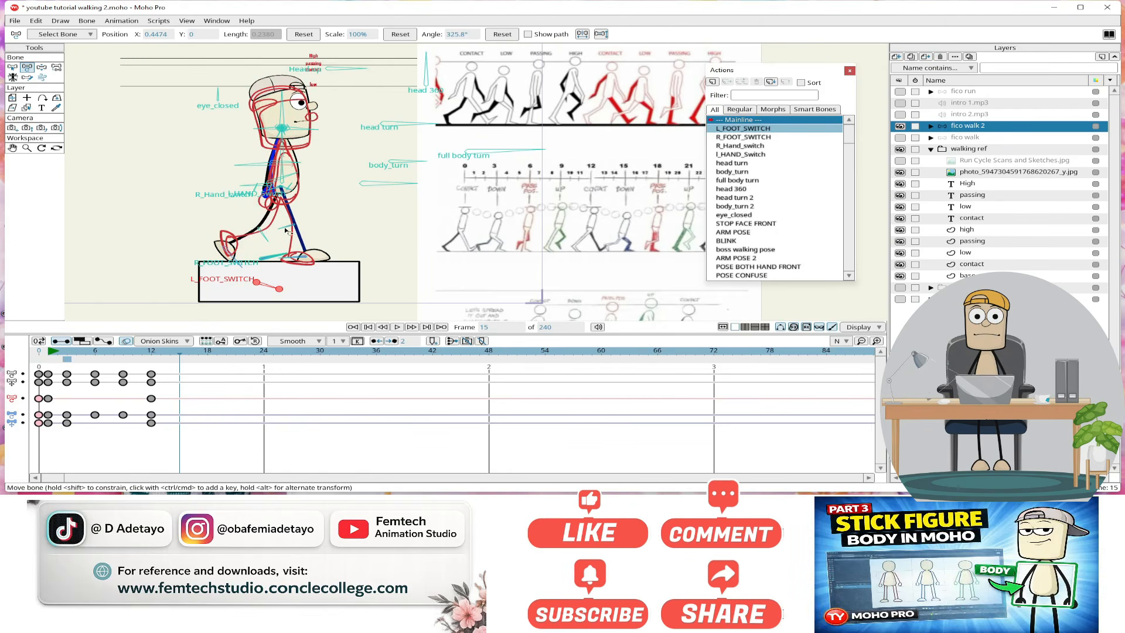
# At frame 15, lower the body to about Y -0.29 and bend the leading leg's knee to match the onion-skinned low pose
pyautogui.click(364, 185)
pyautogui.moveTo(366, 188); pyautogui.dragTo(366, 197)
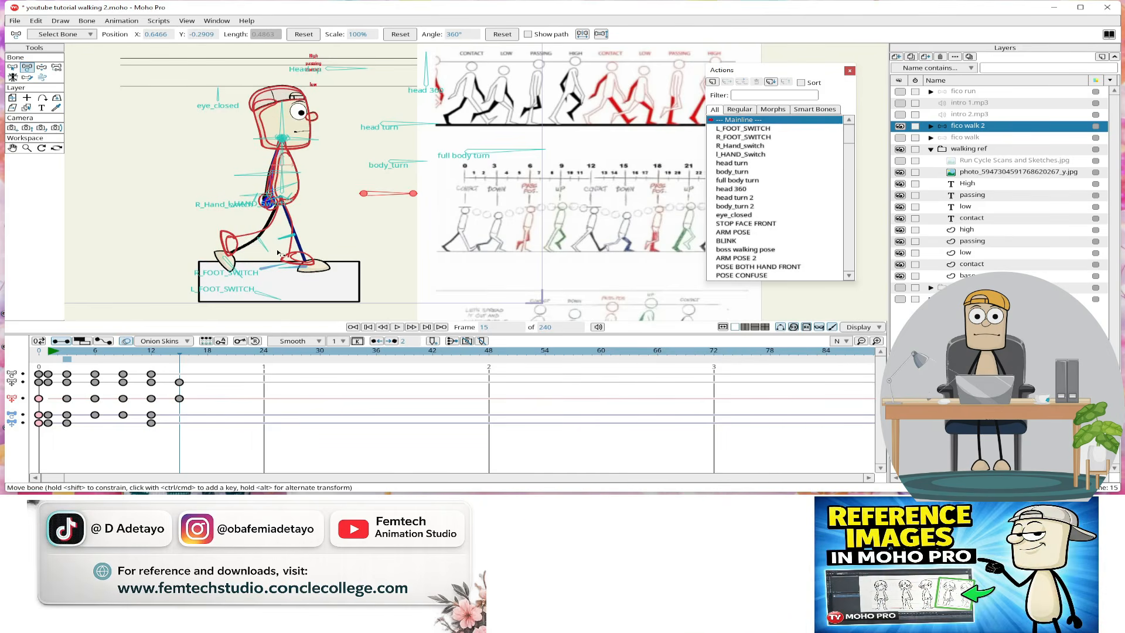
pyautogui.scroll(2, 279, 253)
pyautogui.click(292, 215)
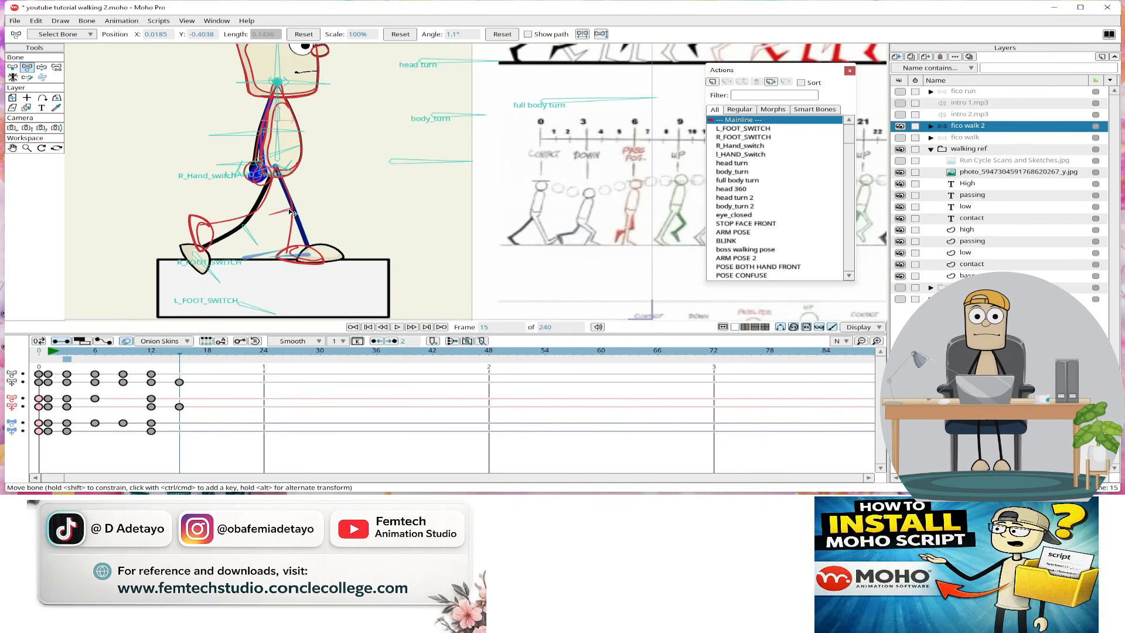
pyautogui.moveTo(281, 214)
pyautogui.mouseDown()
pyautogui.moveTo(271, 209)
pyautogui.moveTo(291, 212)
pyautogui.mouseUp()
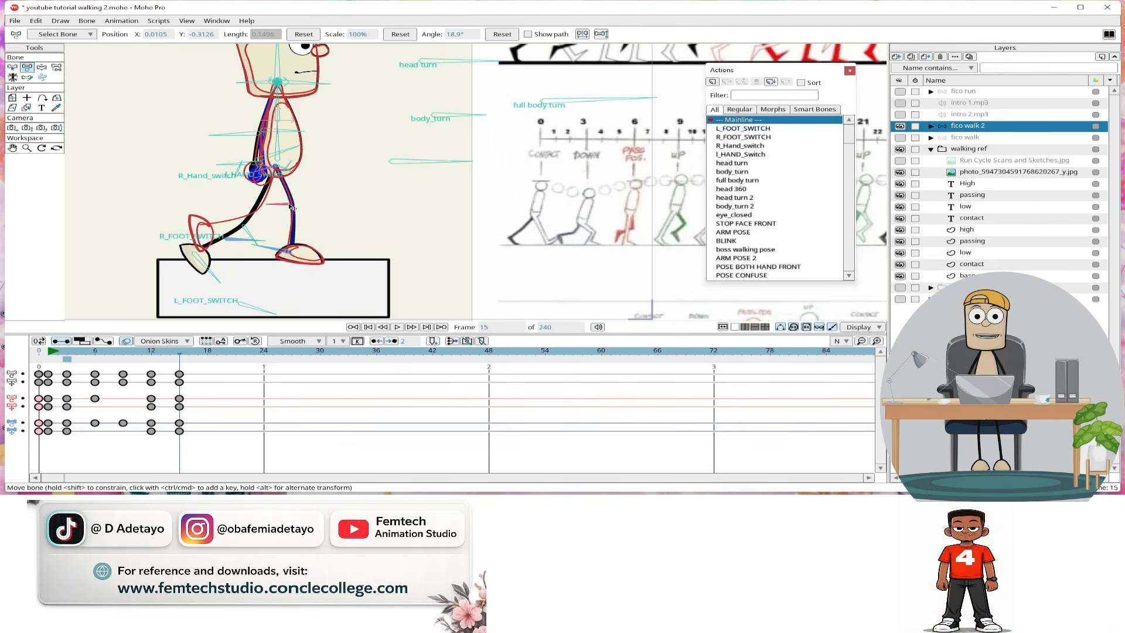
pyautogui.click(271, 250)
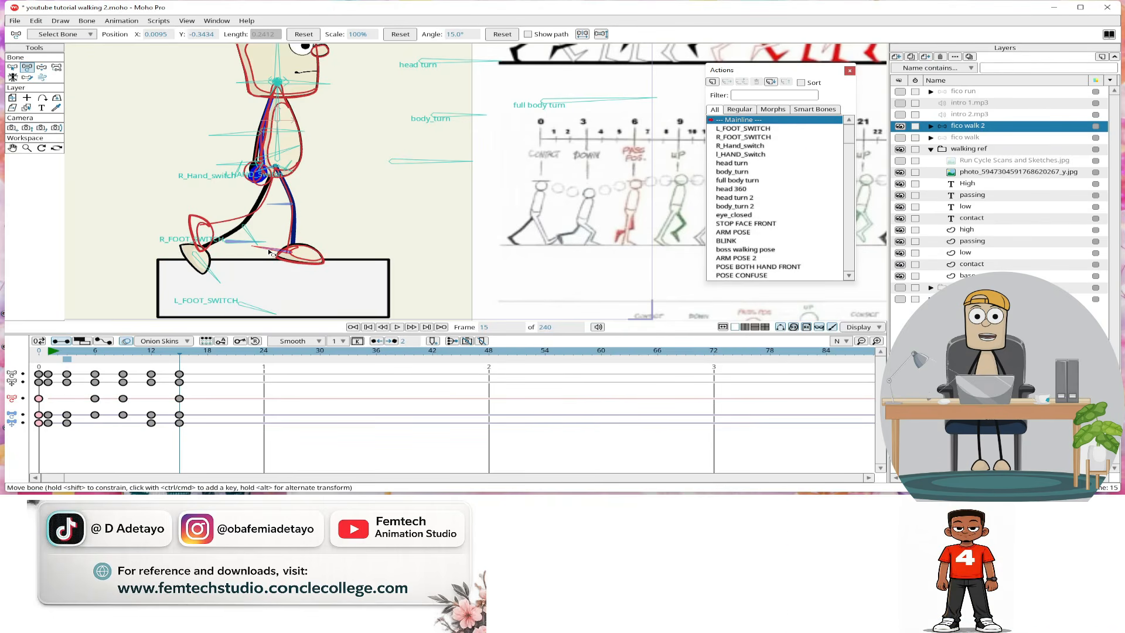
pyautogui.moveTo(268, 250); pyautogui.dragTo(268, 248)
# Bend and lift the trailing leg at frame 15 so it follows the onion skin's rear leg
pyautogui.click(247, 230)
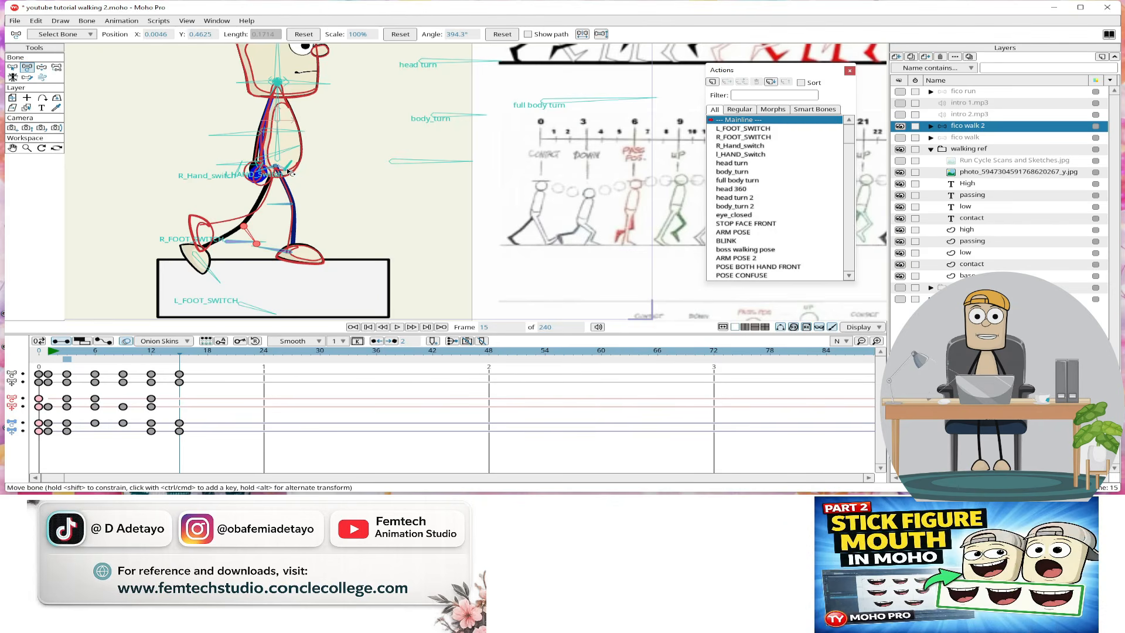
pyautogui.click(289, 171)
pyautogui.scroll(3, 279, 170)
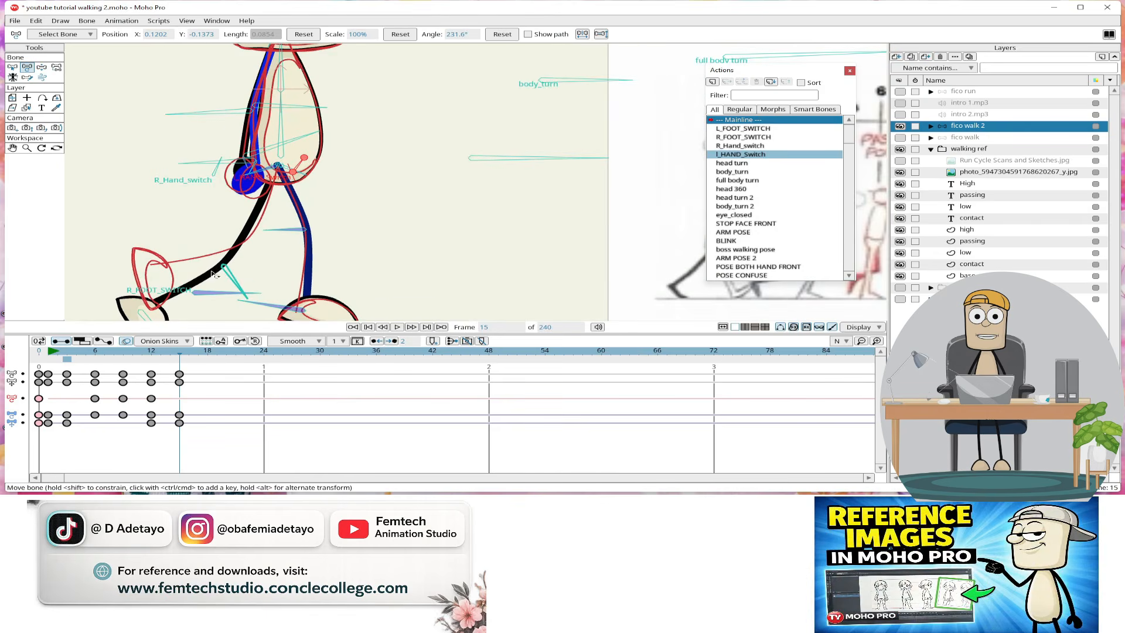
pyautogui.click(280, 172)
pyautogui.click(289, 170)
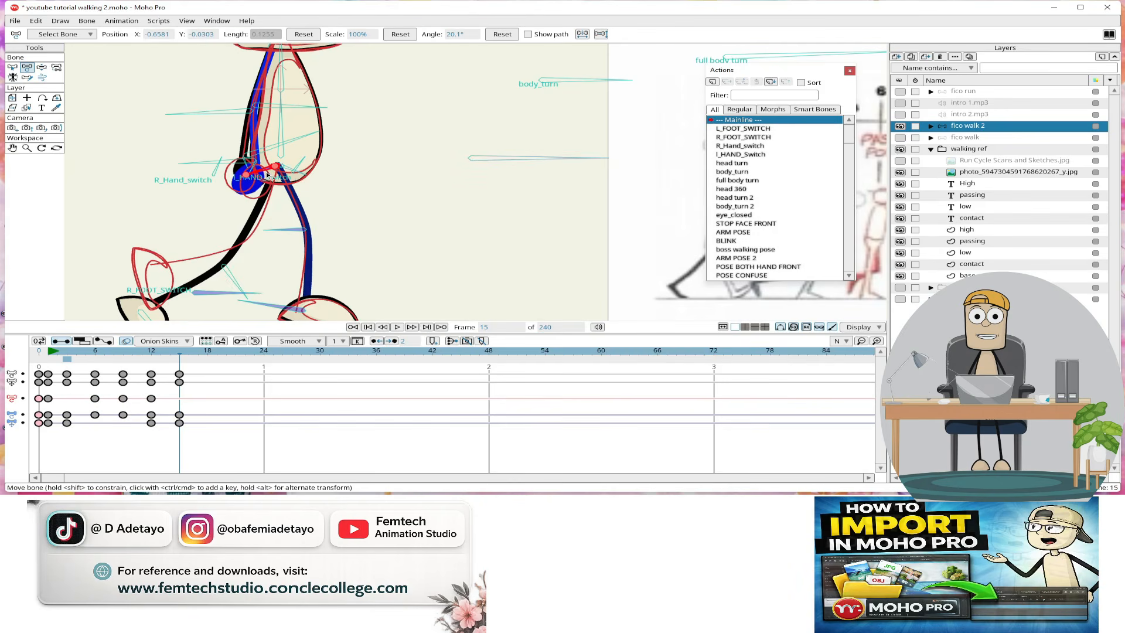
pyautogui.click(289, 171)
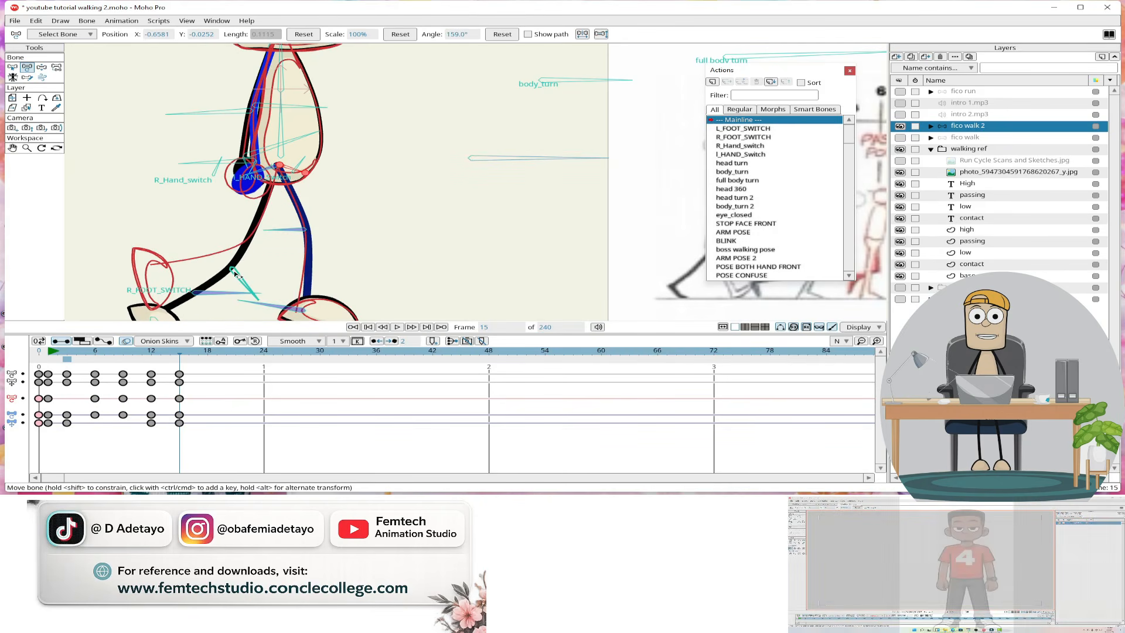
pyautogui.moveTo(236, 269); pyautogui.dragTo(257, 255)
pyautogui.moveTo(252, 238); pyautogui.dragTo(247, 243)
# Rotate the trailing foot to about 359.9° and the leading foot's bone to about 6.5° at frame 15
pyautogui.click(160, 283)
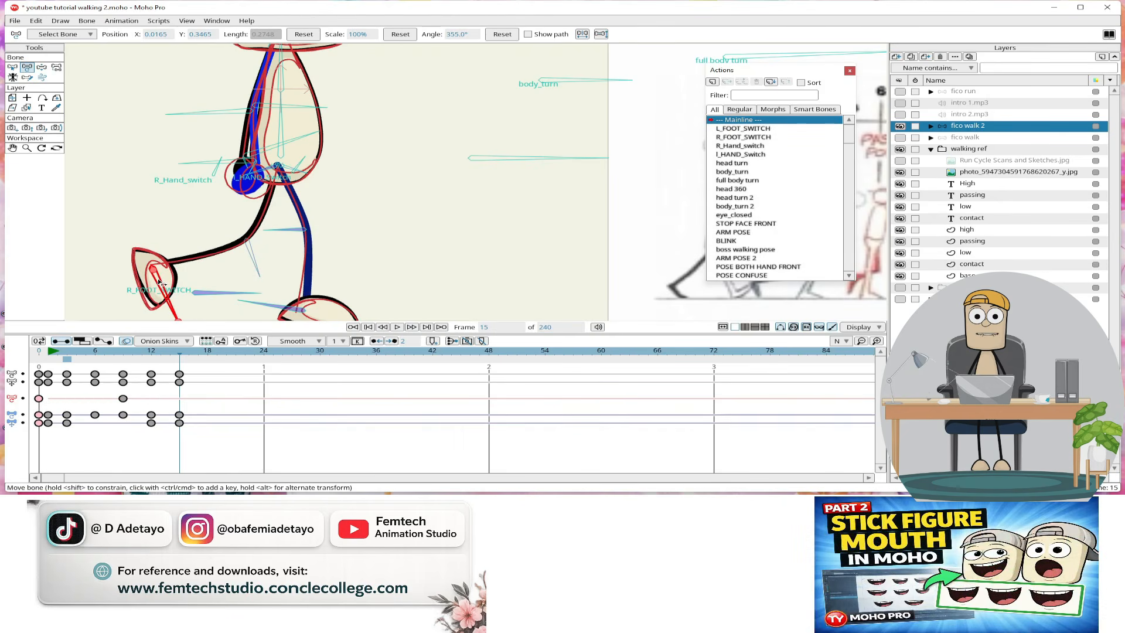
pyautogui.moveTo(155, 283); pyautogui.dragTo(153, 284)
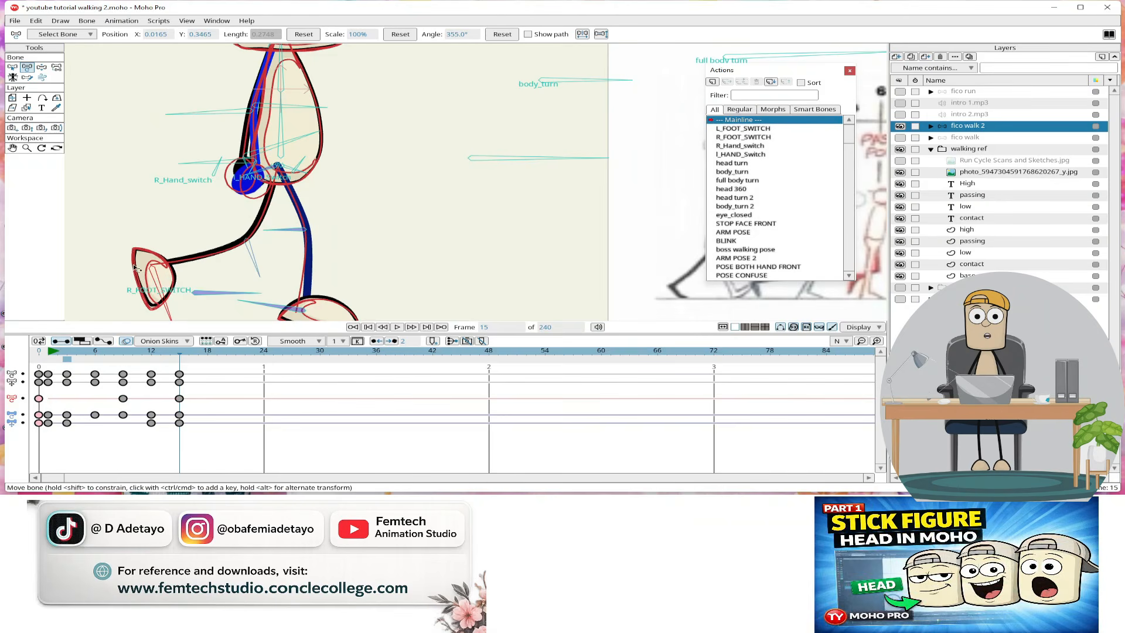
pyautogui.scroll(-3, 126, 264)
pyautogui.moveTo(130, 229); pyautogui.dragTo(199, 173)
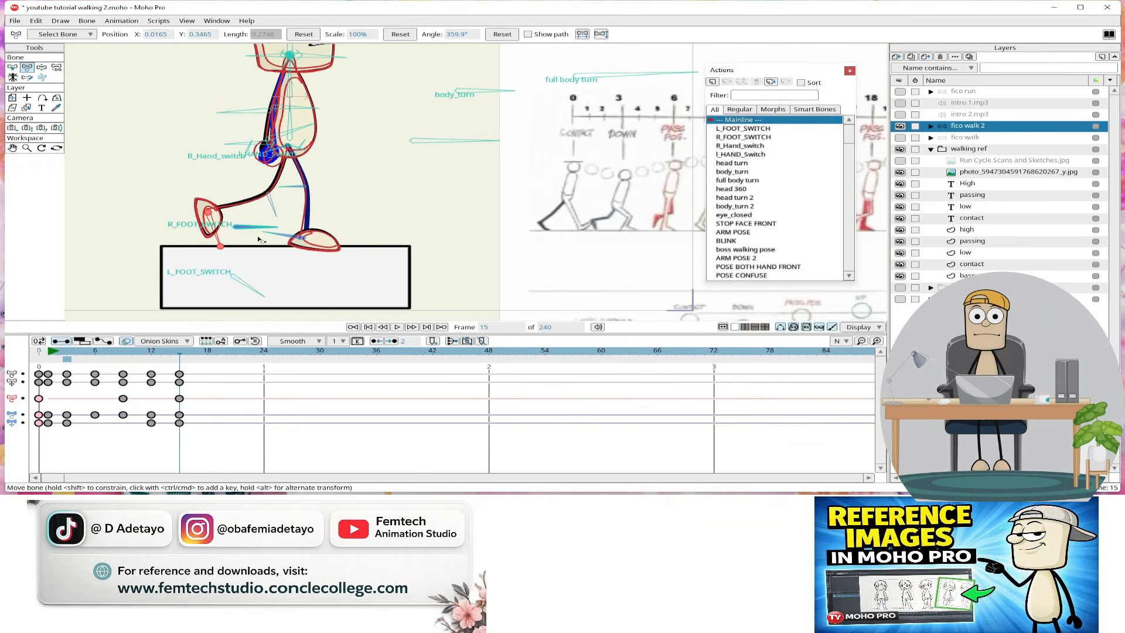
pyautogui.moveTo(289, 238); pyautogui.dragTo(285, 242)
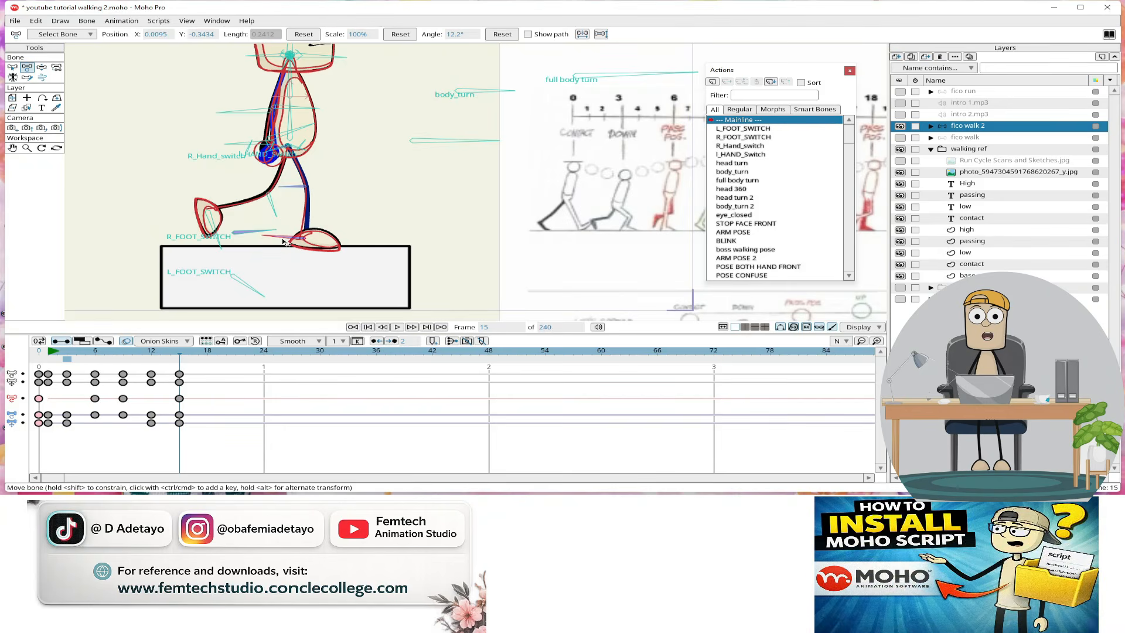
pyautogui.scroll(-3, 506, 277)
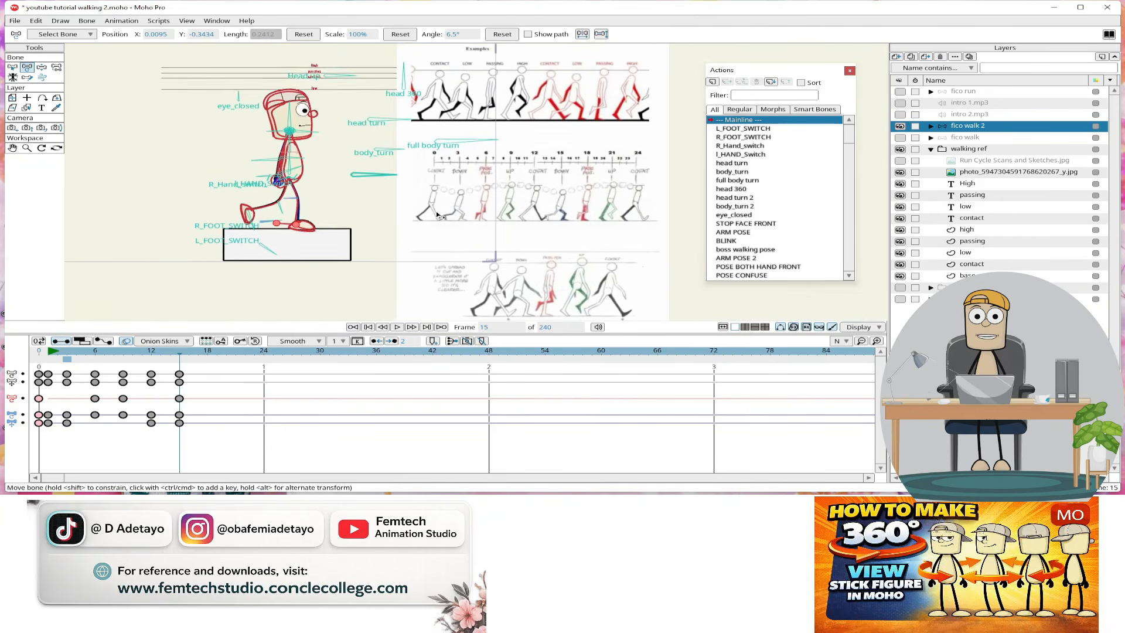
# Go to frame 18 and raise the body to about Y -0.10 to match the onion-skinned passing pose from frame 6
pyautogui.click(208, 356)
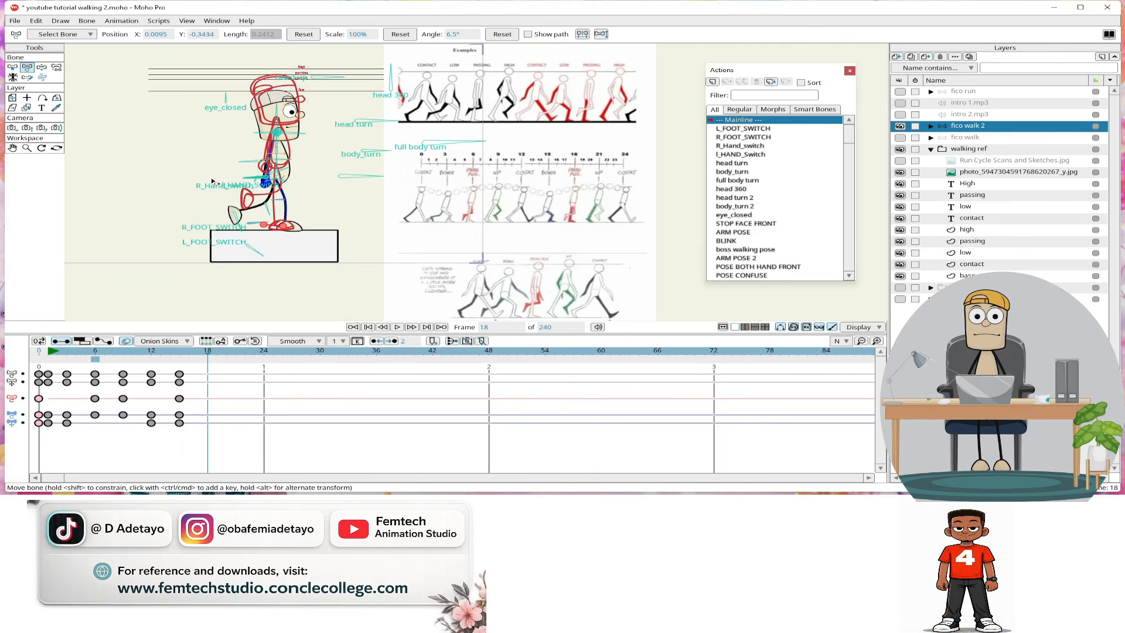
pyautogui.scroll(1, 214, 177)
pyautogui.moveTo(212, 176); pyautogui.dragTo(163, 192)
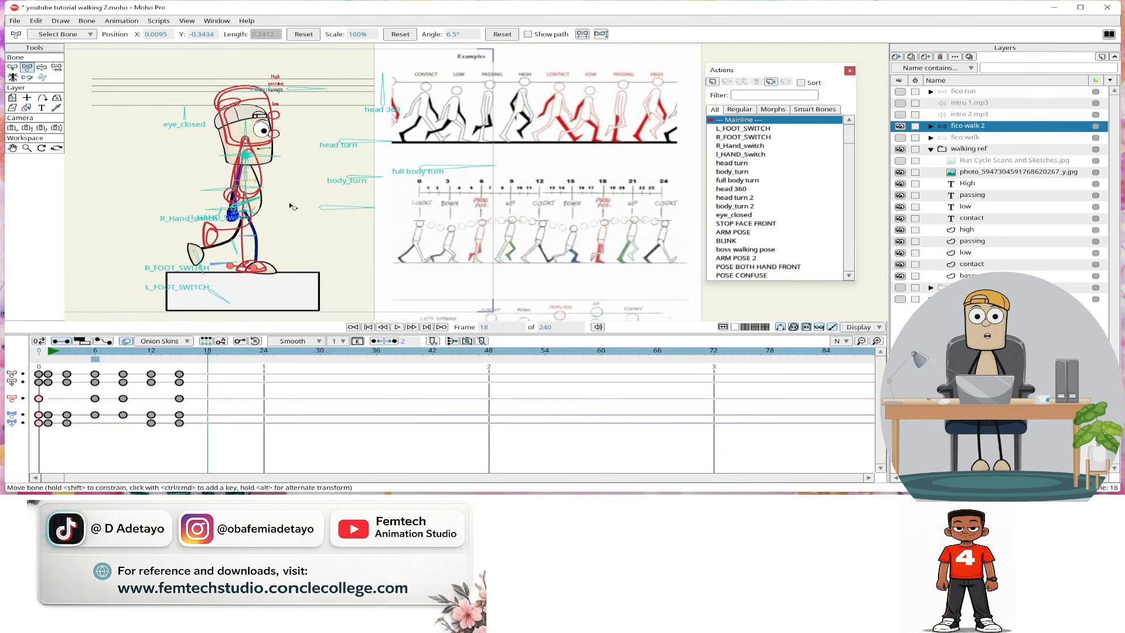
pyautogui.click(325, 210)
pyautogui.moveTo(325, 209); pyautogui.dragTo(320, 190)
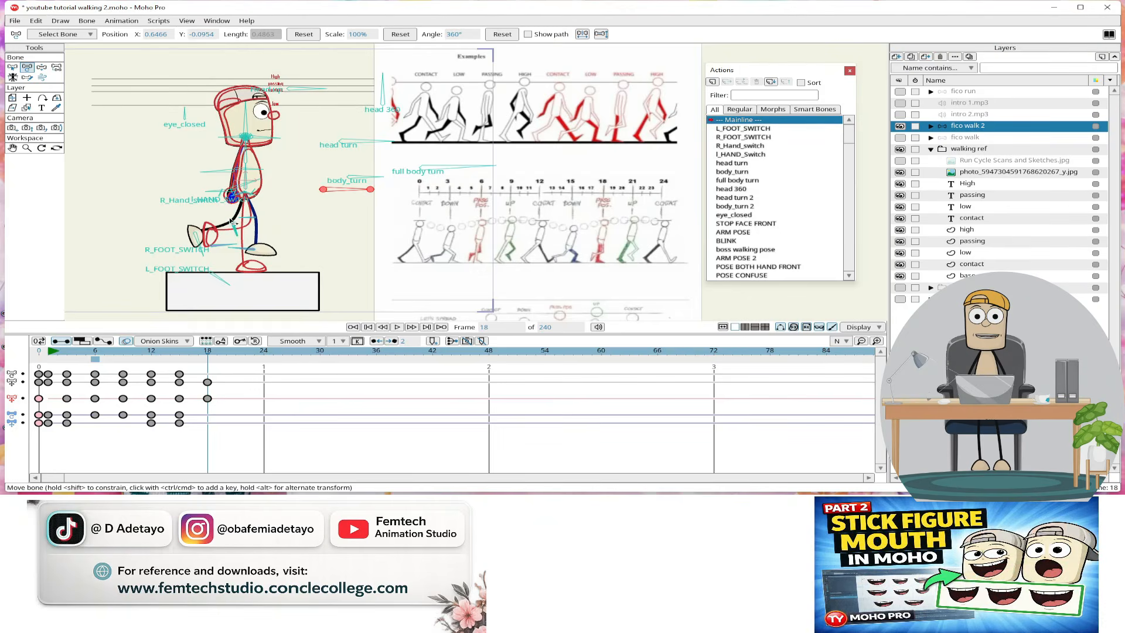
pyautogui.scroll(2, 254, 223)
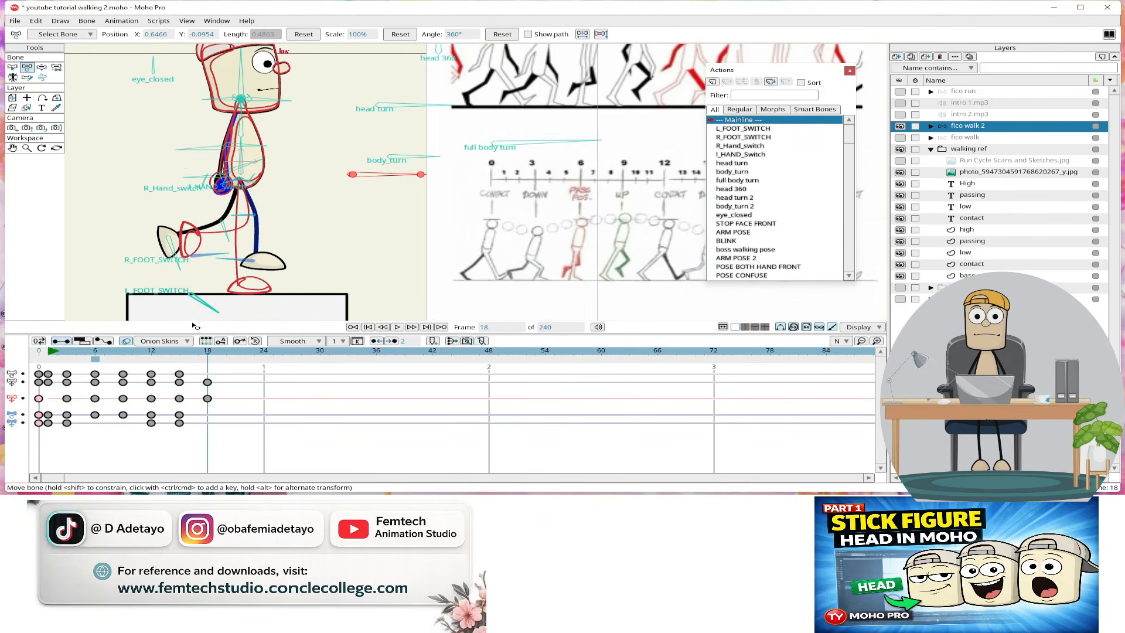
# Turn off the onion skins and examine the frame 18 passing pose on the walk reference chart
pyautogui.click(251, 216)
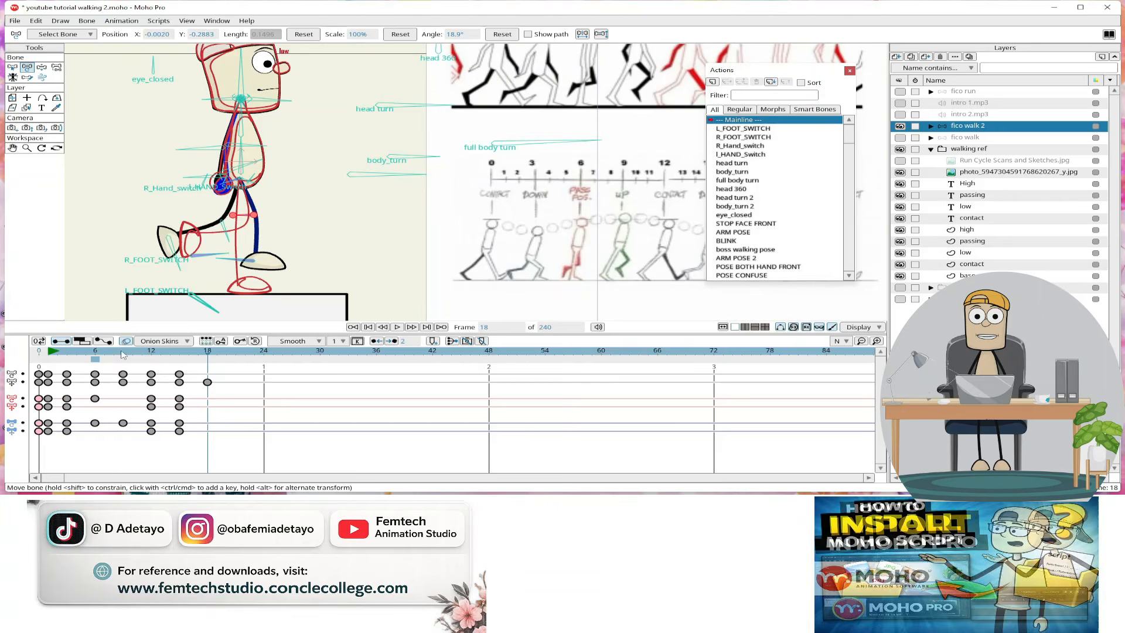
pyautogui.moveTo(123, 354); pyautogui.dragTo(211, 369)
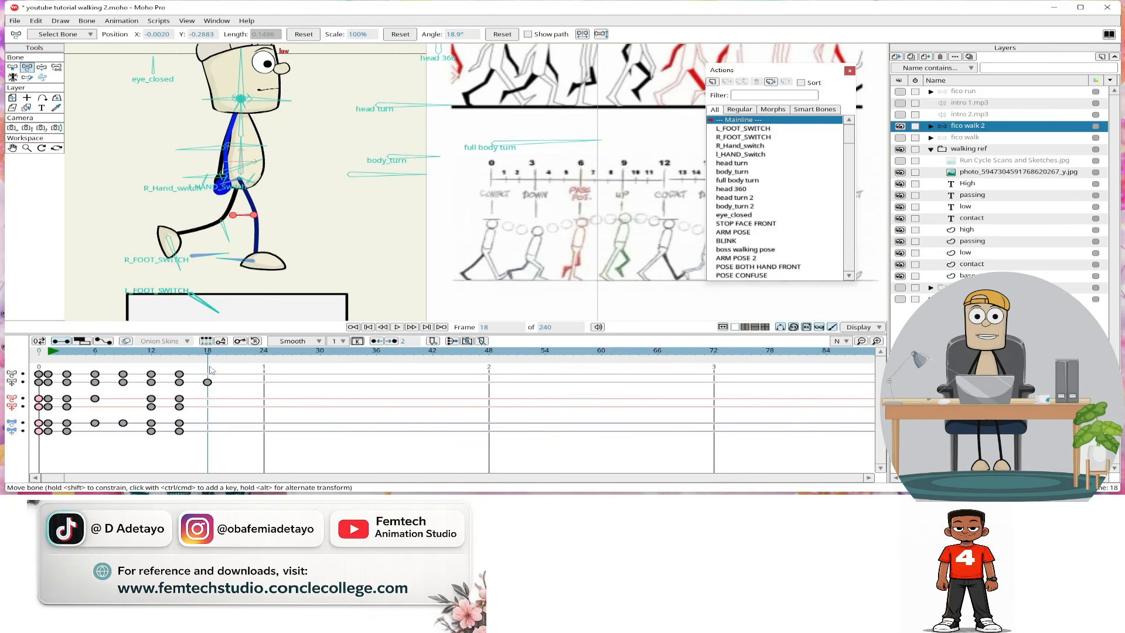
pyautogui.scroll(-3, 356, 231)
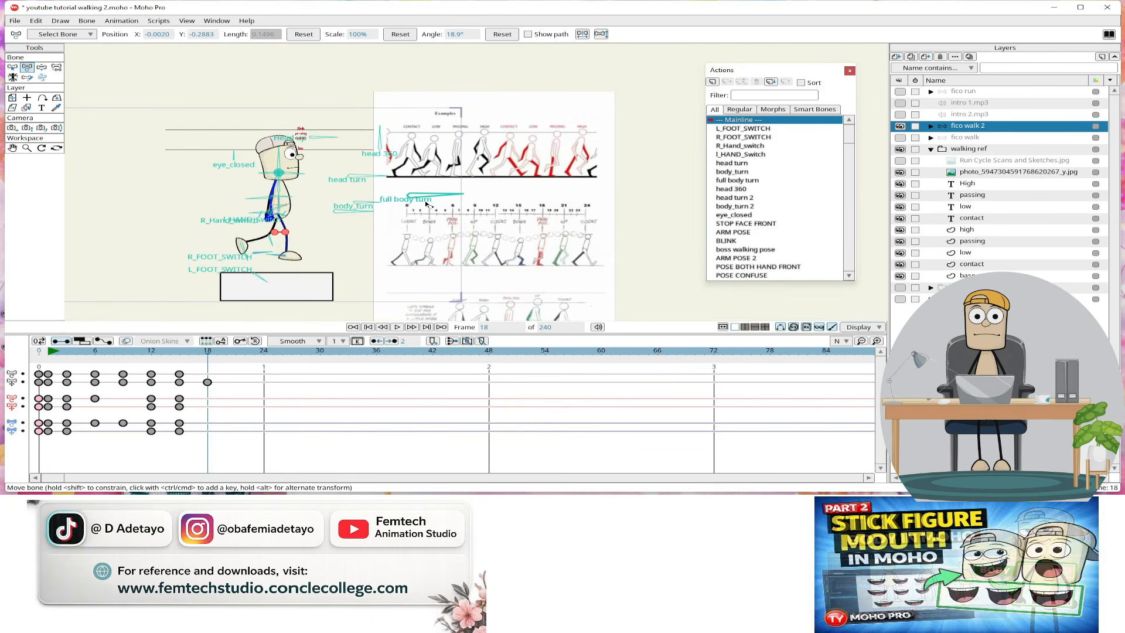
pyautogui.scroll(3, 539, 257)
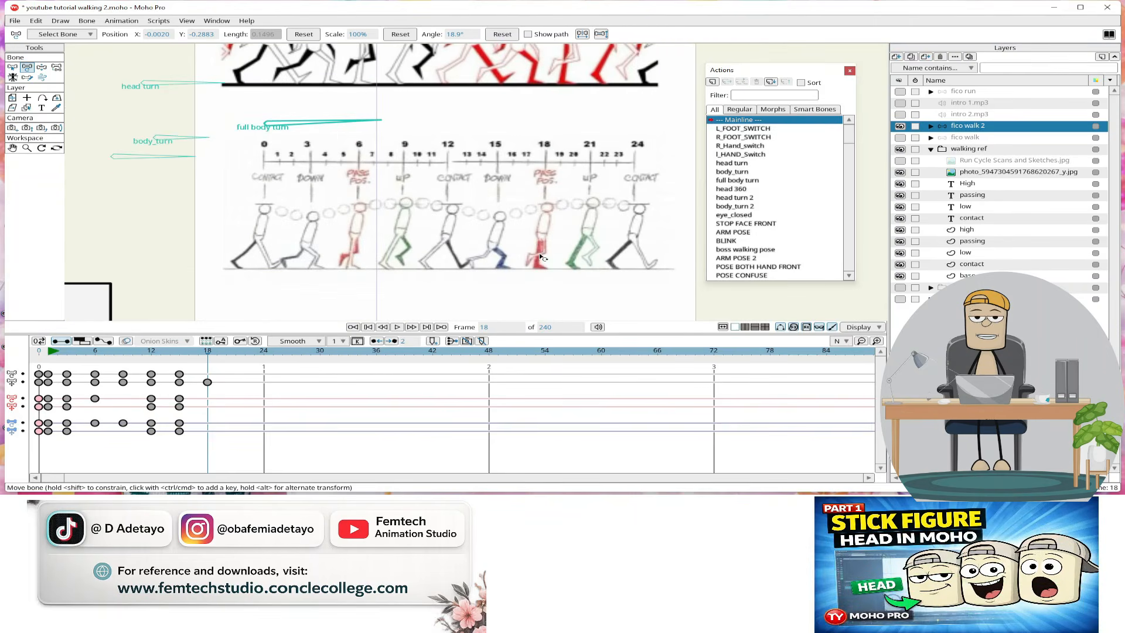
pyautogui.scroll(-3, 539, 243)
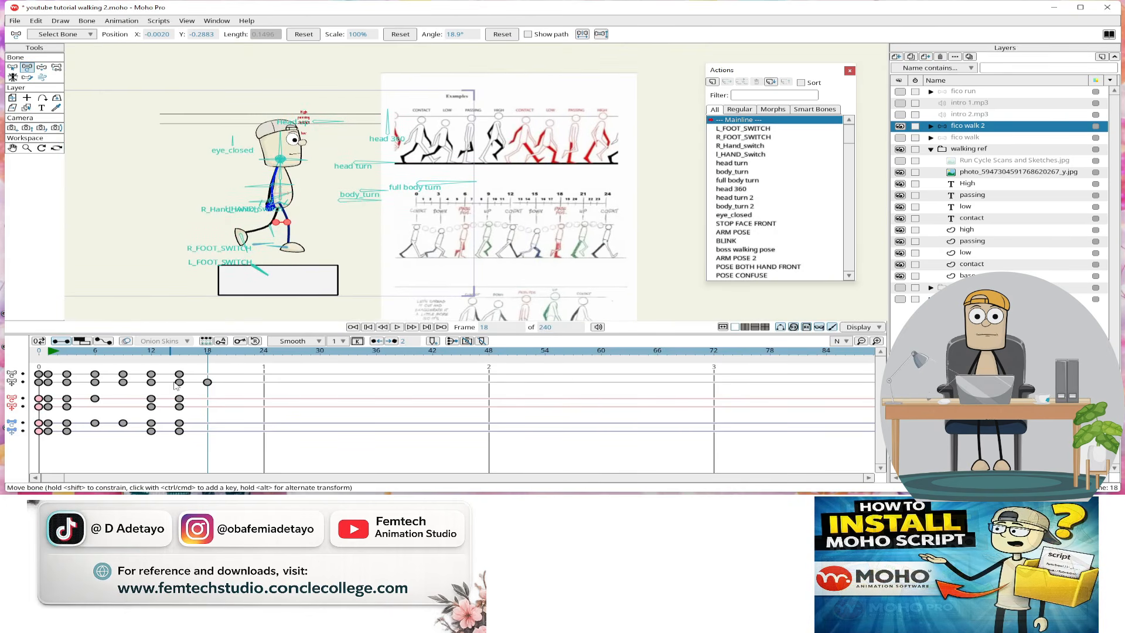
# Hide the fico walk 2 layer, and show and select the fico walk layer as a comparison
pyautogui.click(901, 127)
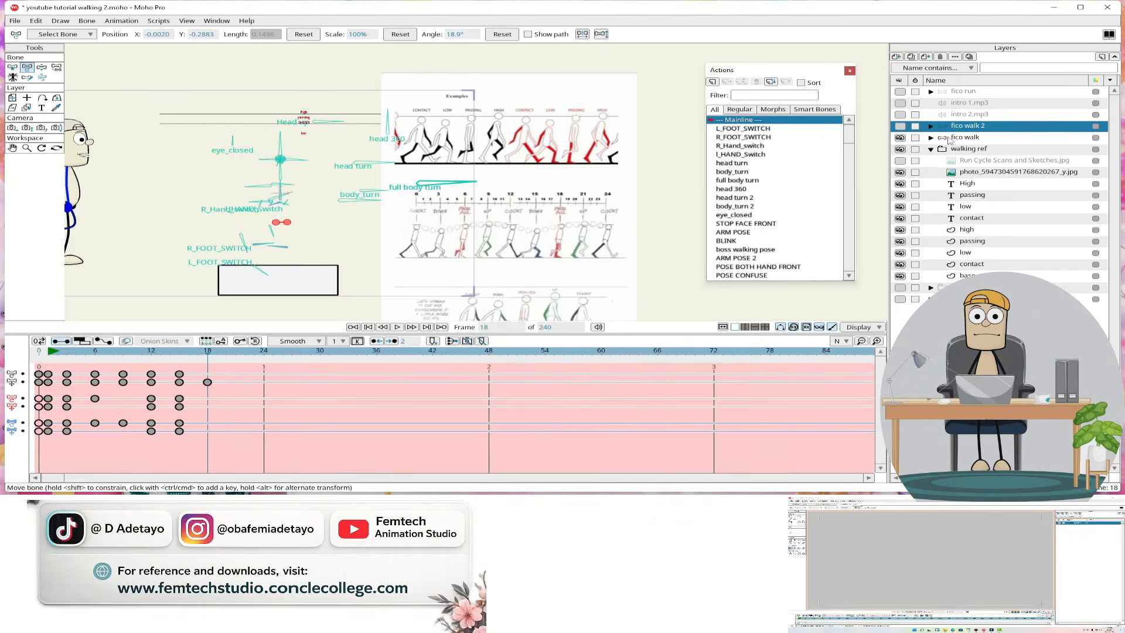
pyautogui.click(966, 138)
pyautogui.scroll(-3, 132, 255)
pyautogui.moveTo(133, 254); pyautogui.dragTo(242, 246)
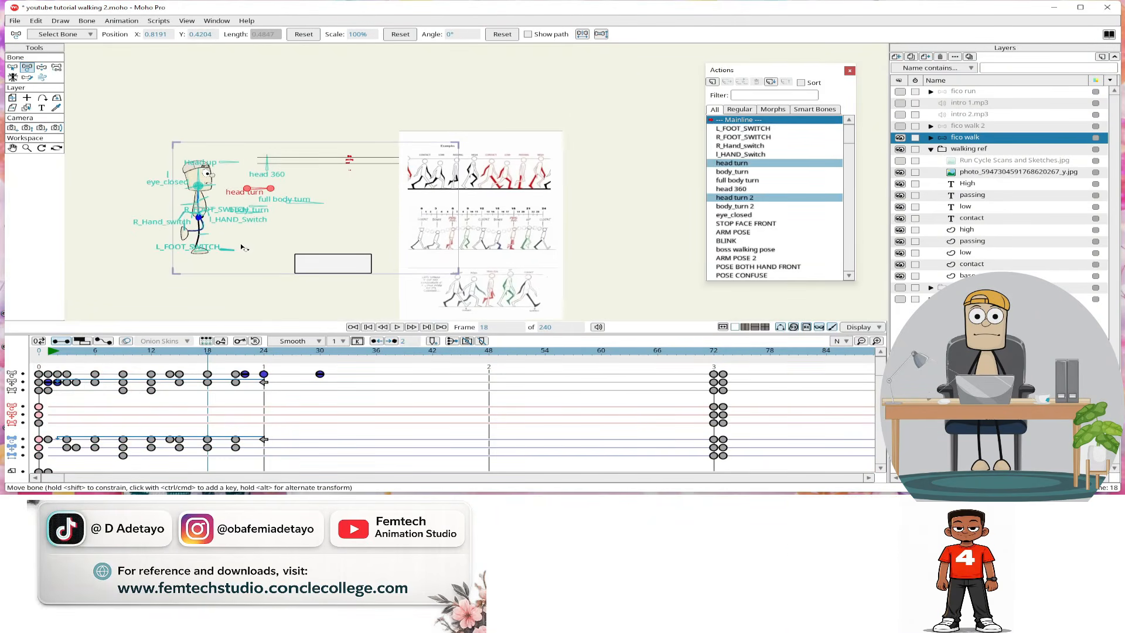
# Examine the fico walk cycle around frames 24 and 26, selecting all its bones to review their keyframes along the timeline
pyautogui.click(217, 354)
pyautogui.scroll(3, 111, 240)
pyautogui.click(264, 353)
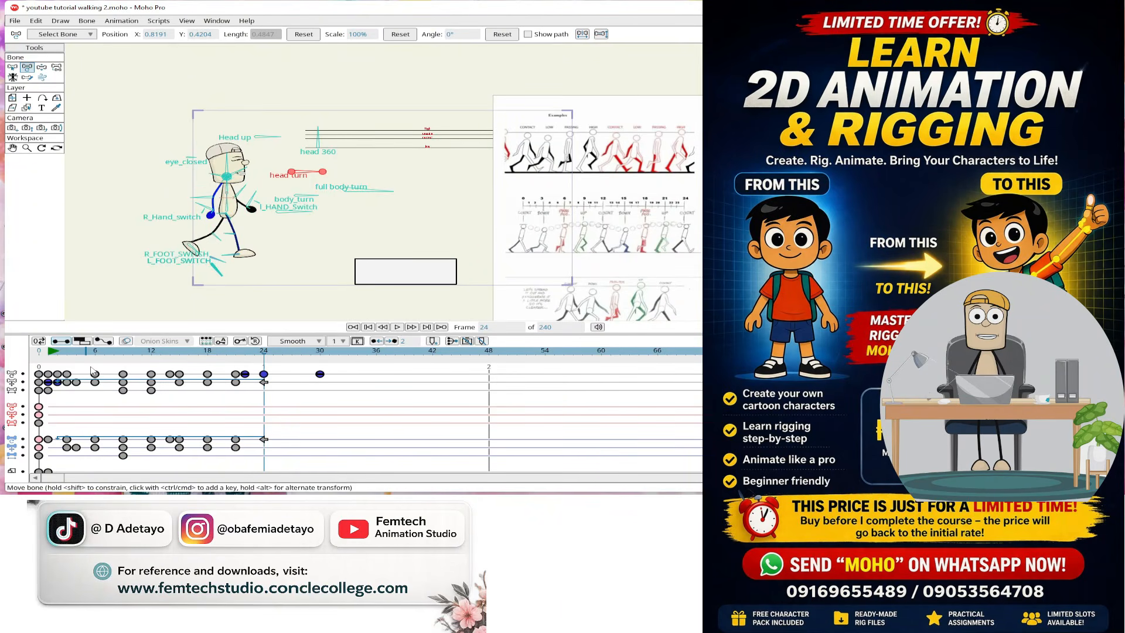
pyautogui.press('Right')
pyautogui.press('Right')
pyautogui.press('b')
pyautogui.hotkey('ctrl', 'a')
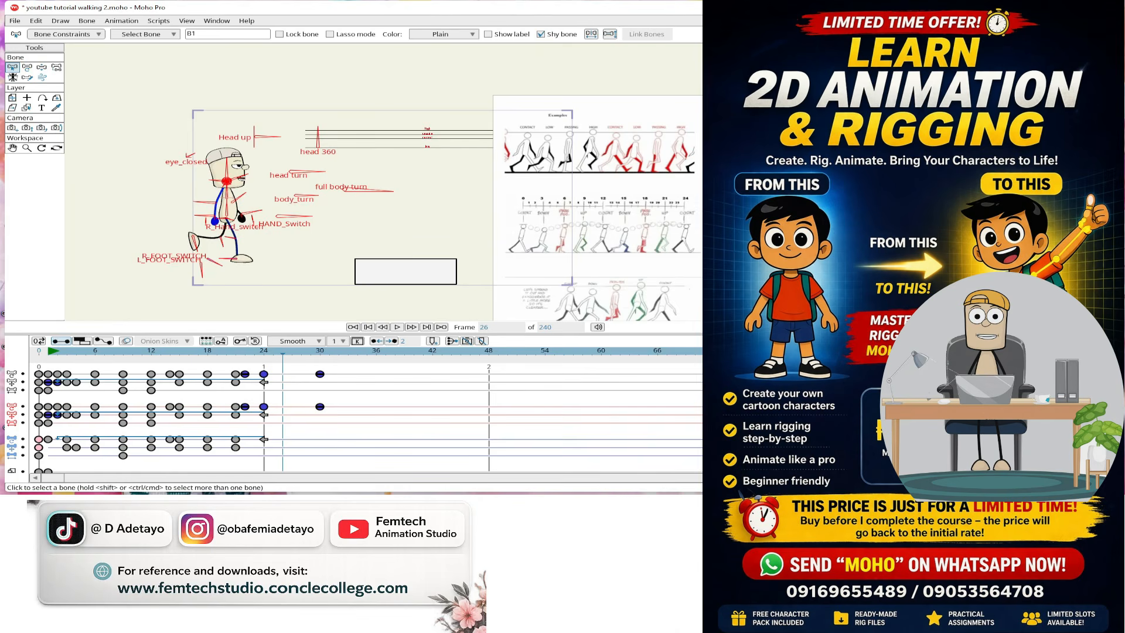
pyautogui.click(568, 285)
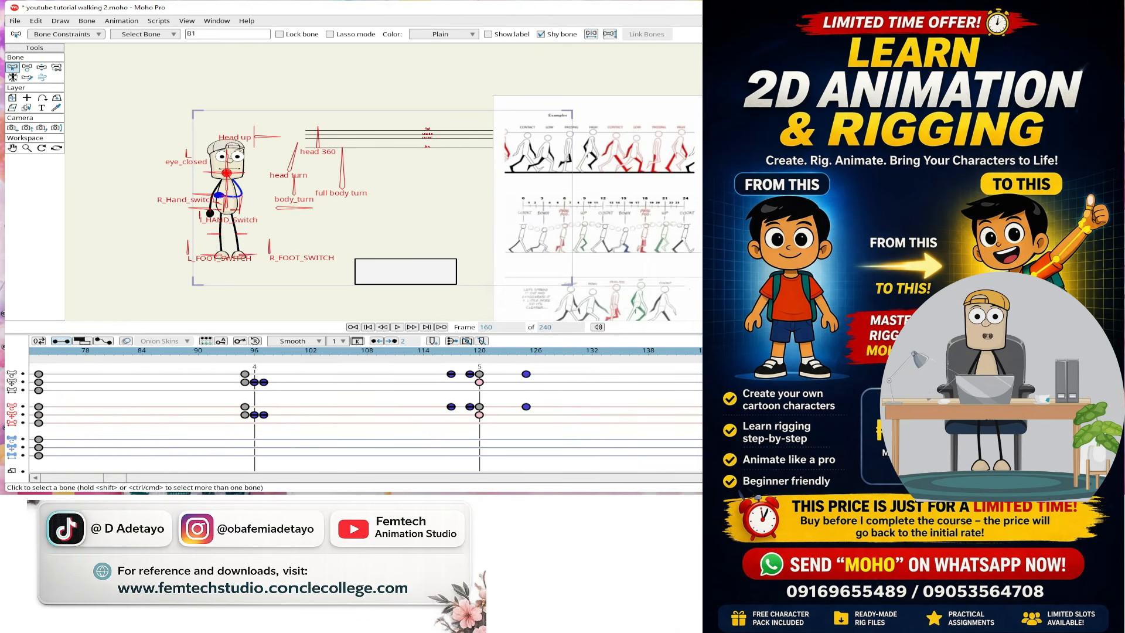